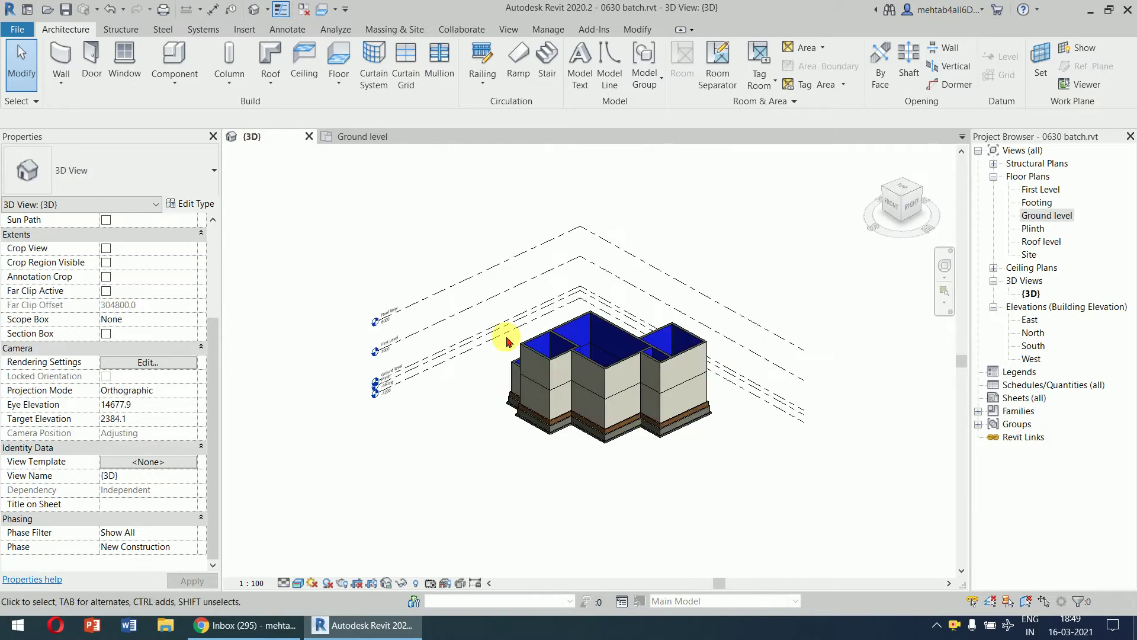
# - Look over the building in the 3D view and open the Ground level floor plan
pyautogui.scroll(5, 648, 455)
pyautogui.scroll(-4, 649, 455)
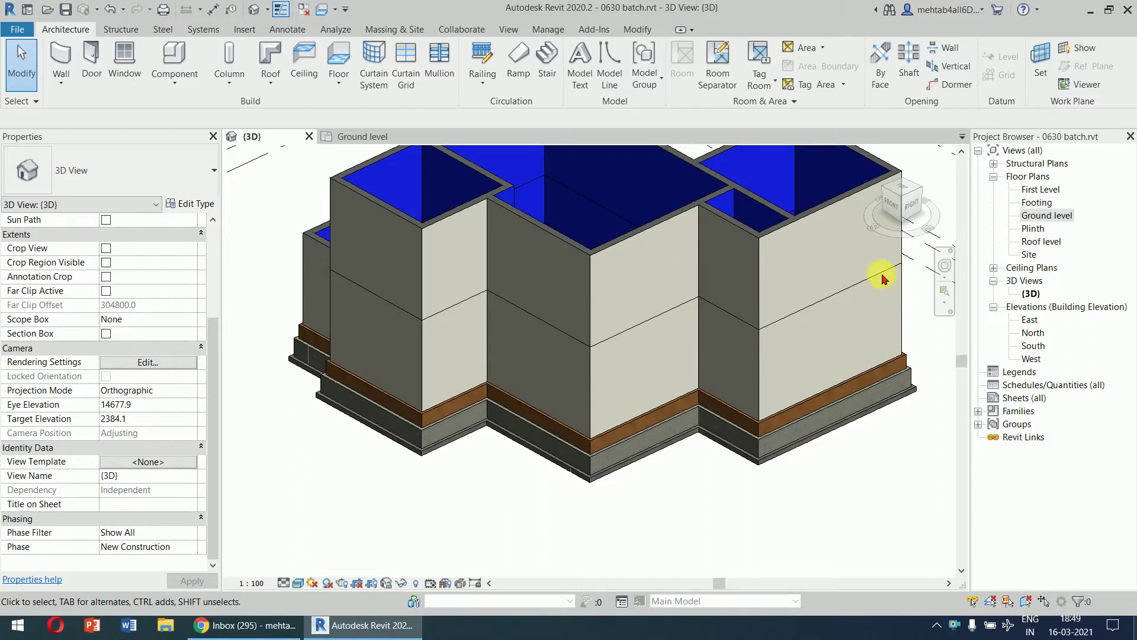
pyautogui.doubleClick(1045, 218)
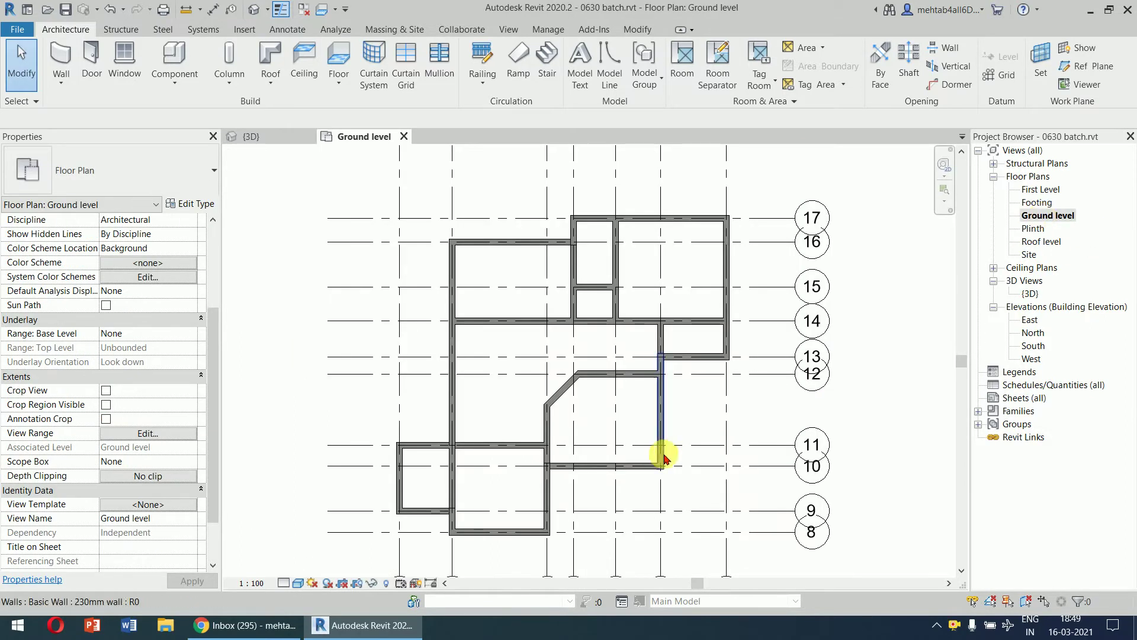
pyautogui.scroll(2, 593, 450)
pyautogui.moveTo(596, 442); pyautogui.dragTo(608, 389, button='middle')
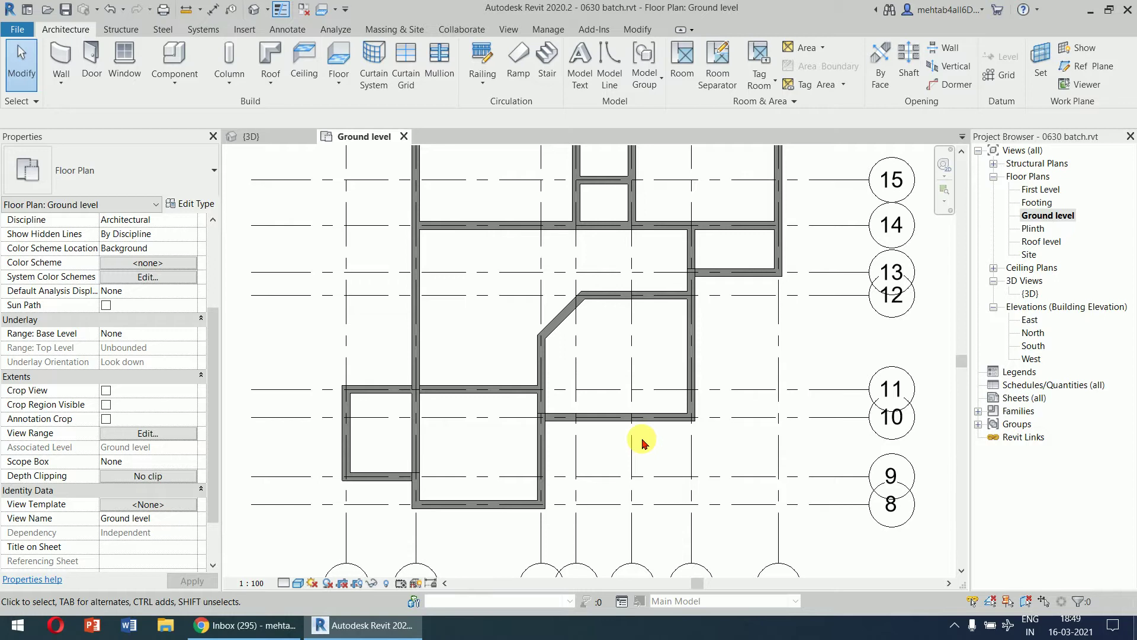
# - Switch to Revit project 01.pdf and examine the opening plans and the Joinery Details table of door and window sizes
pyautogui.click(372, 628)
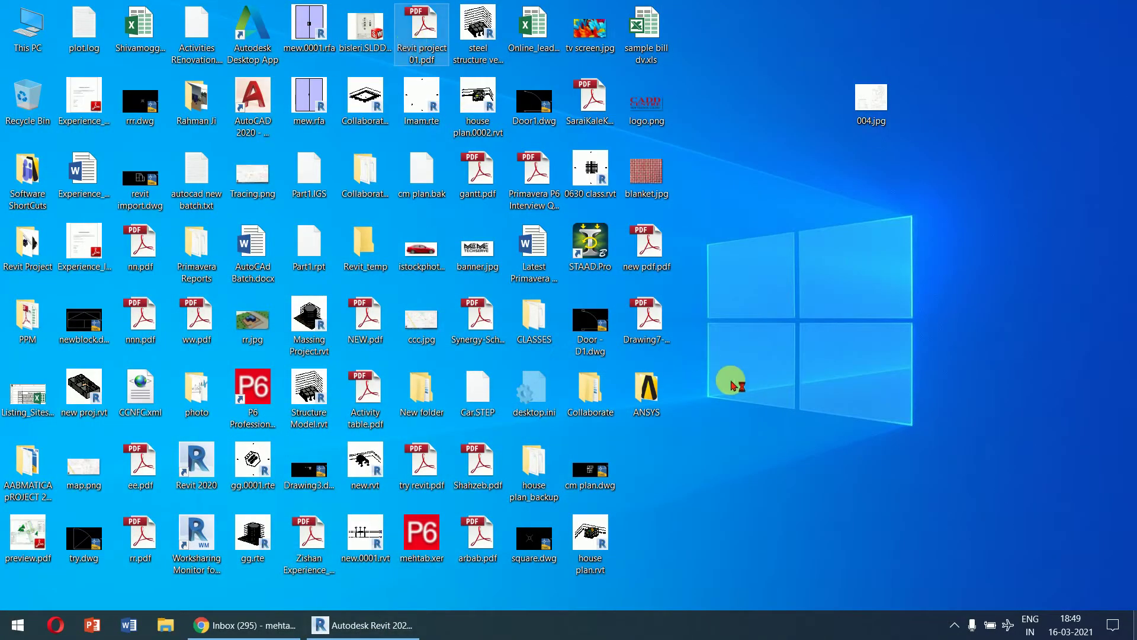
pyautogui.scroll(-10, 770, 379)
pyautogui.keyDown('ctrl'); pyautogui.scroll(3, 770, 379); pyautogui.keyUp('ctrl')
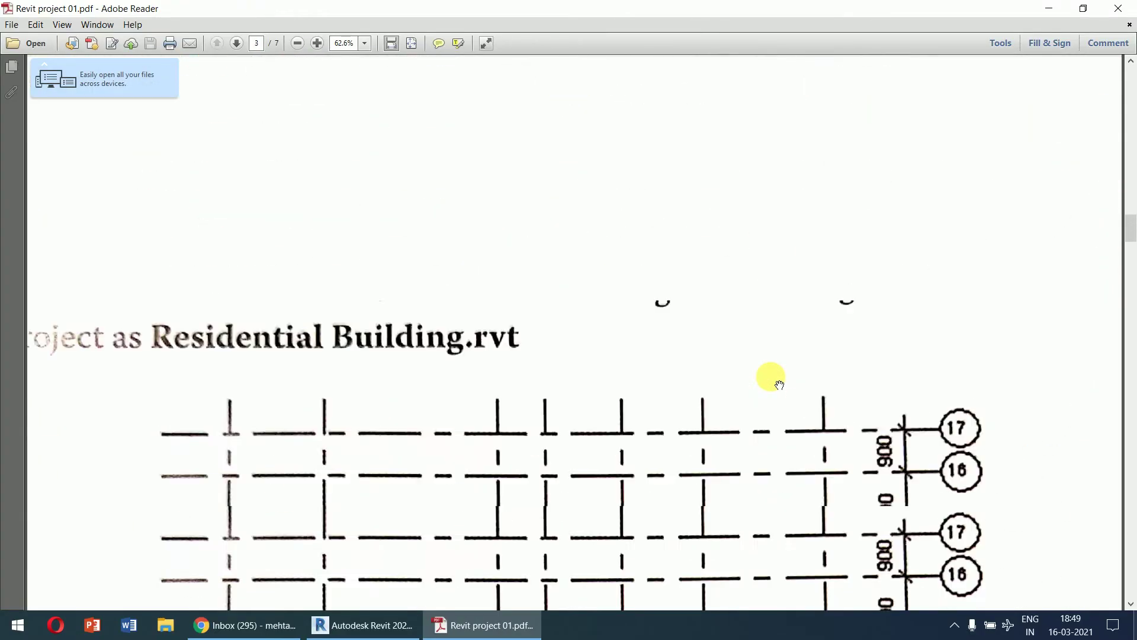
pyautogui.scroll(-20, 780, 386)
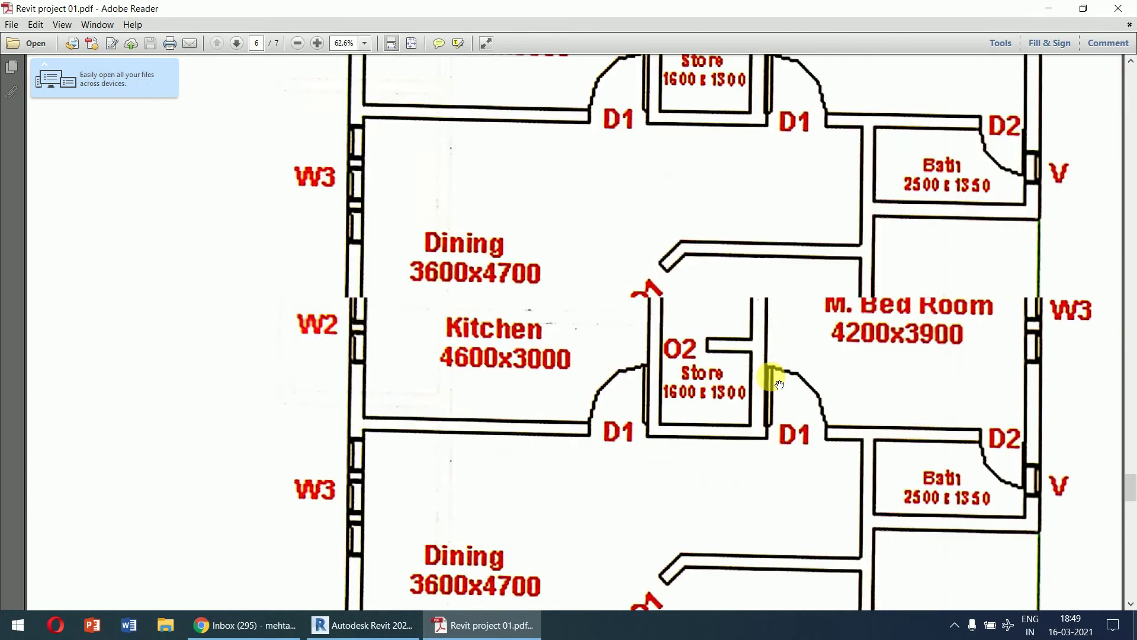
pyautogui.scroll(-6, 780, 385)
pyautogui.keyDown('ctrl'); pyautogui.scroll(-5, 780, 385); pyautogui.keyUp('ctrl')
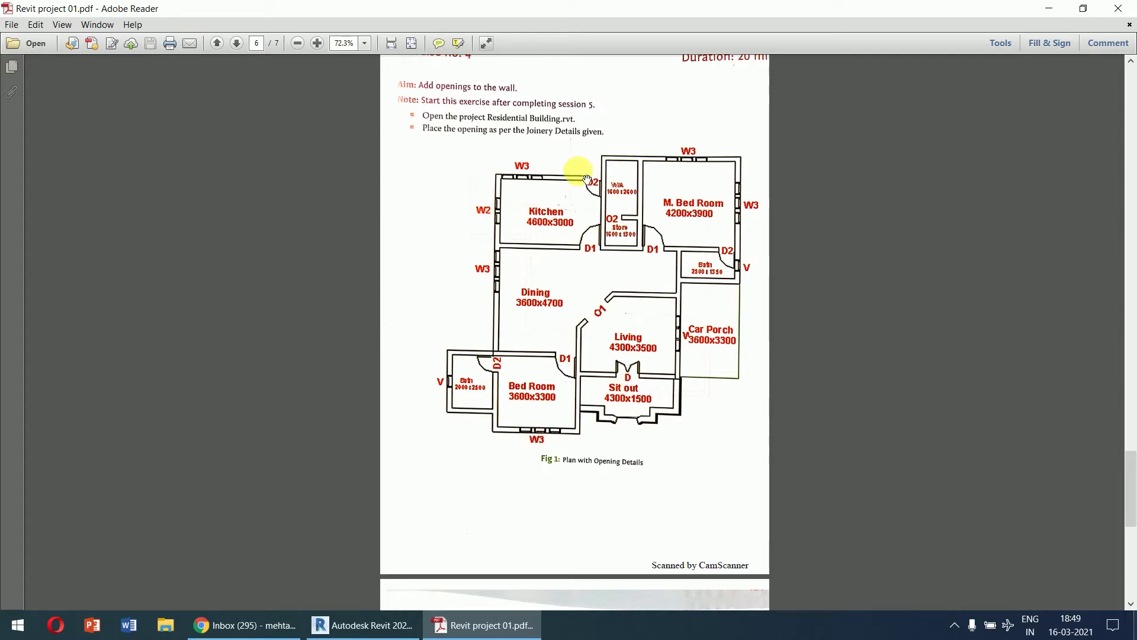
pyautogui.scroll(-10, 684, 367)
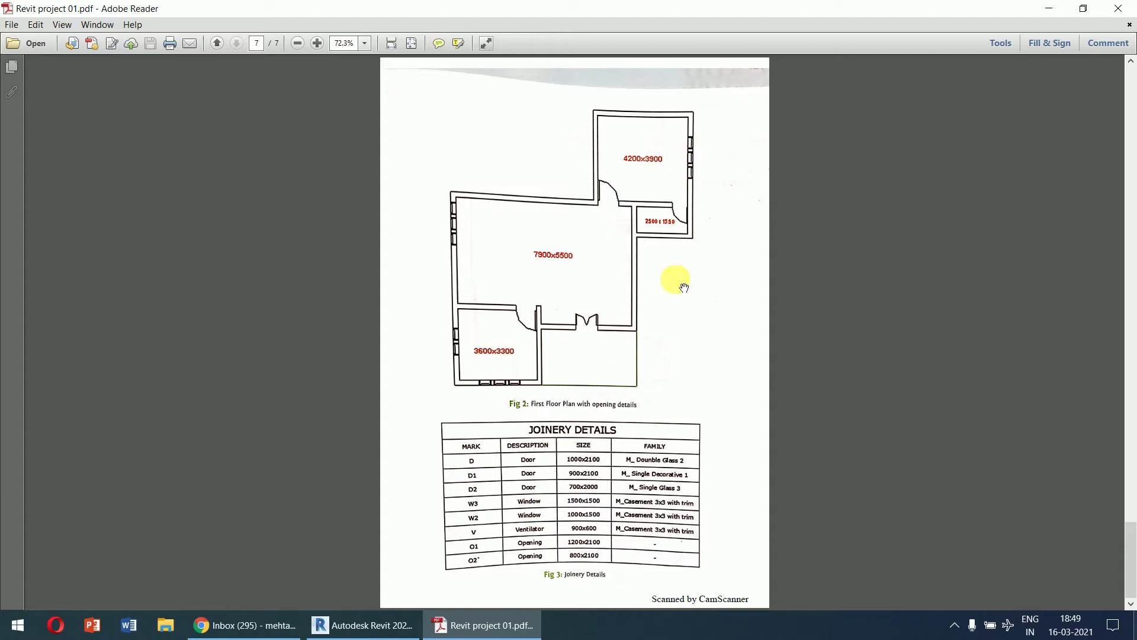
pyautogui.keyDown('ctrl'); pyautogui.scroll(3, 666, 546); pyautogui.keyUp('ctrl')
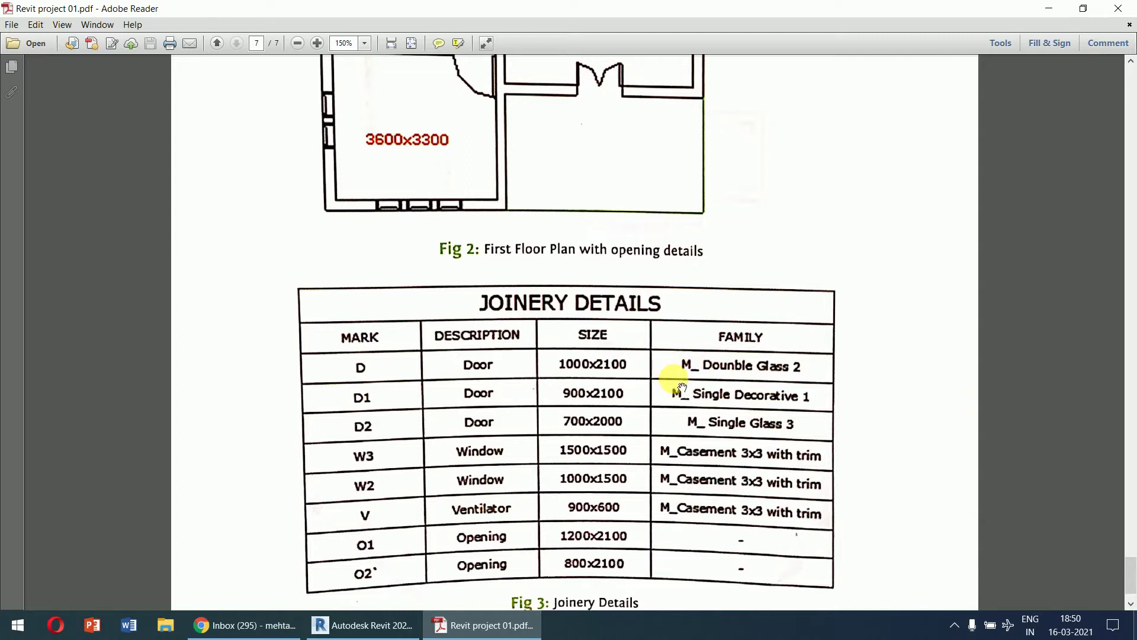
# - Compare the ground and first floor opening plans in the PDF, and return to the Ground level plan in Revit
pyautogui.scroll(15, 657, 445)
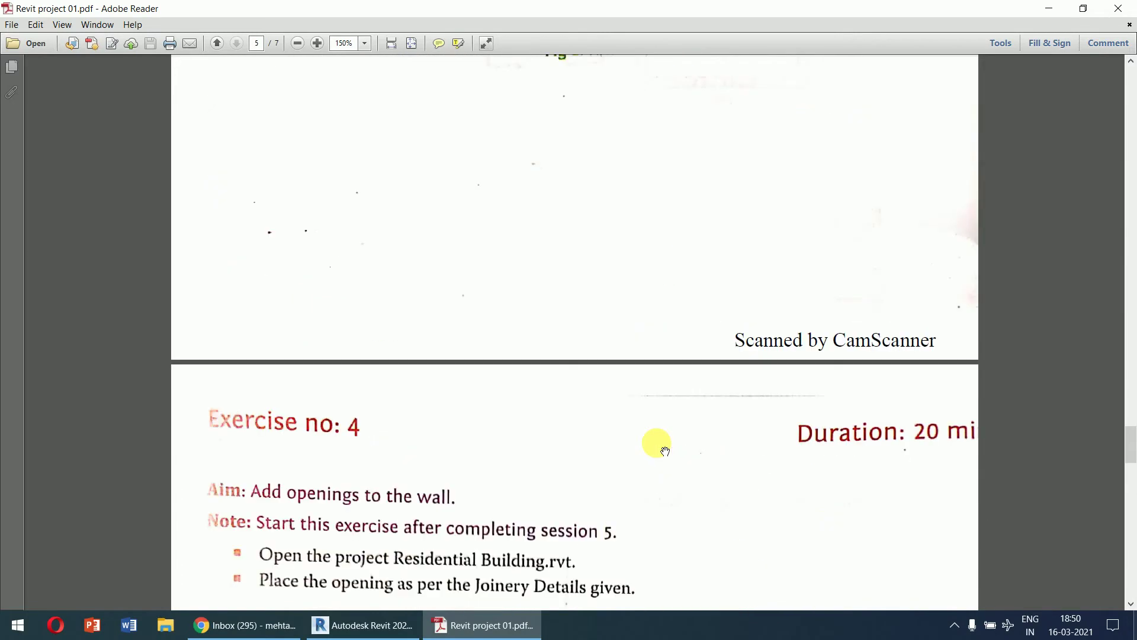
pyautogui.scroll(15, 665, 452)
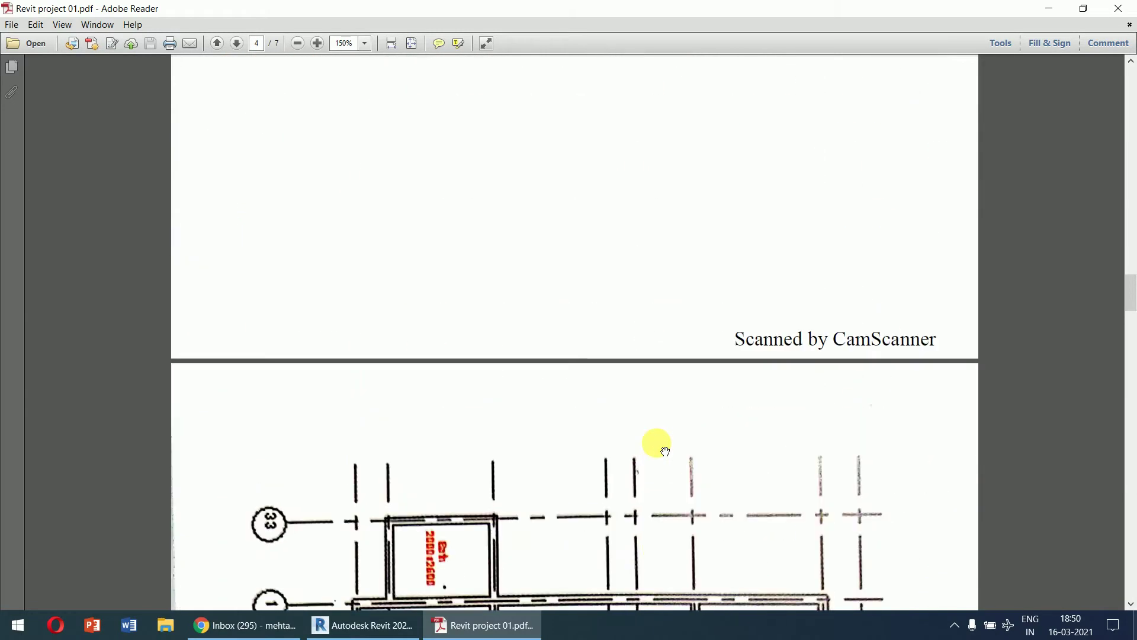
pyautogui.scroll(-20, 664, 451)
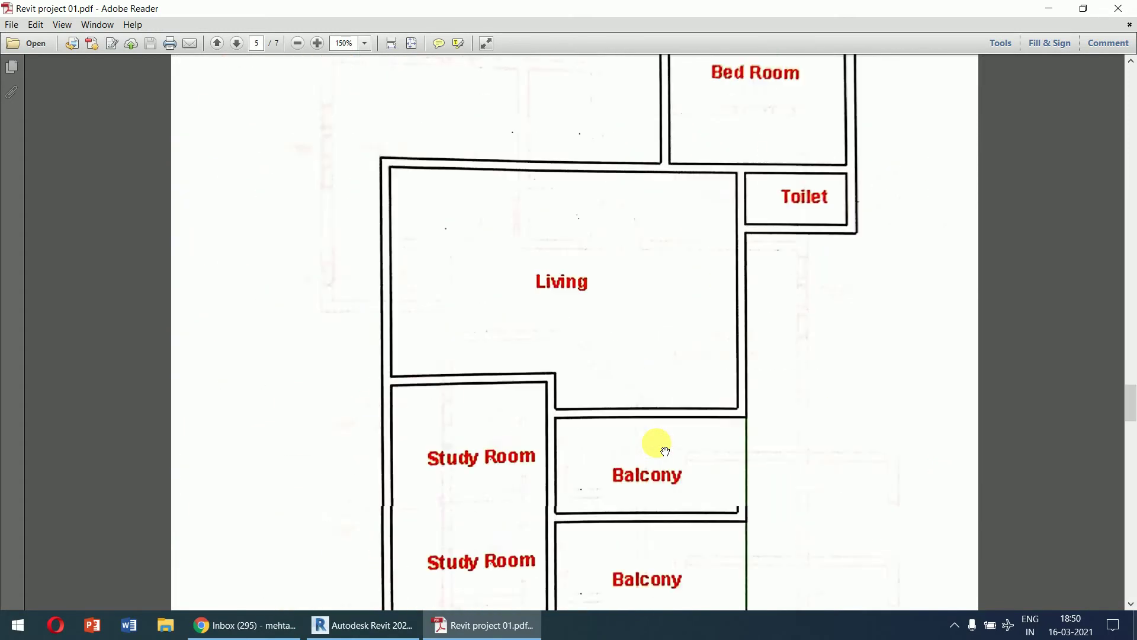
pyautogui.scroll(3, 664, 451)
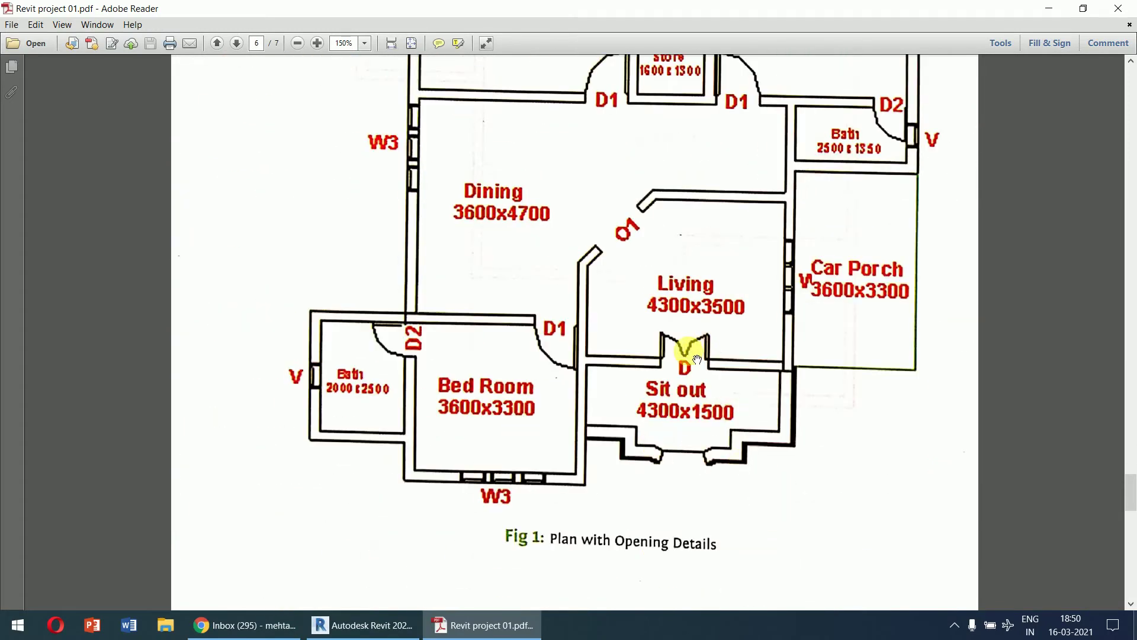
pyautogui.scroll(6, 697, 358)
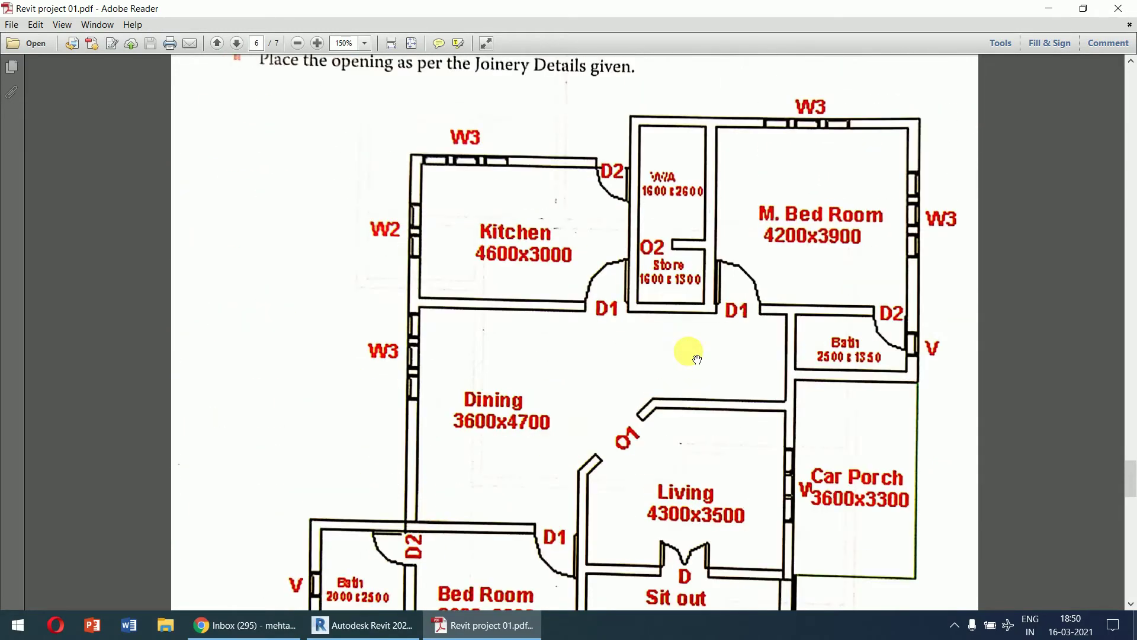
pyautogui.scroll(-20, 697, 359)
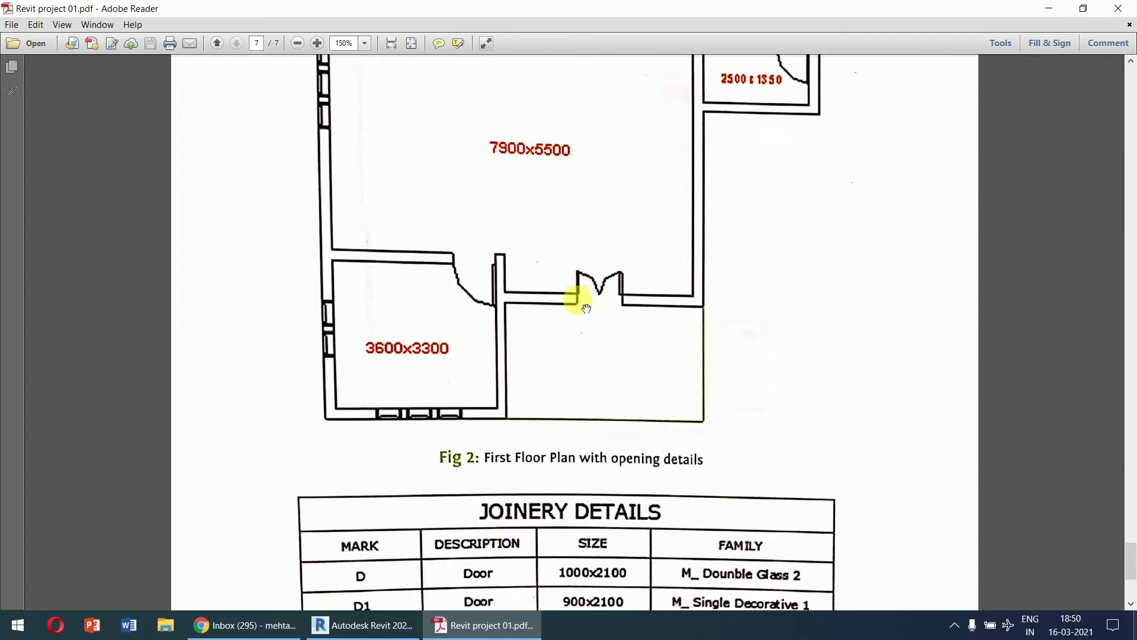
pyautogui.scroll(20, 604, 300)
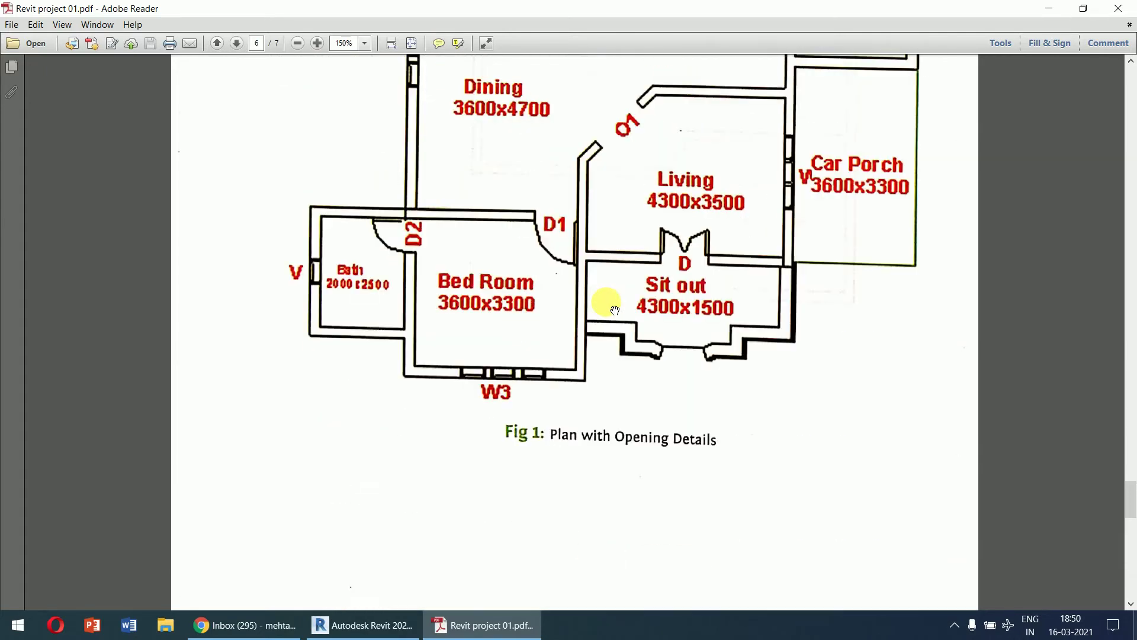
pyautogui.keyDown('ctrl'); pyautogui.scroll(-2, 604, 300); pyautogui.keyUp('ctrl')
pyautogui.click(513, 631)
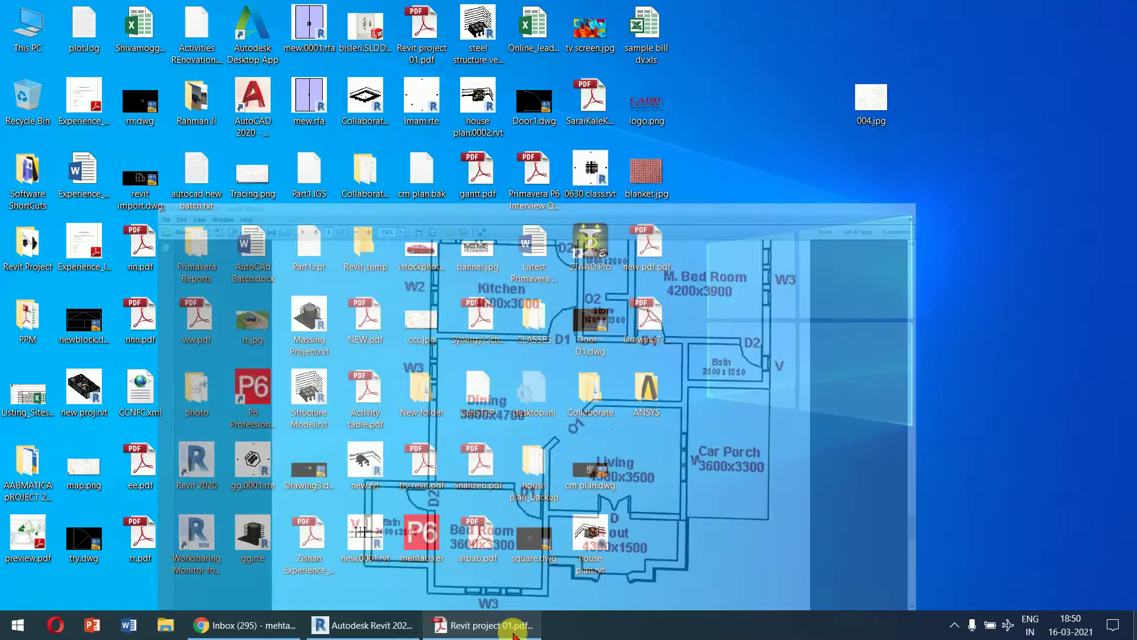
pyautogui.click(391, 625)
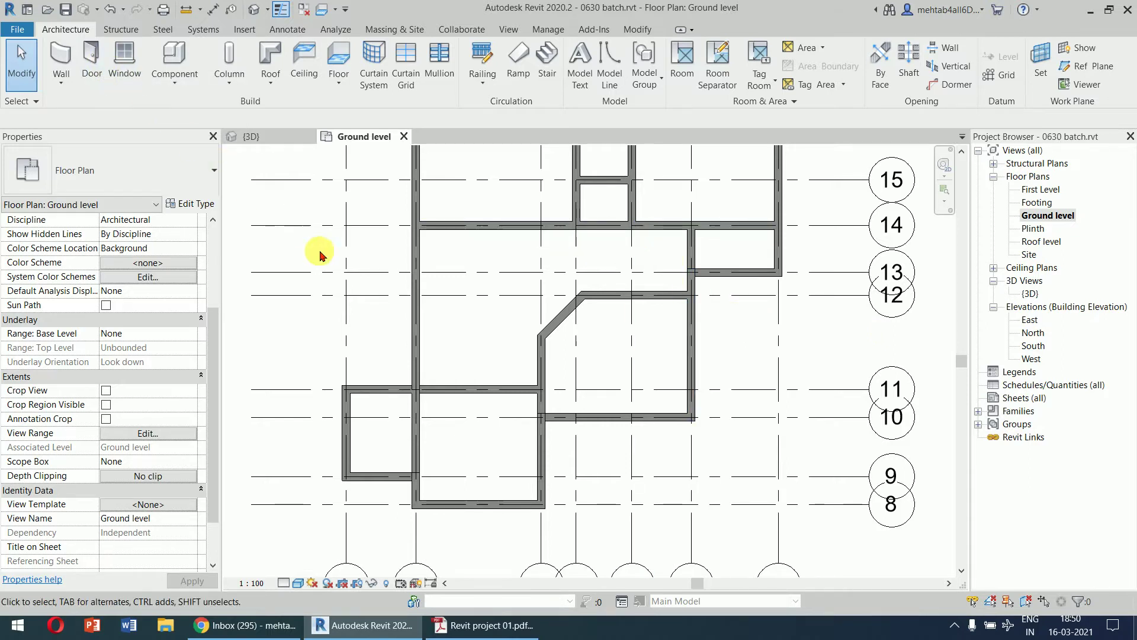
pyautogui.press('d')
pyautogui.press('r')
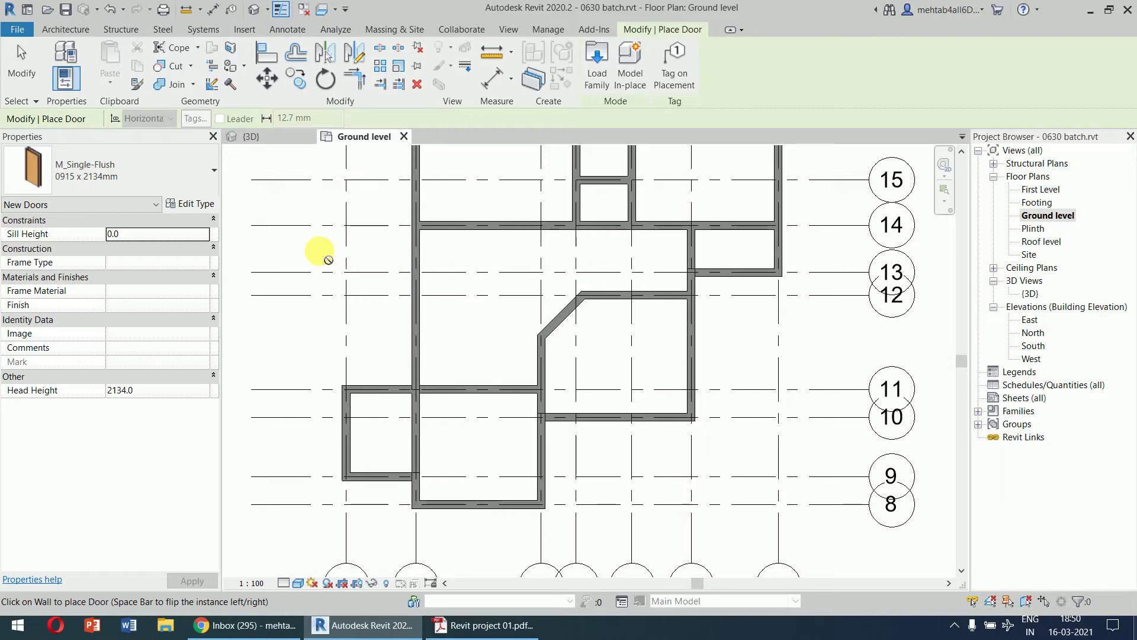
pyautogui.press('Escape')
pyautogui.press('Escape')
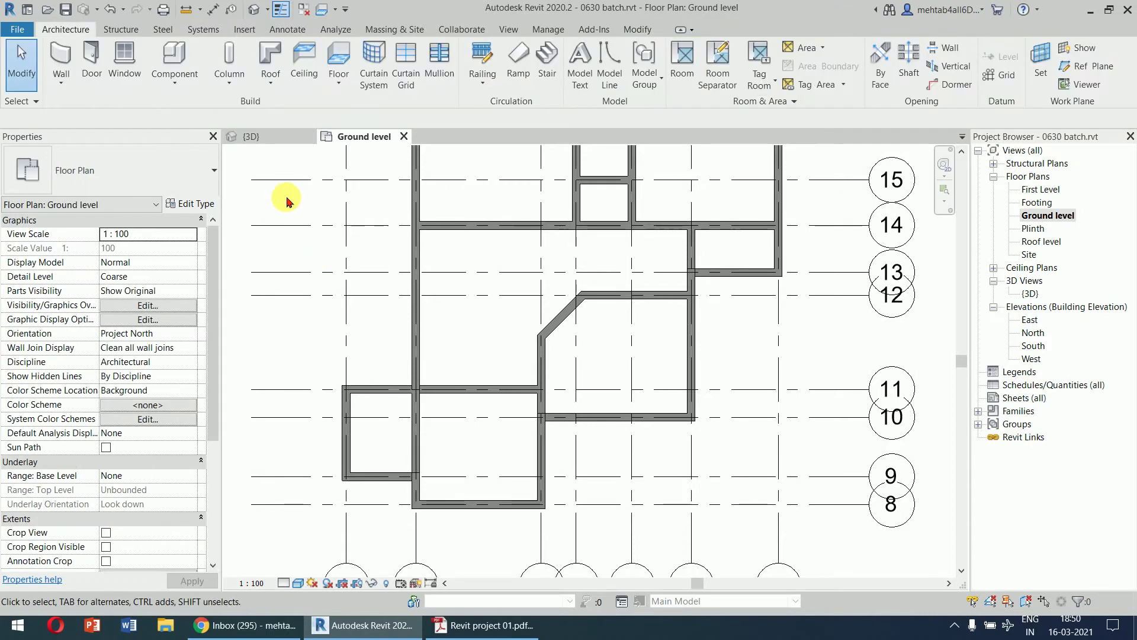
# - Start the Door tool, check the available M_Single-Flush sizes, and narrow the Properties palette
pyautogui.click(91, 60)
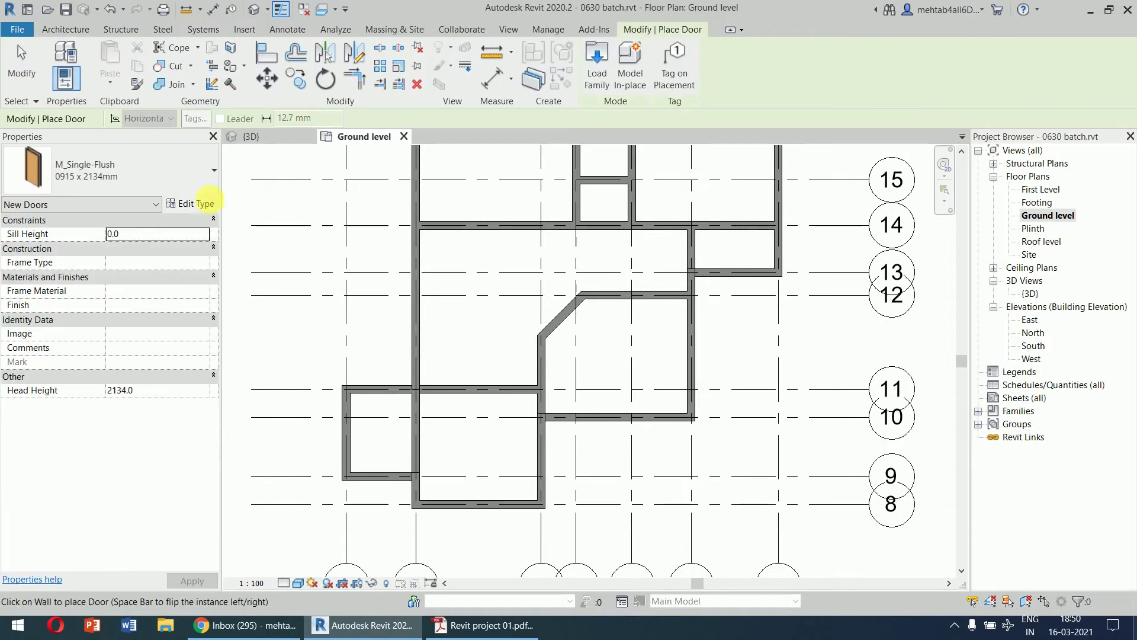
pyautogui.click(180, 174)
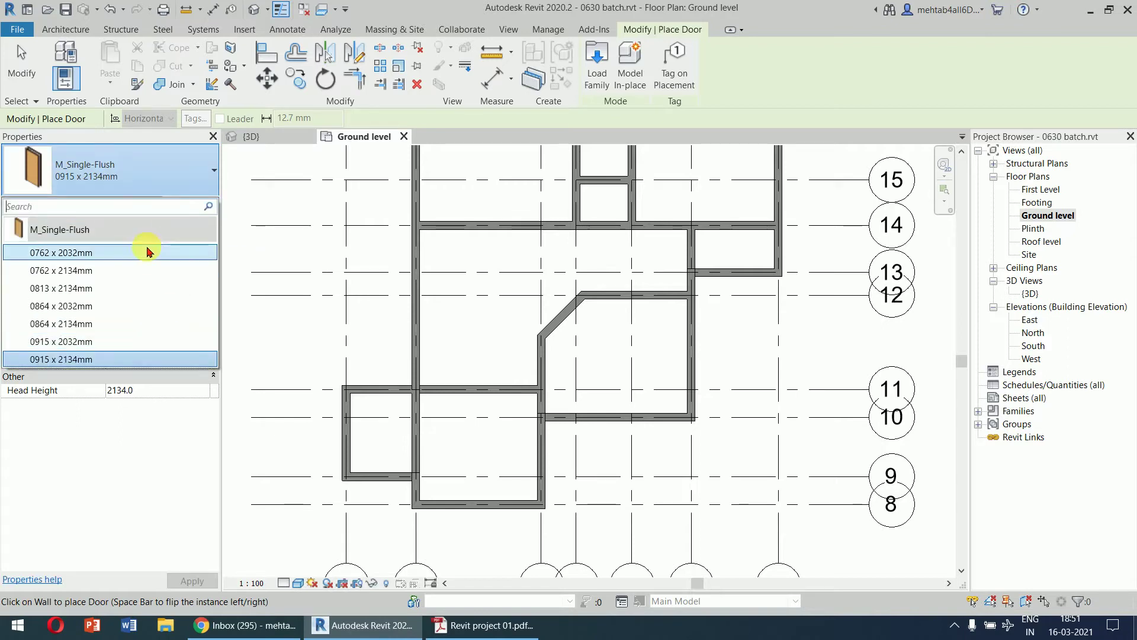
pyautogui.moveTo(91, 236)
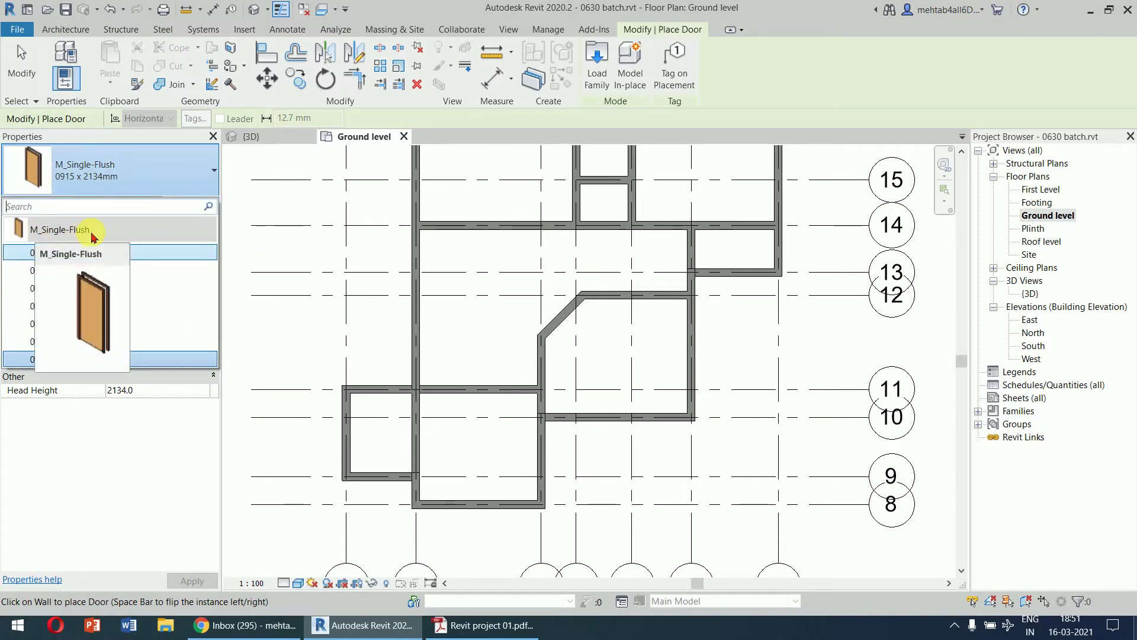
pyautogui.click(140, 172)
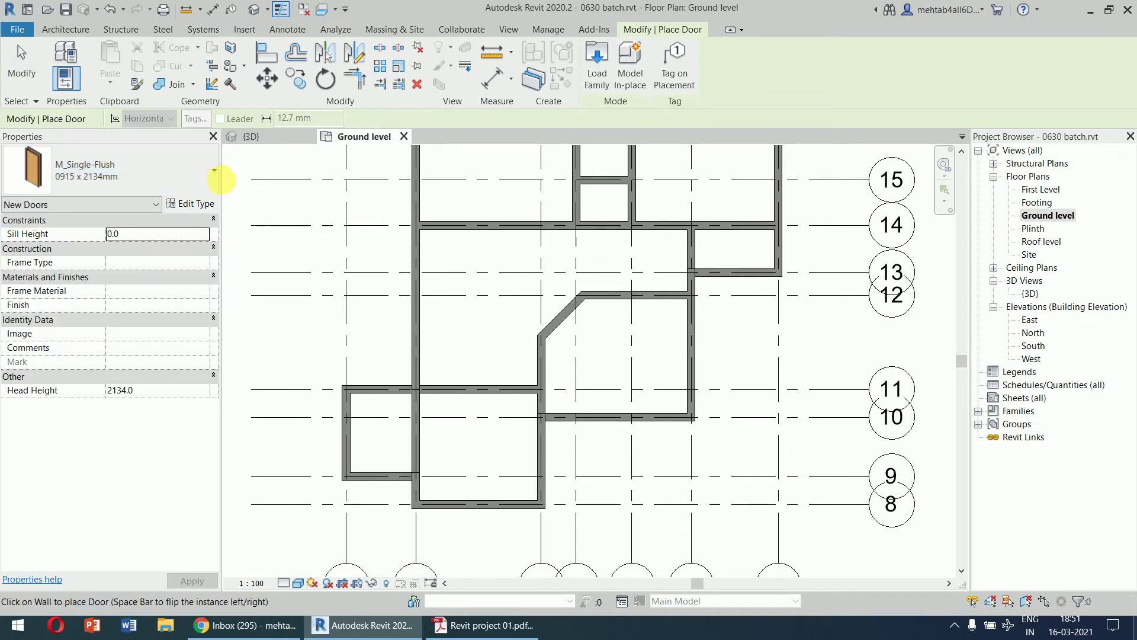
pyautogui.moveTo(224, 181); pyautogui.dragTo(157, 187)
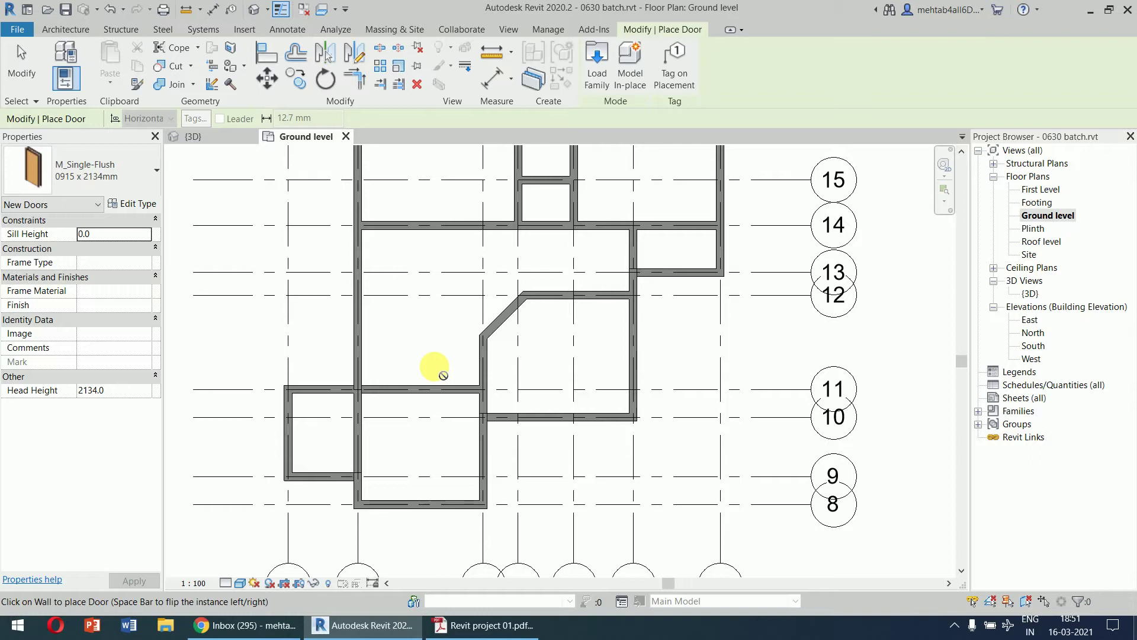
# - Place an M_Single-Flush 0915 x 2134mm door at the right end of the lower bedroom's upper wall, hinged at the corner and swinging into the room
pyautogui.scroll(3, 450, 367)
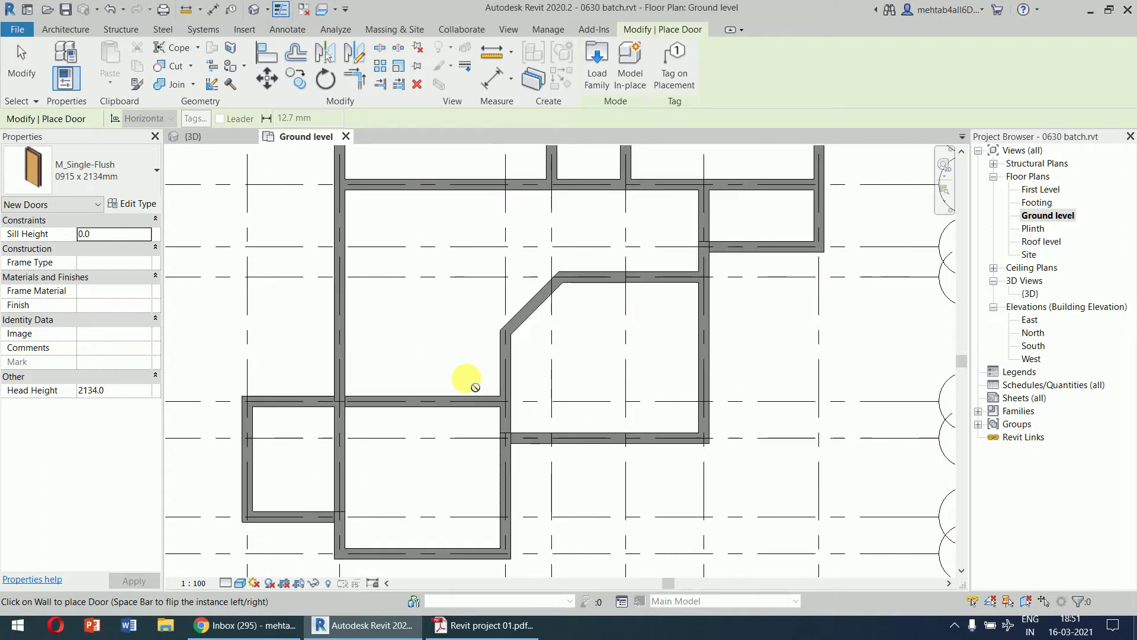
pyautogui.moveTo(487, 352); pyautogui.dragTo(521, 292, button='middle')
pyautogui.scroll(1, 520, 292)
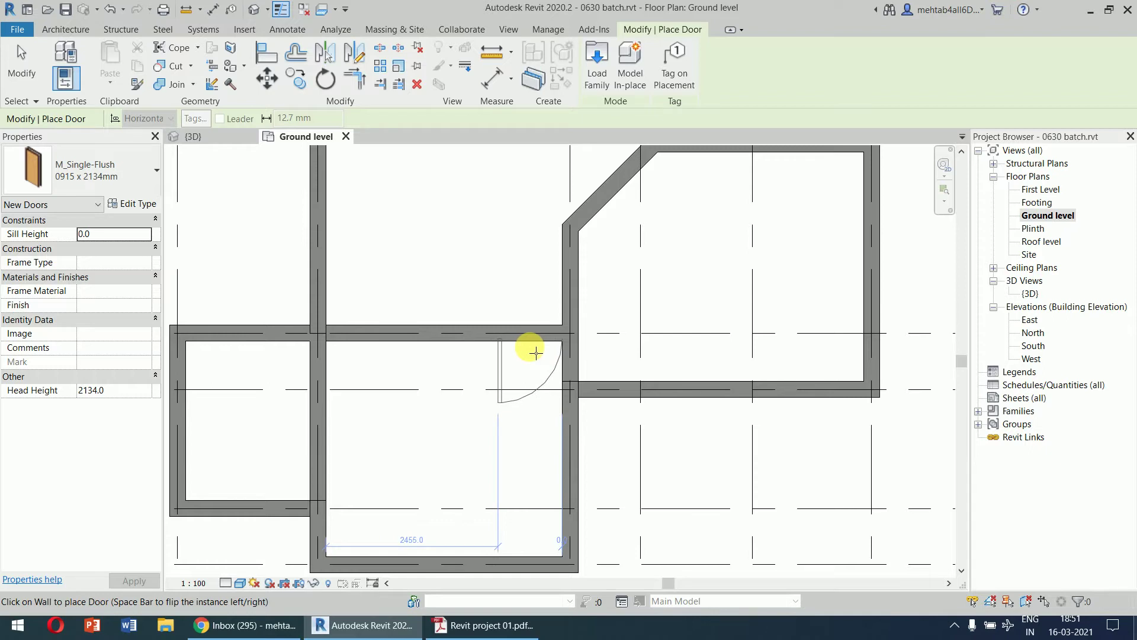
pyautogui.press('space')
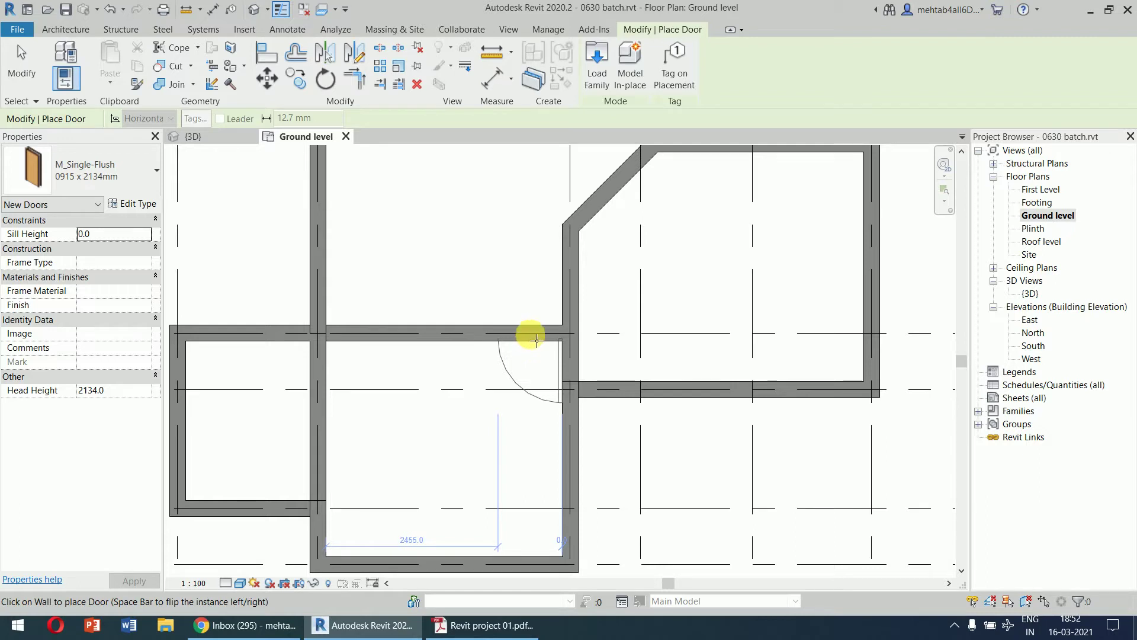
pyautogui.press('space')
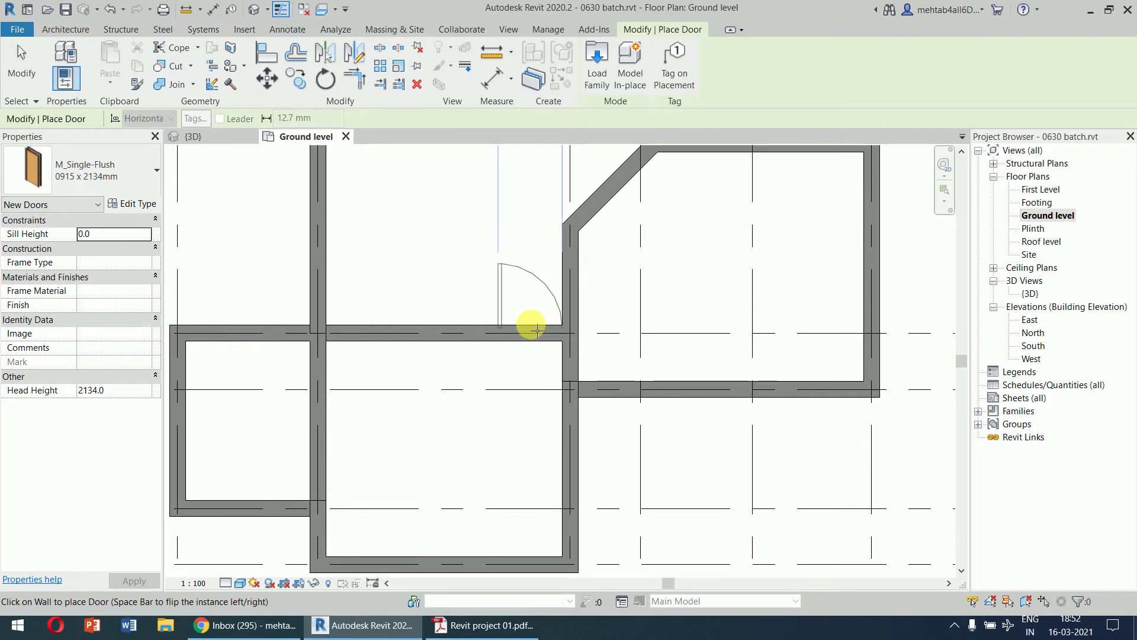
pyautogui.press('space')
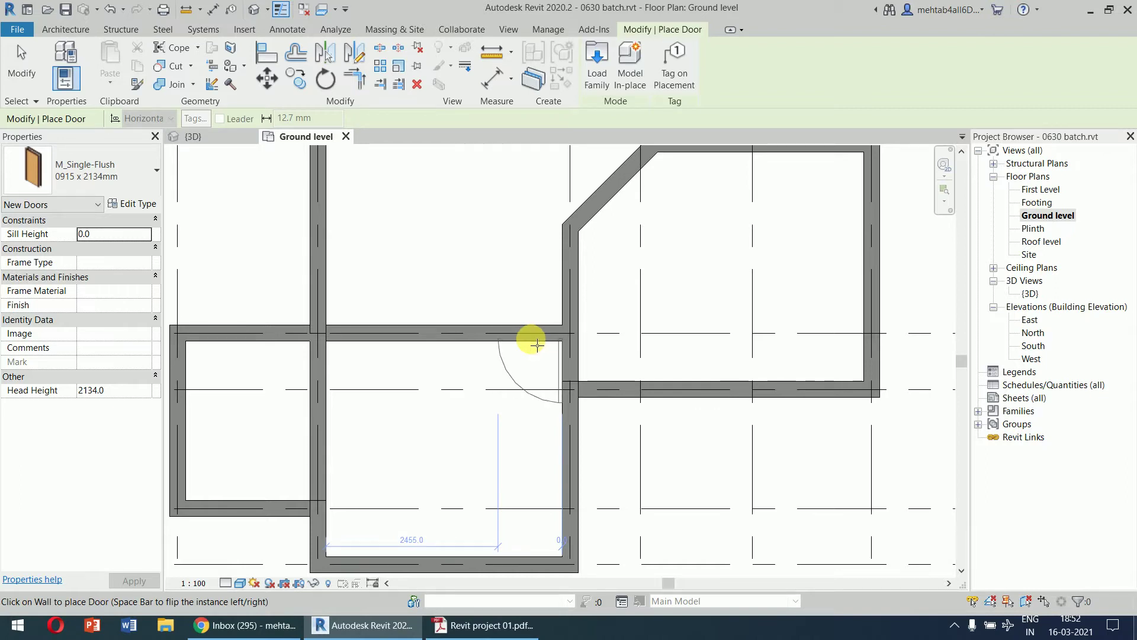
pyautogui.click(529, 339)
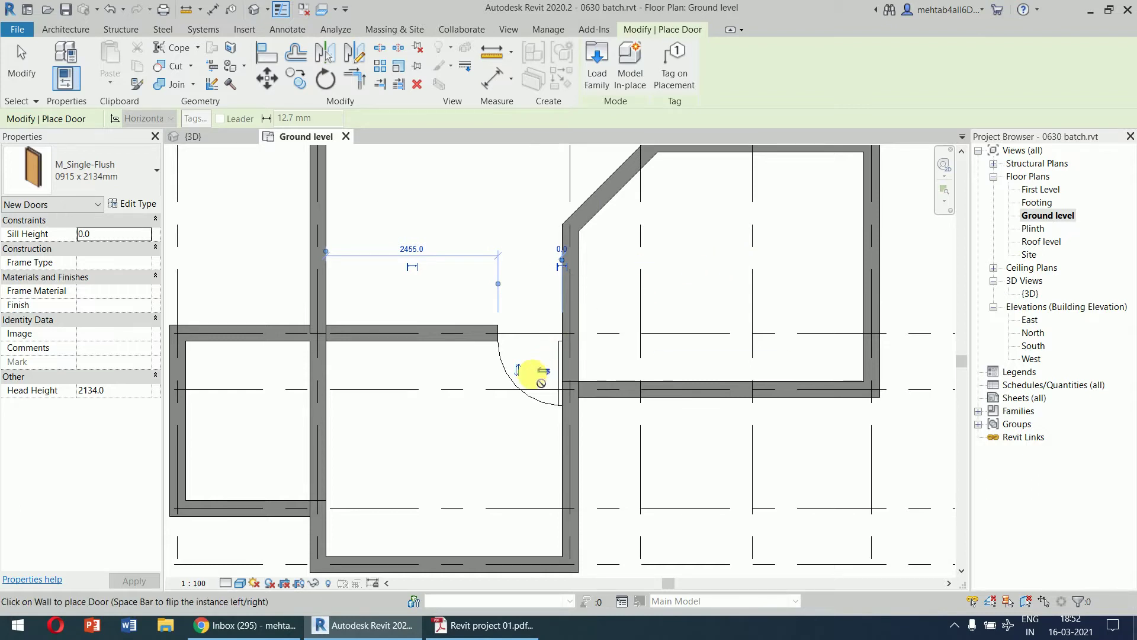
# - Inspect the placed bedroom door's swing and the surrounding ground floor walls
pyautogui.scroll(5, 533, 374)
pyautogui.scroll(-2, 538, 376)
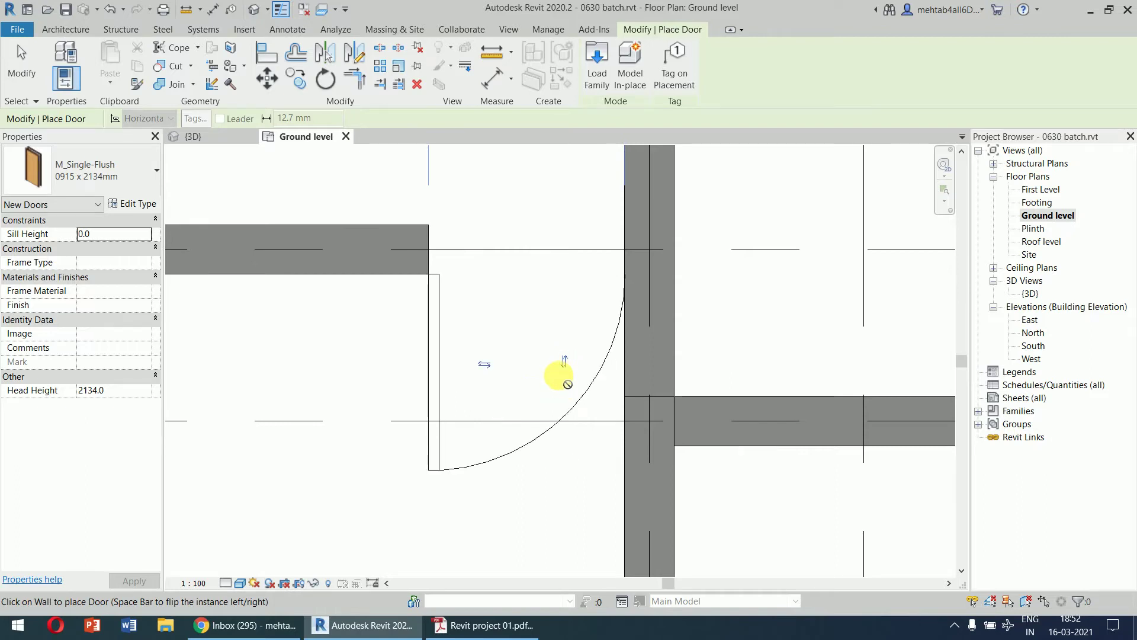
pyautogui.scroll(-2, 491, 363)
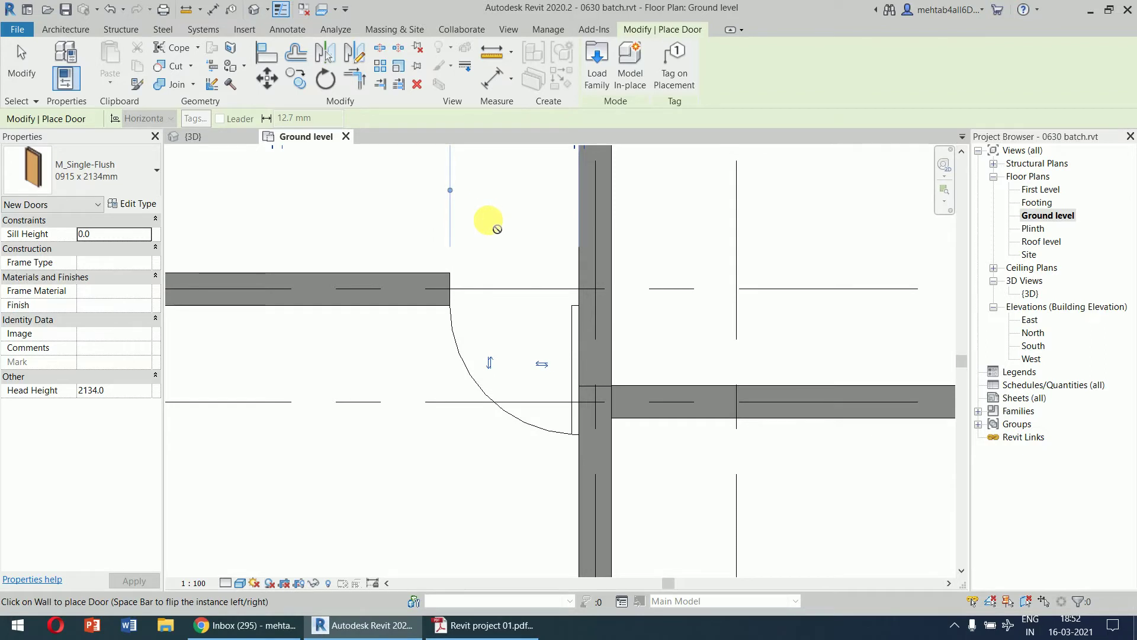
pyautogui.scroll(-5, 495, 226)
pyautogui.moveTo(490, 223); pyautogui.dragTo(449, 550, button='middle')
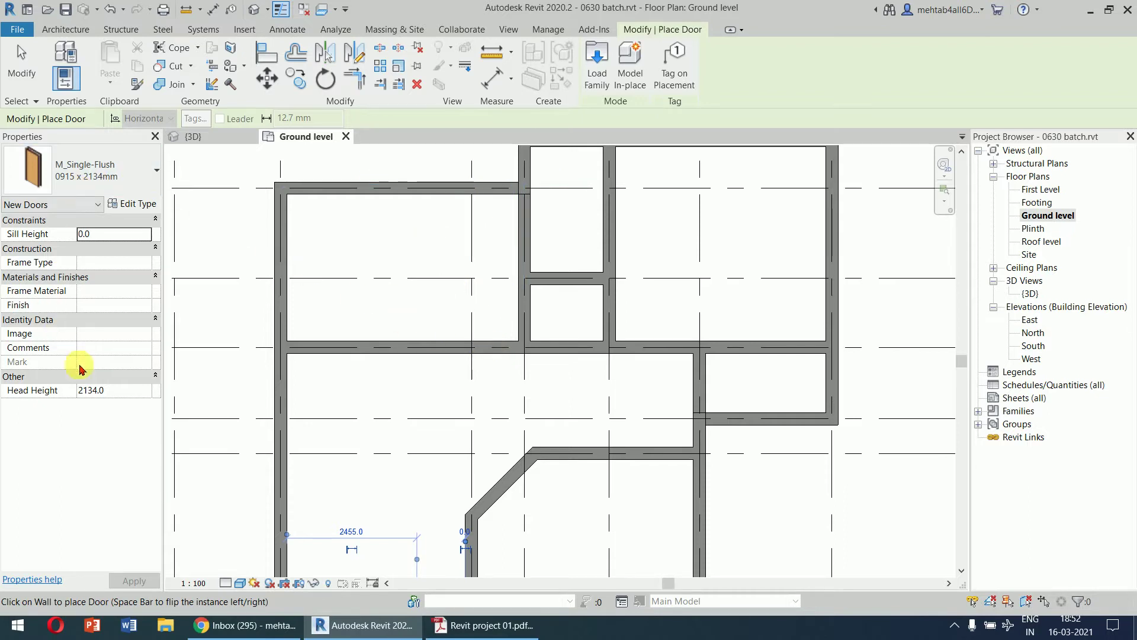
pyautogui.scroll(-3, 439, 414)
pyautogui.moveTo(437, 452); pyautogui.dragTo(467, 283, button='middle')
pyautogui.scroll(5, 462, 279)
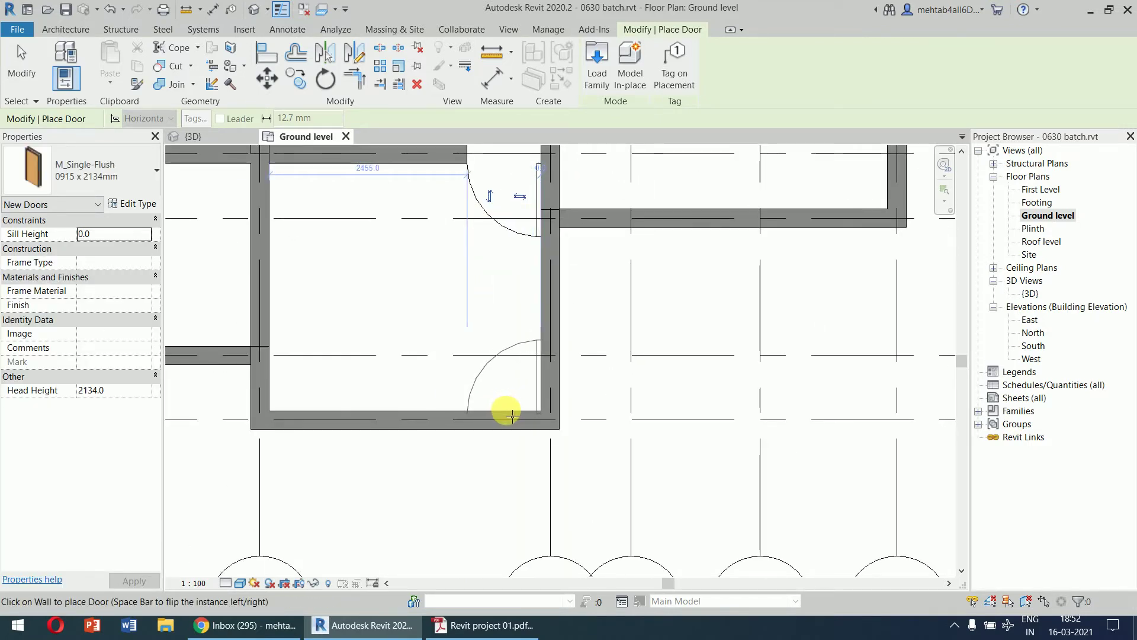
# - Place one M_Single-Flush 0915 x 2134mm door at the right end of the bedroom's lower wall and another with sill height 100 at its left end
pyautogui.click(505, 415)
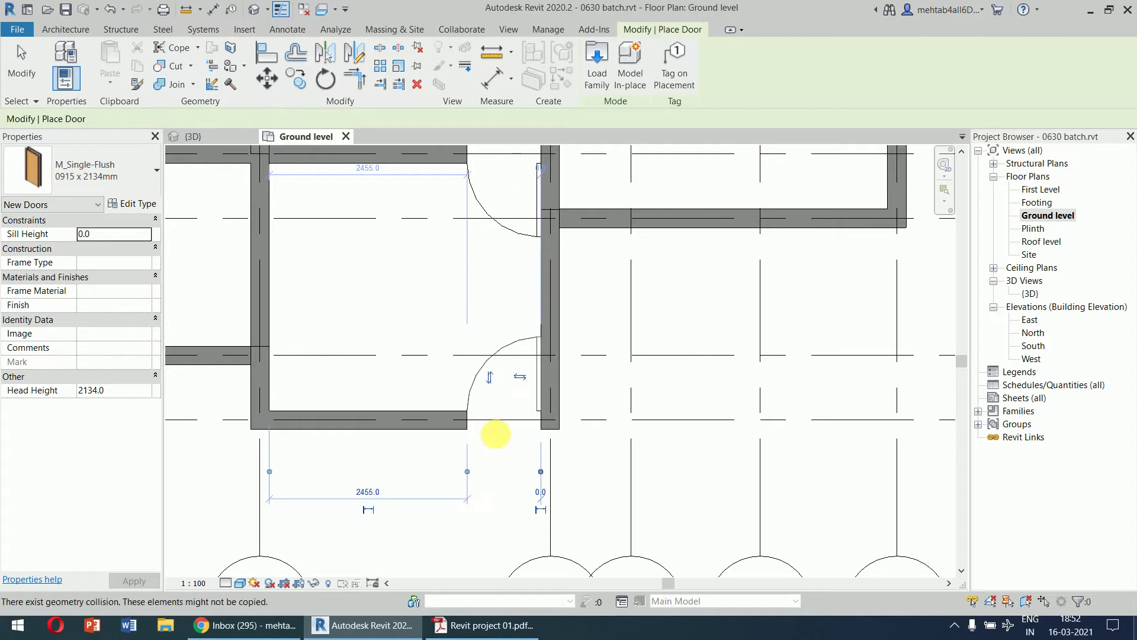
pyautogui.click(97, 236)
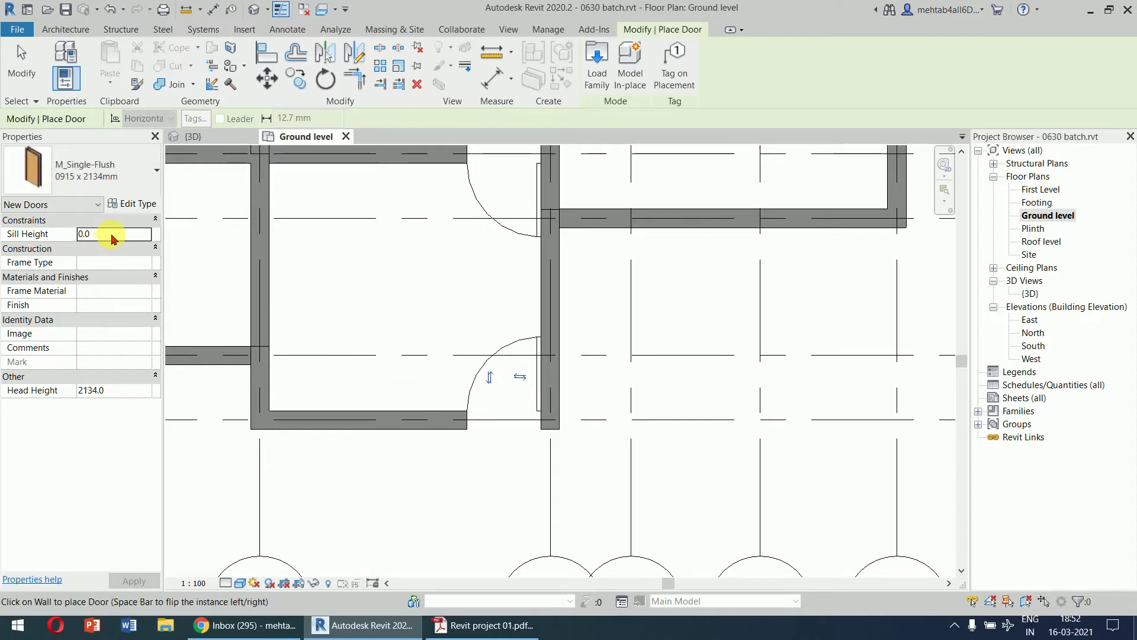
pyautogui.doubleClick(117, 241)
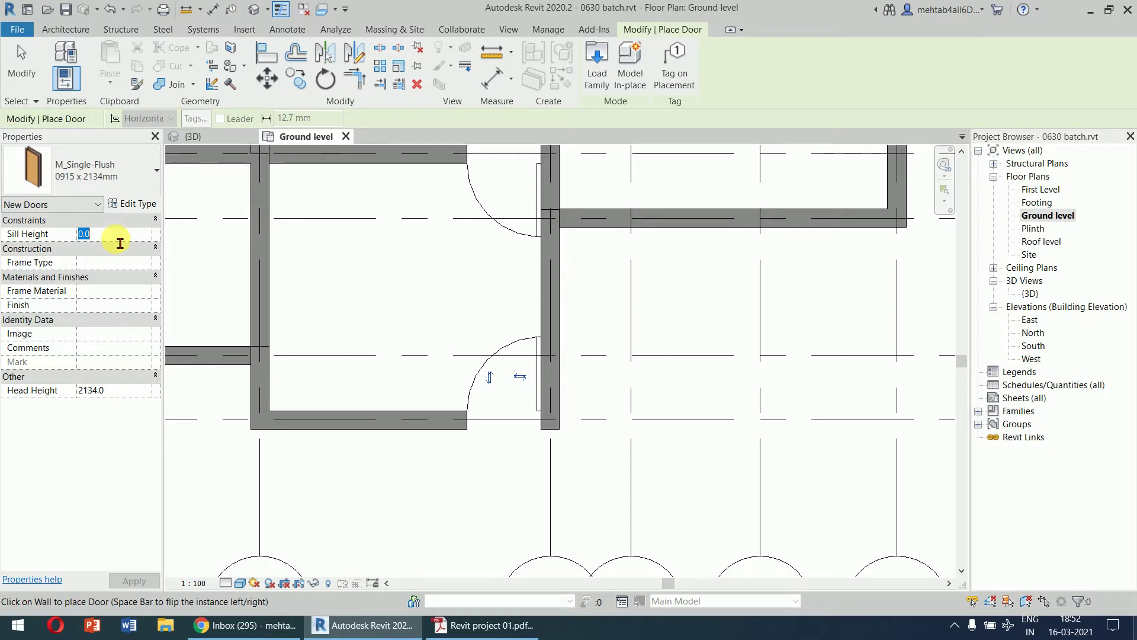
pyautogui.write('1')
pyautogui.press('Return')
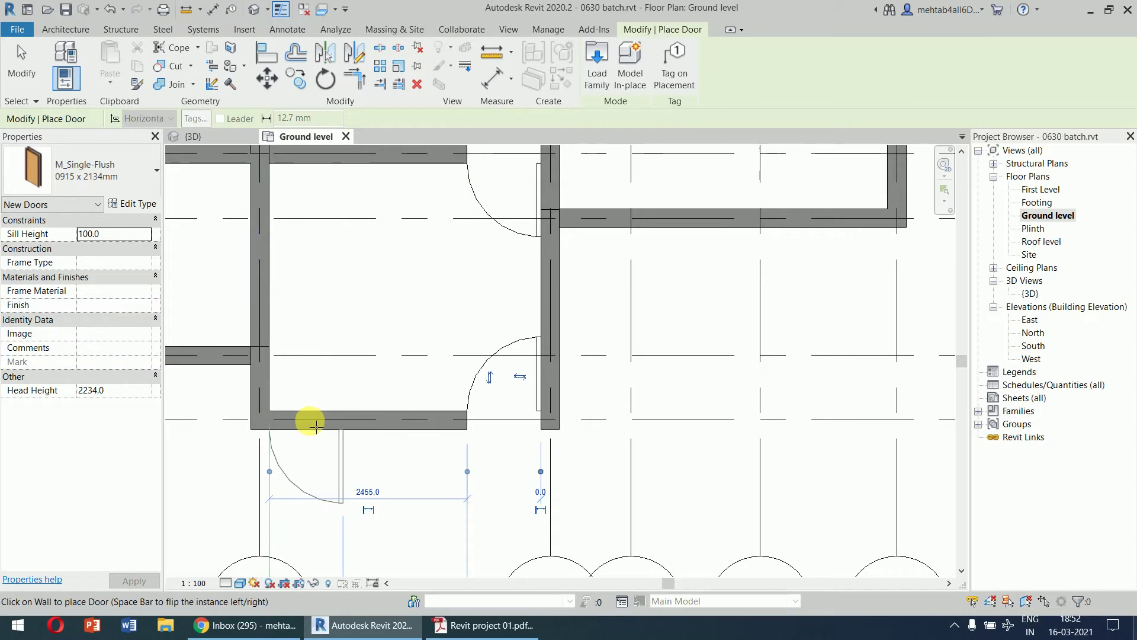
pyautogui.click(316, 422)
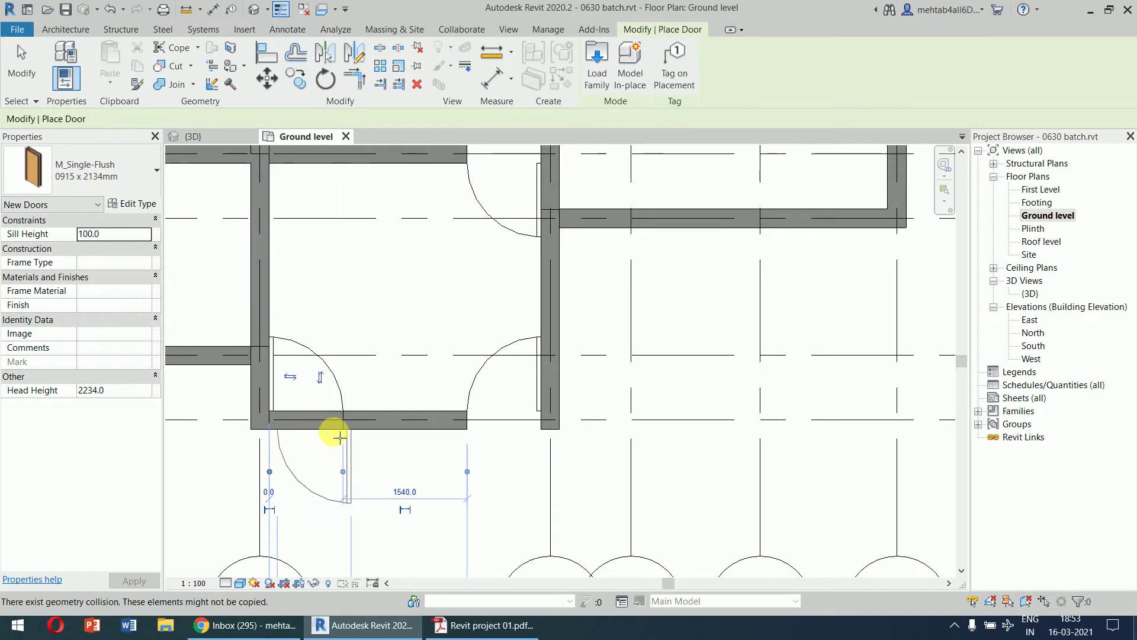
pyautogui.press('Escape')
pyautogui.press('Escape')
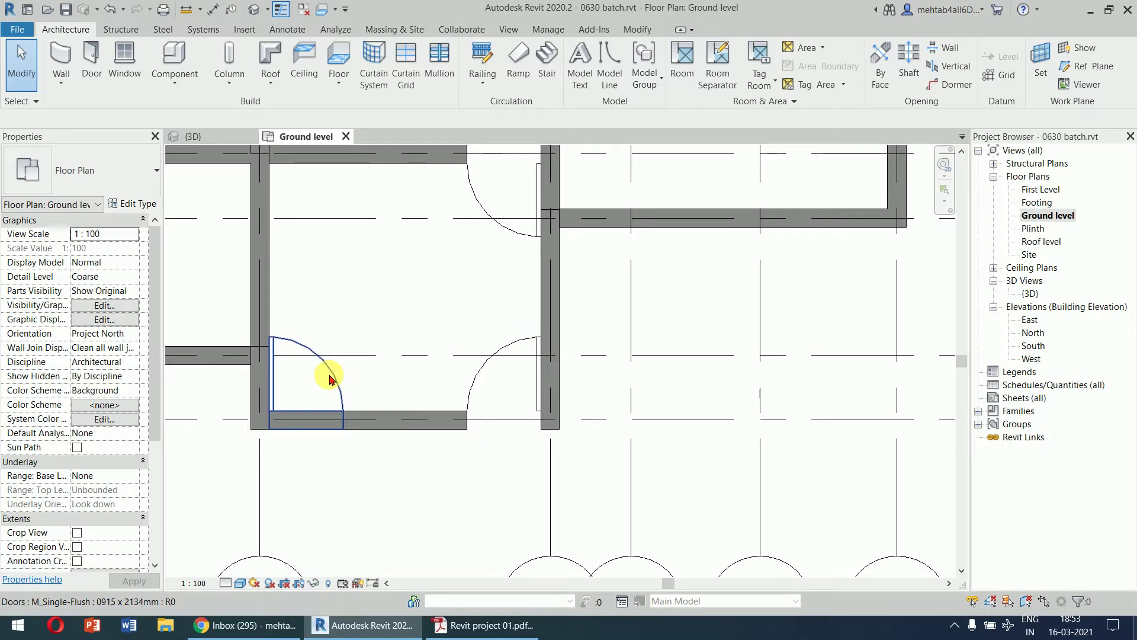
# - Open the South elevation around the two placed doors and display it in the Shaded visual style
pyautogui.click(1035, 347)
pyautogui.doubleClick(1035, 347)
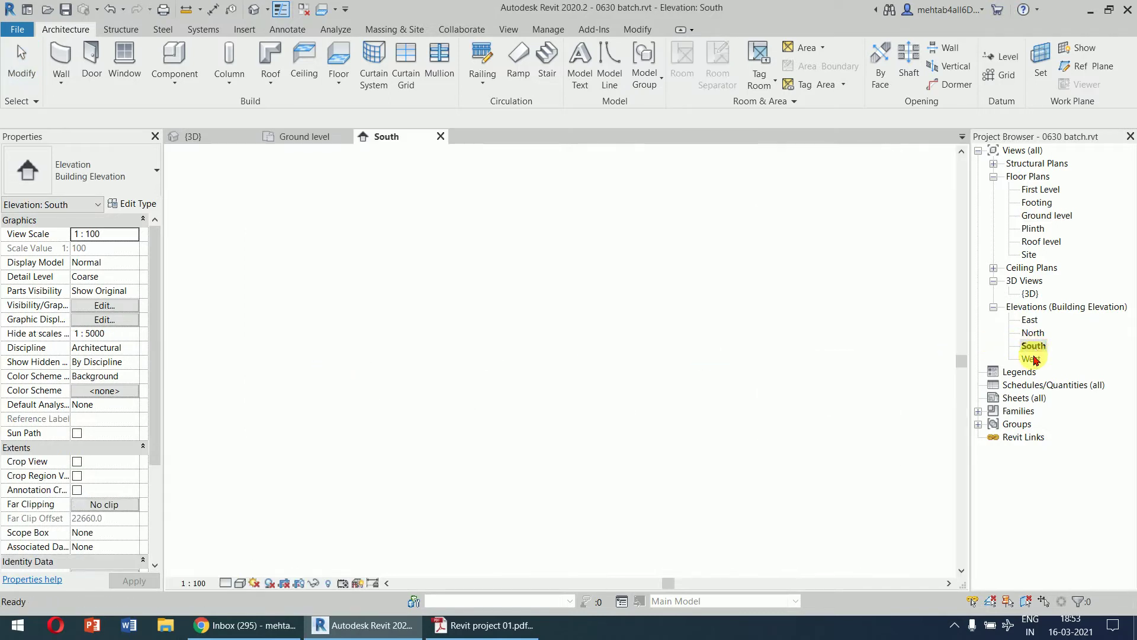
pyautogui.scroll(5, 522, 448)
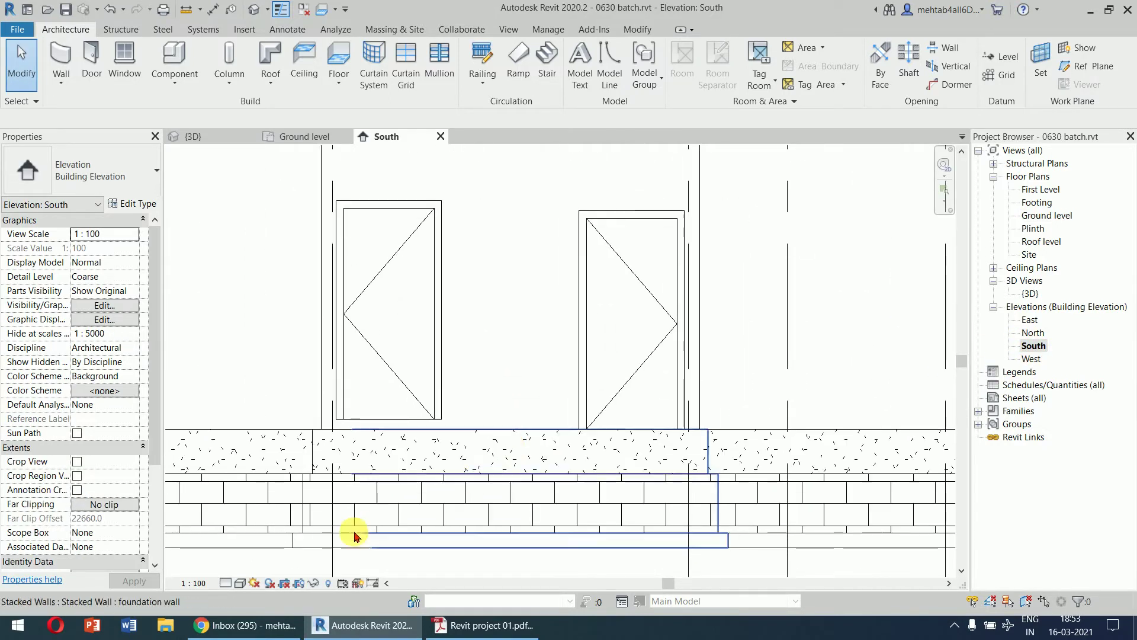
pyautogui.click(240, 583)
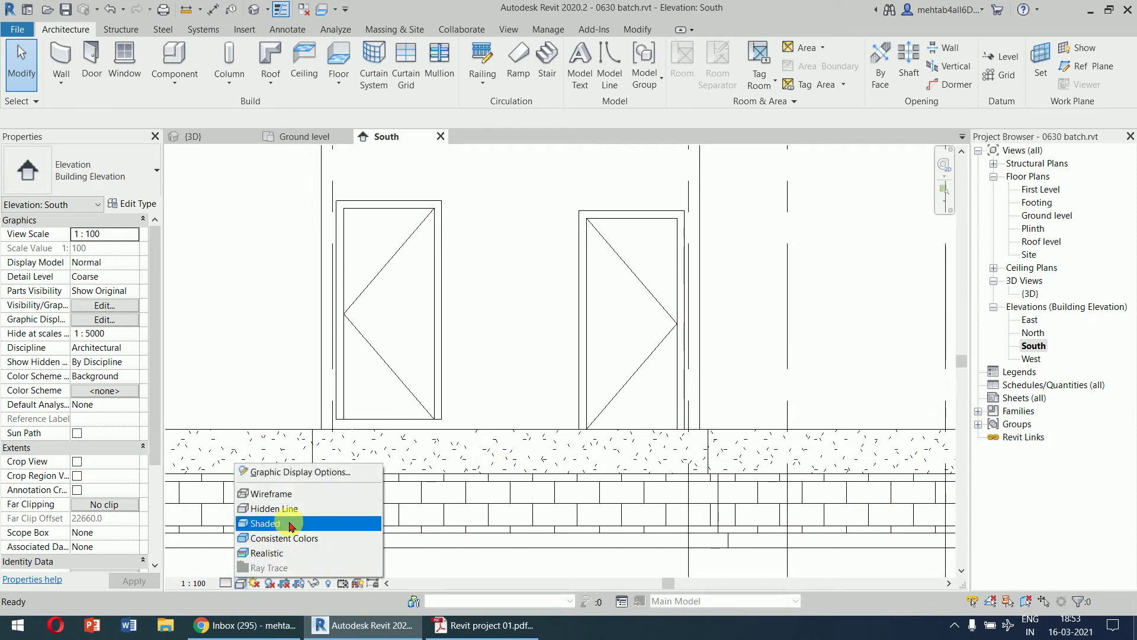
pyautogui.click(274, 523)
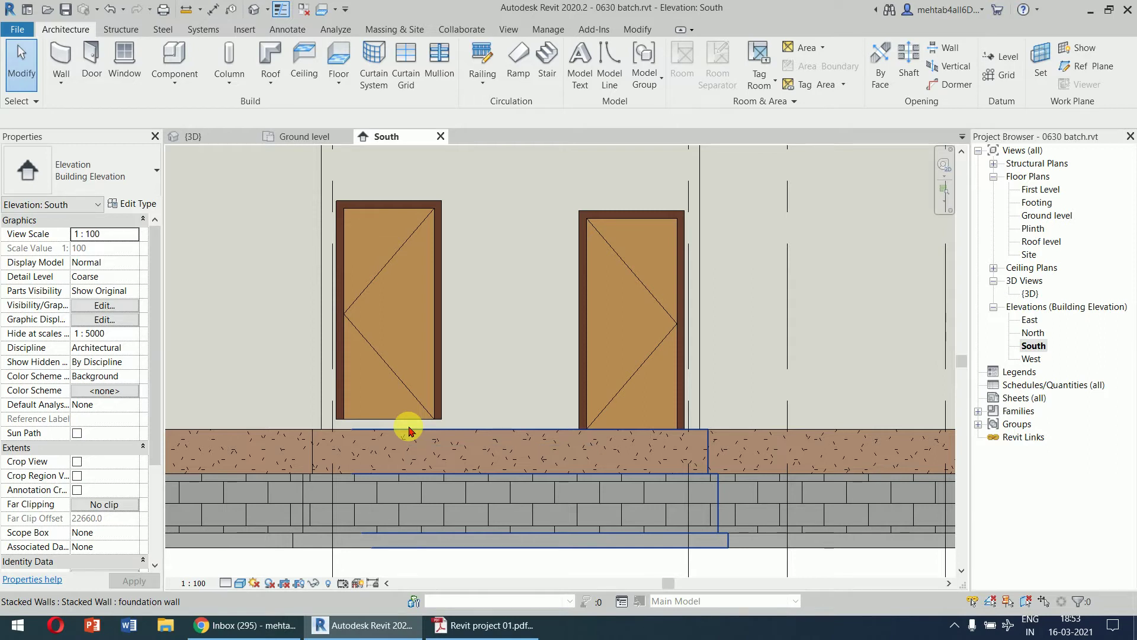
# - Delete the raised left door in the South elevation and the two remaining bedroom doors in the Ground level plan
pyautogui.click(406, 202)
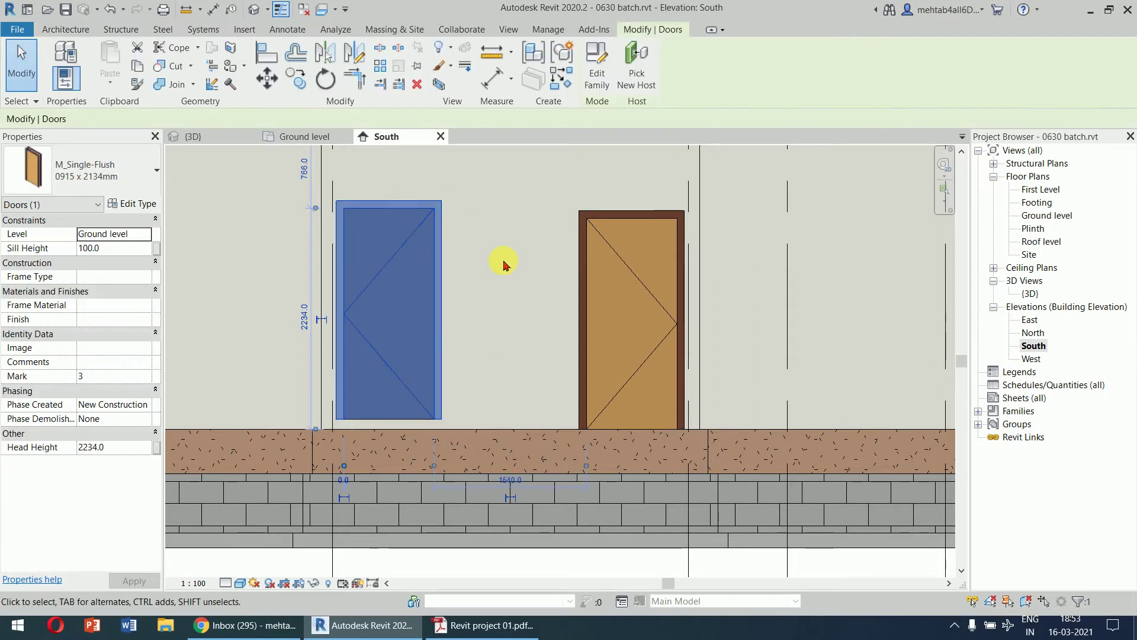
pyautogui.press('Delete')
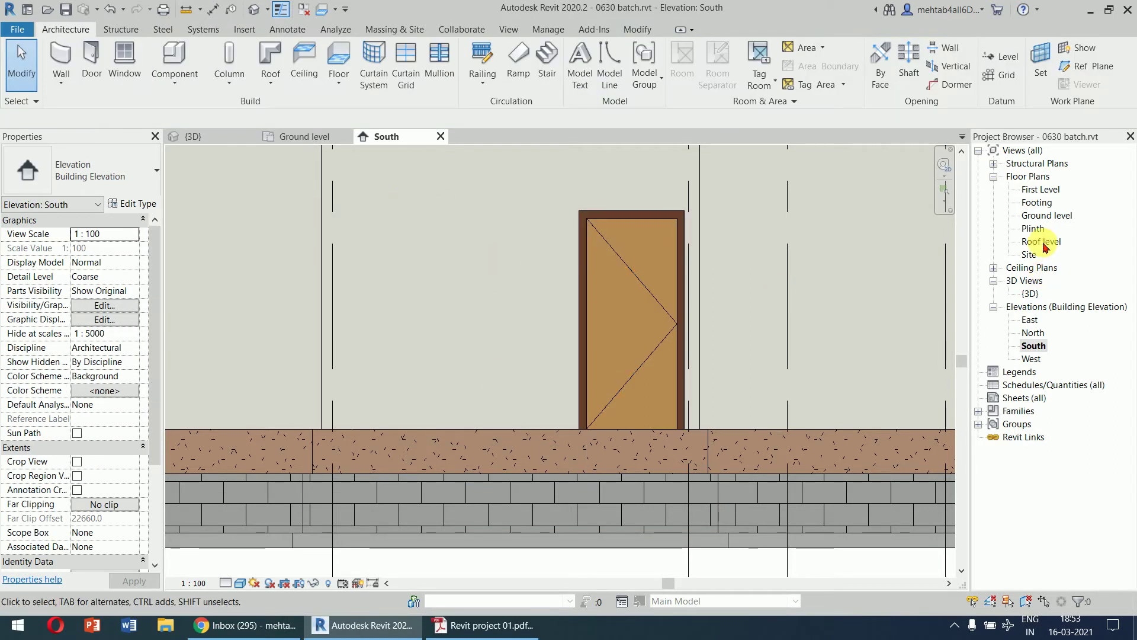
pyautogui.doubleClick(1046, 215)
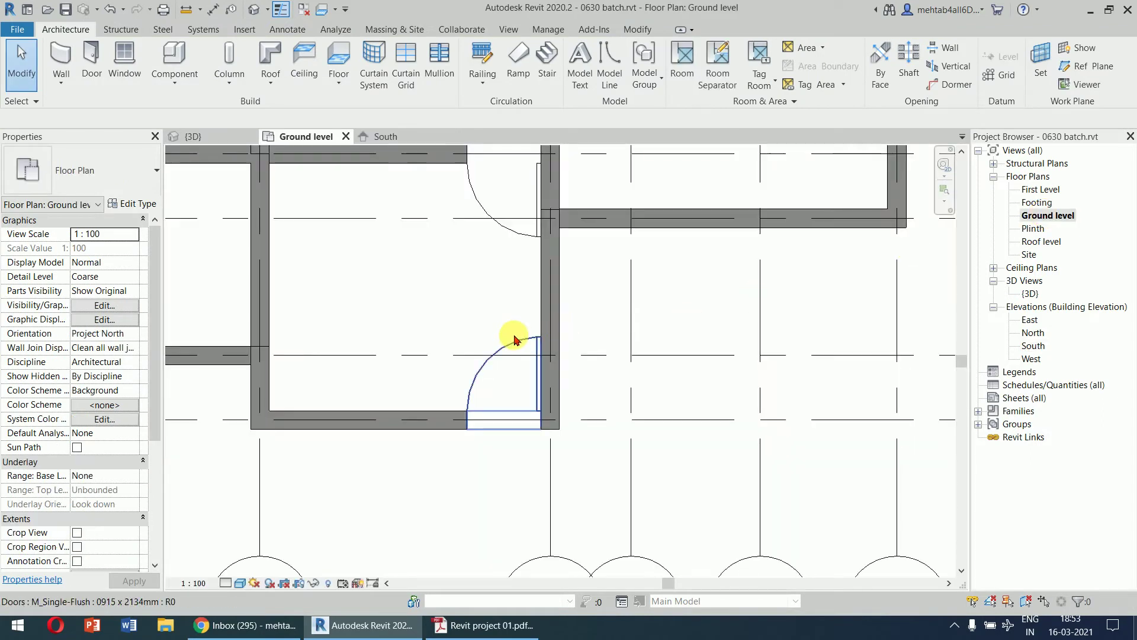
pyautogui.click(511, 333)
pyautogui.click(514, 229)
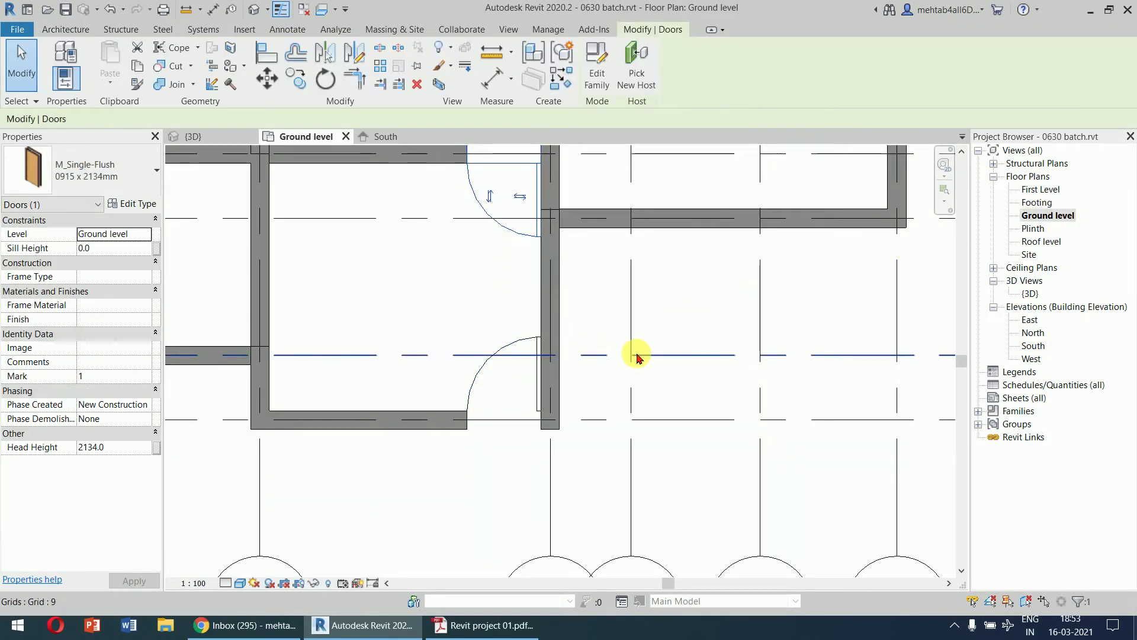
pyautogui.scroll(-1, 649, 349)
pyautogui.moveTo(425, 173); pyautogui.dragTo(549, 524)
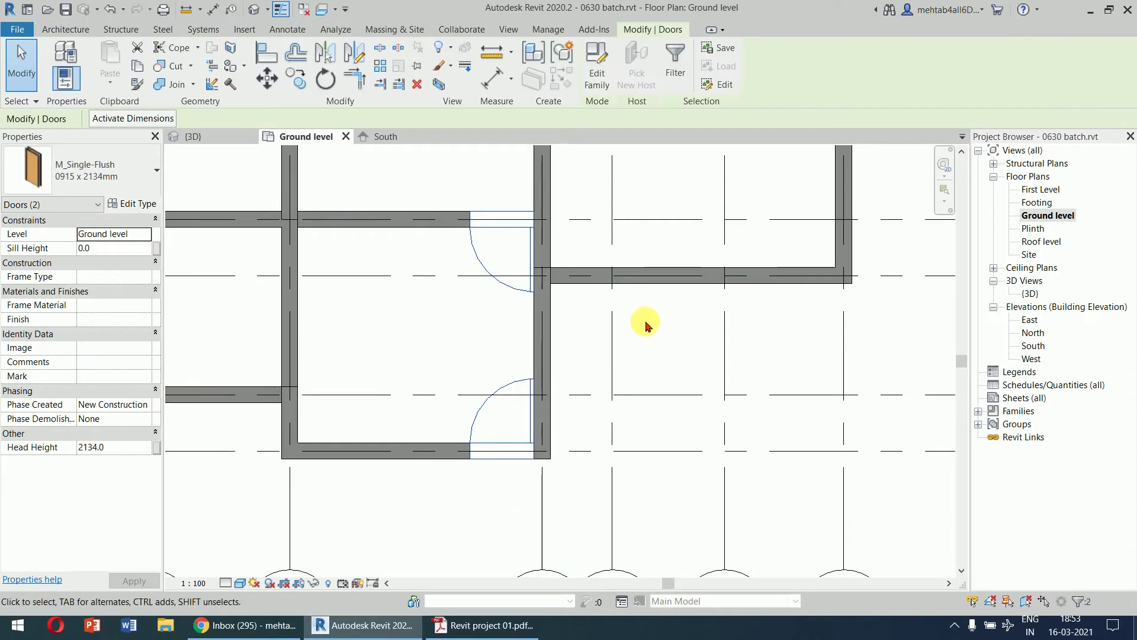
pyautogui.press('Delete')
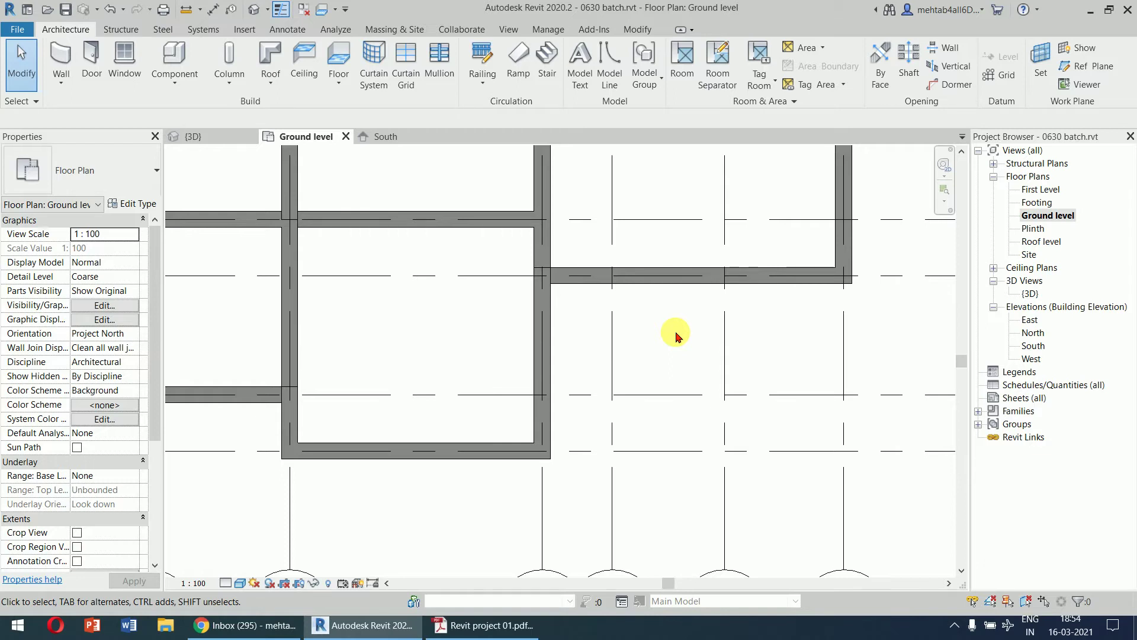
# - Start the Door tool, check its available types, and browse for a family to load in the US Metric library's Residential doors folder
pyautogui.scroll(-4, 675, 336)
pyautogui.scroll(5, 613, 342)
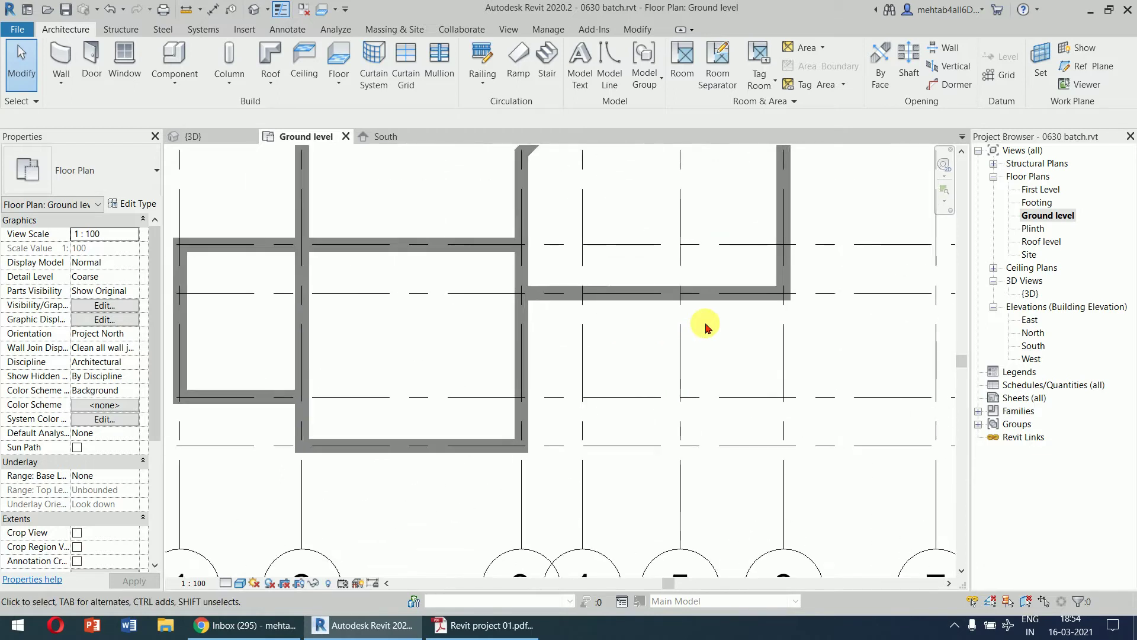
pyautogui.moveTo(729, 334); pyautogui.dragTo(682, 368, button='middle')
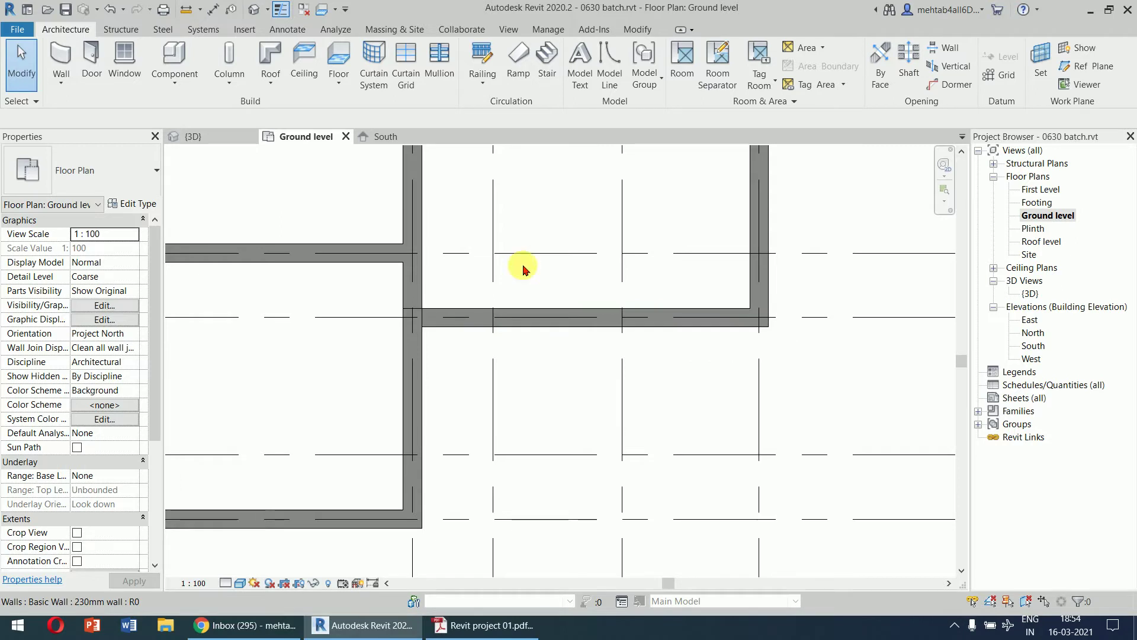
pyautogui.click(91, 56)
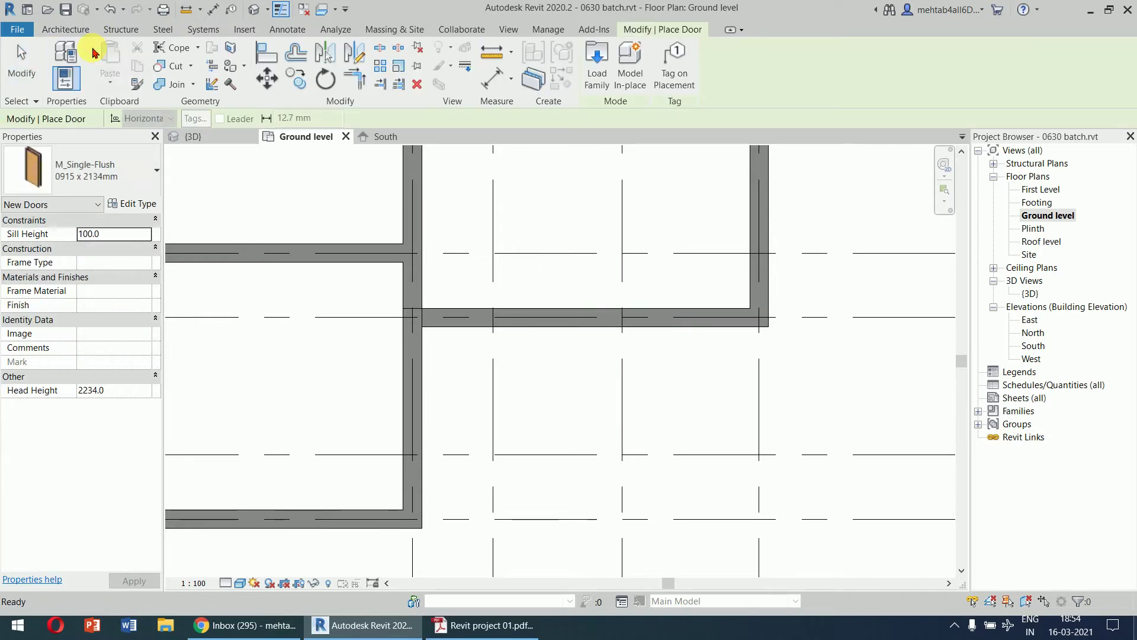
pyautogui.click(127, 173)
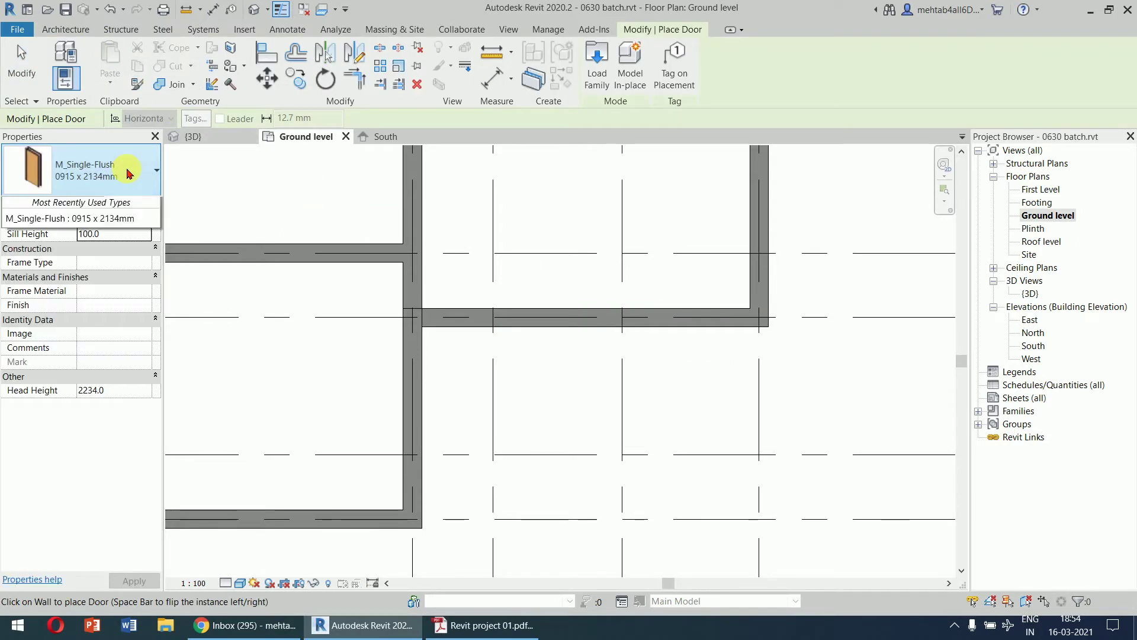
pyautogui.click(101, 181)
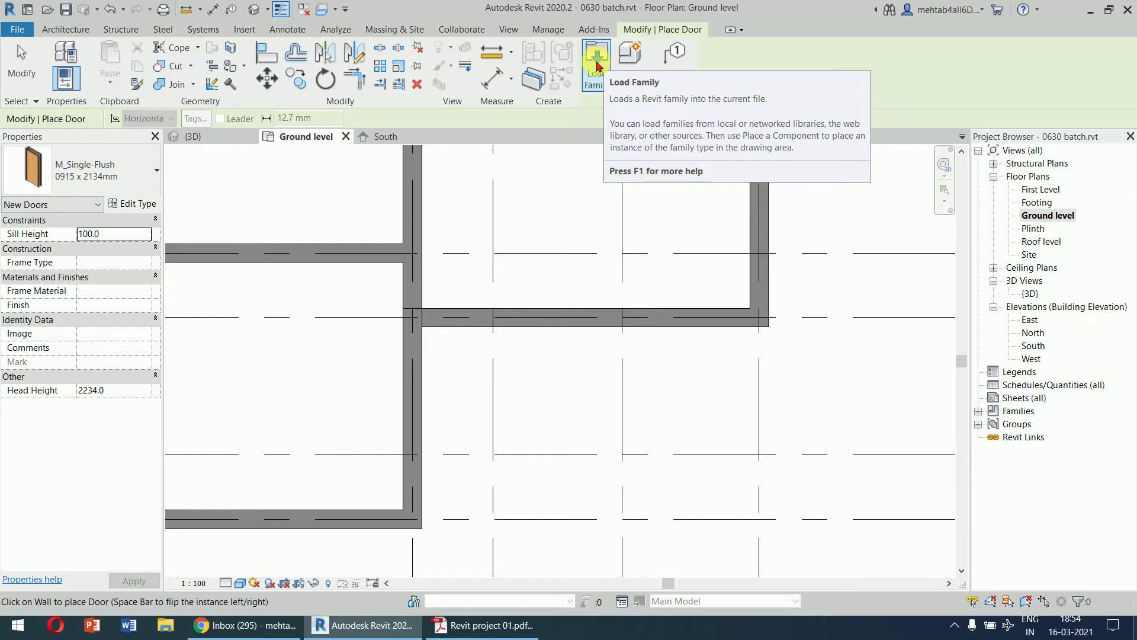
pyautogui.press('XF86AudioRaiseVolume')
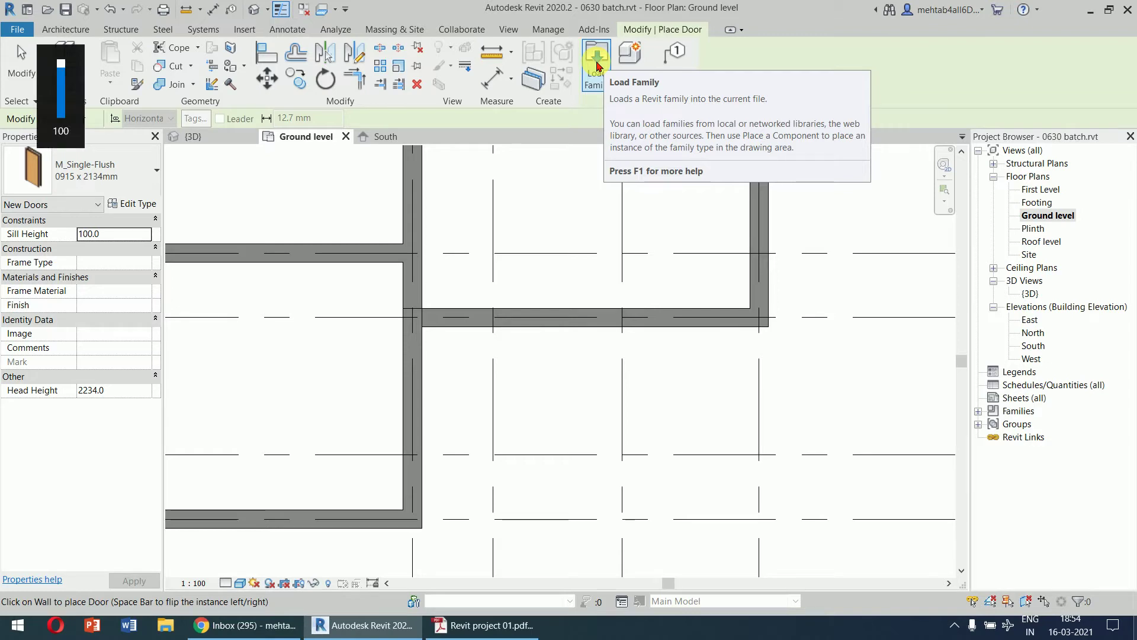
pyautogui.click(597, 66)
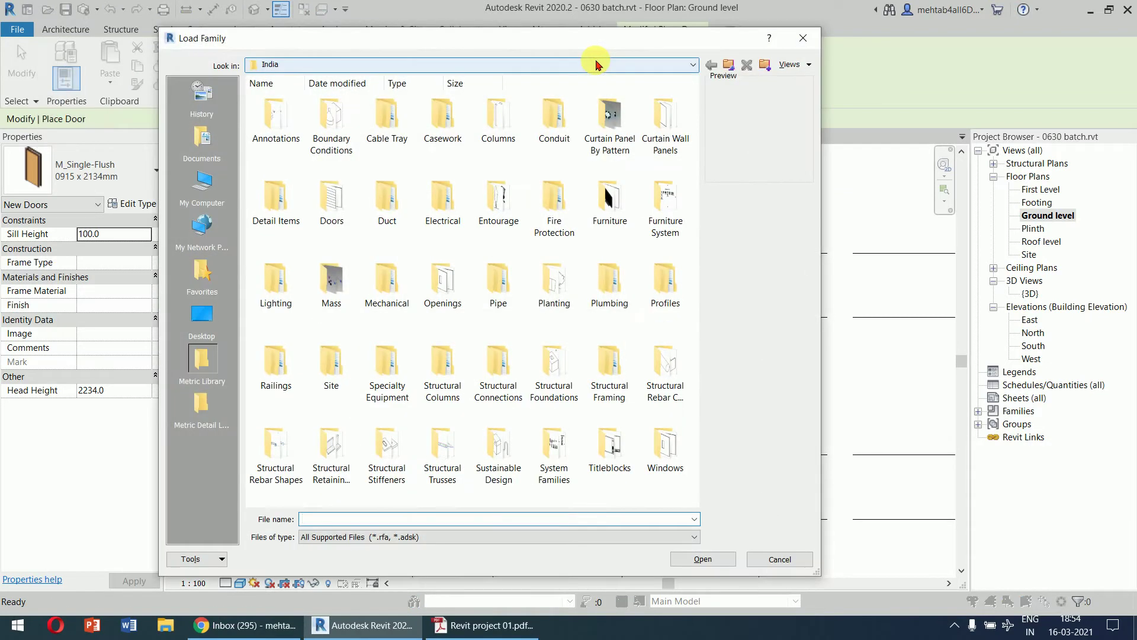
pyautogui.click(728, 65)
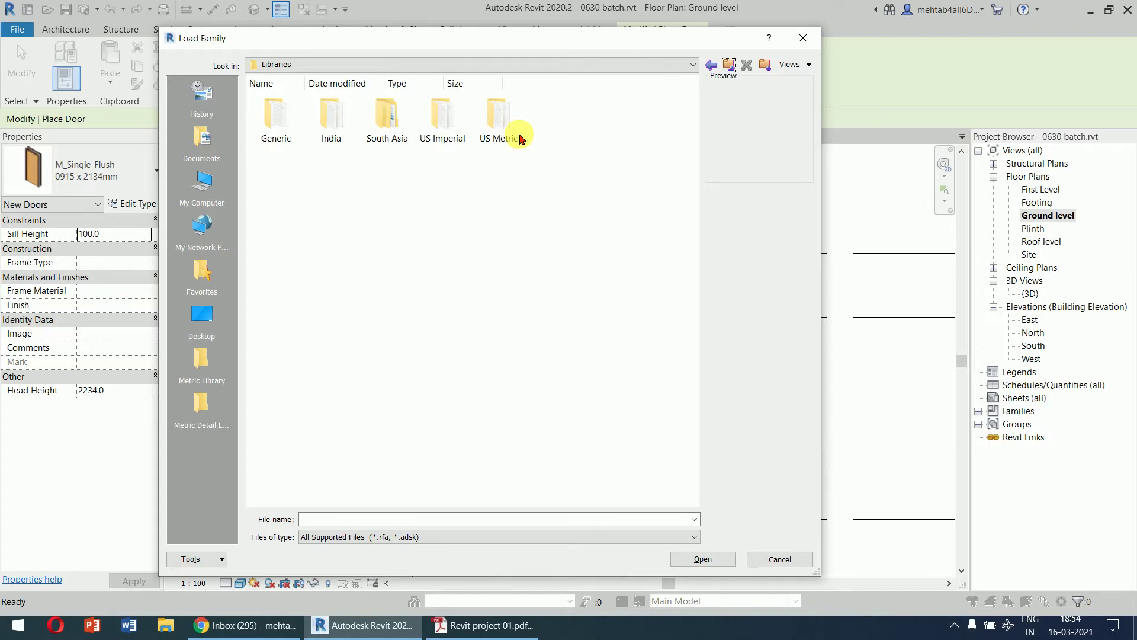
pyautogui.doubleClick(500, 118)
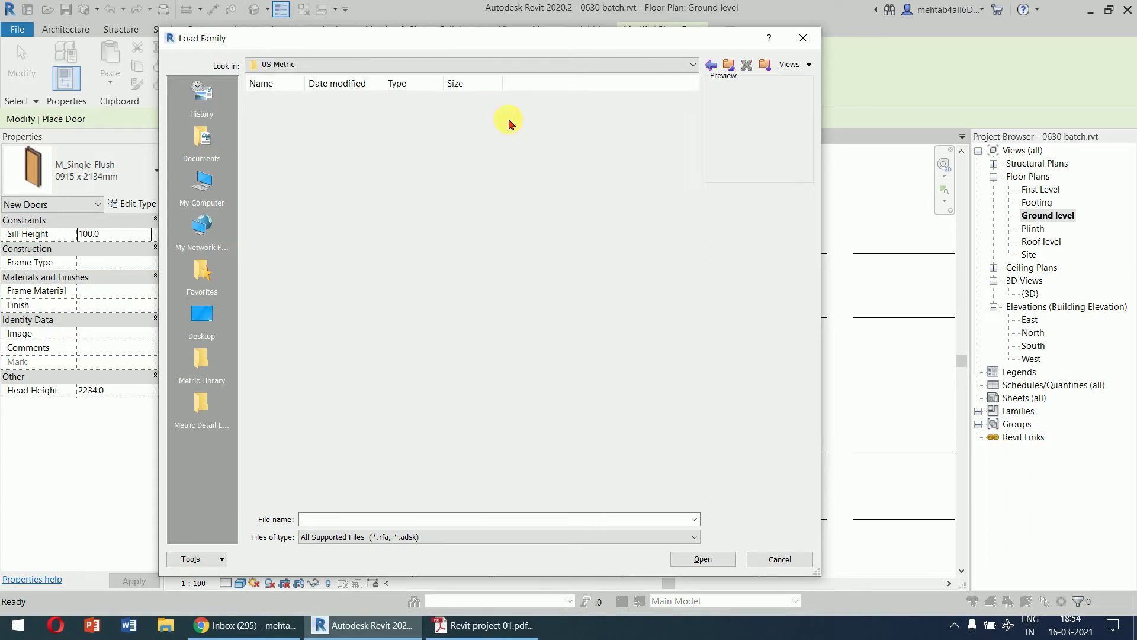
pyautogui.doubleClick(328, 222)
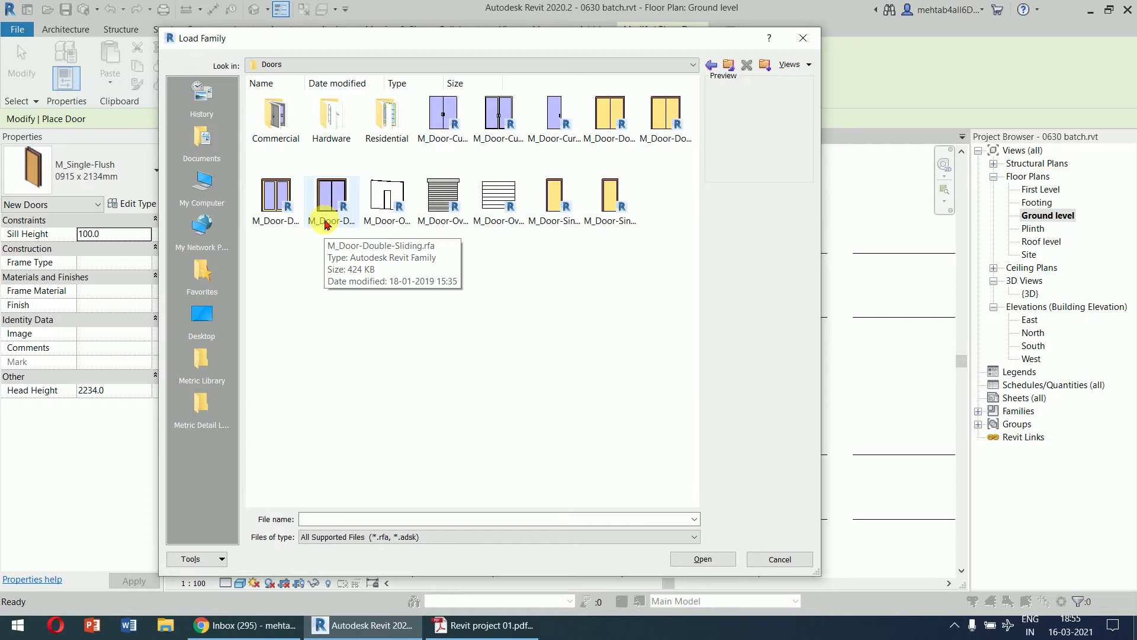
pyautogui.doubleClick(387, 115)
# - Preview the double glass door families and open M_Door-Exterior-Double-Full Glass-Wood_Clad.rfa for loading
pyautogui.click(668, 148)
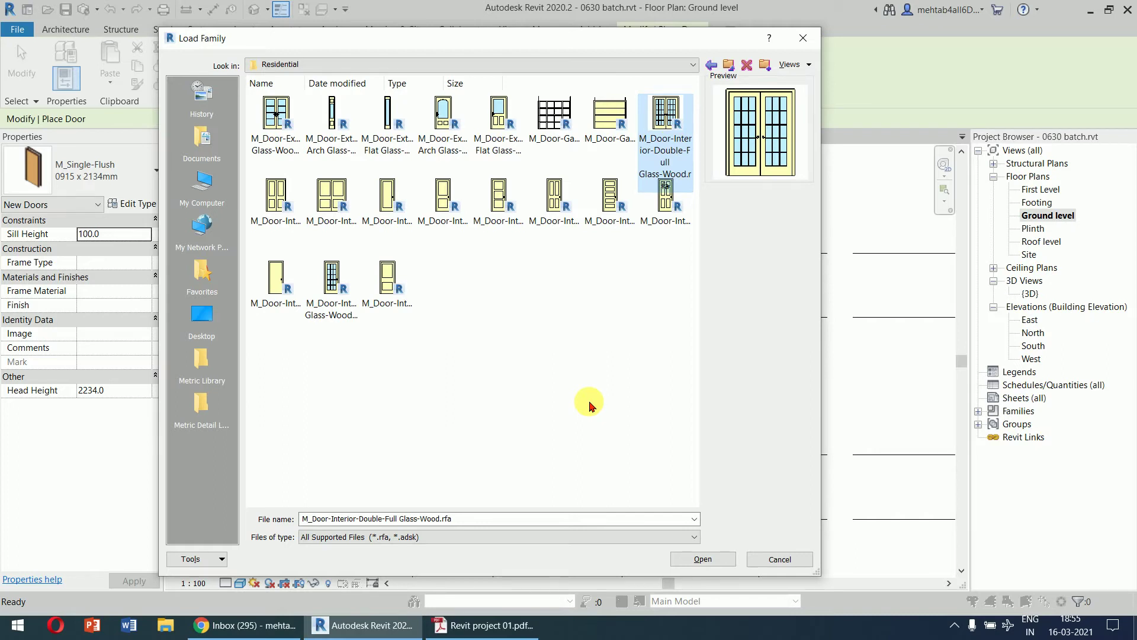
pyautogui.click(278, 152)
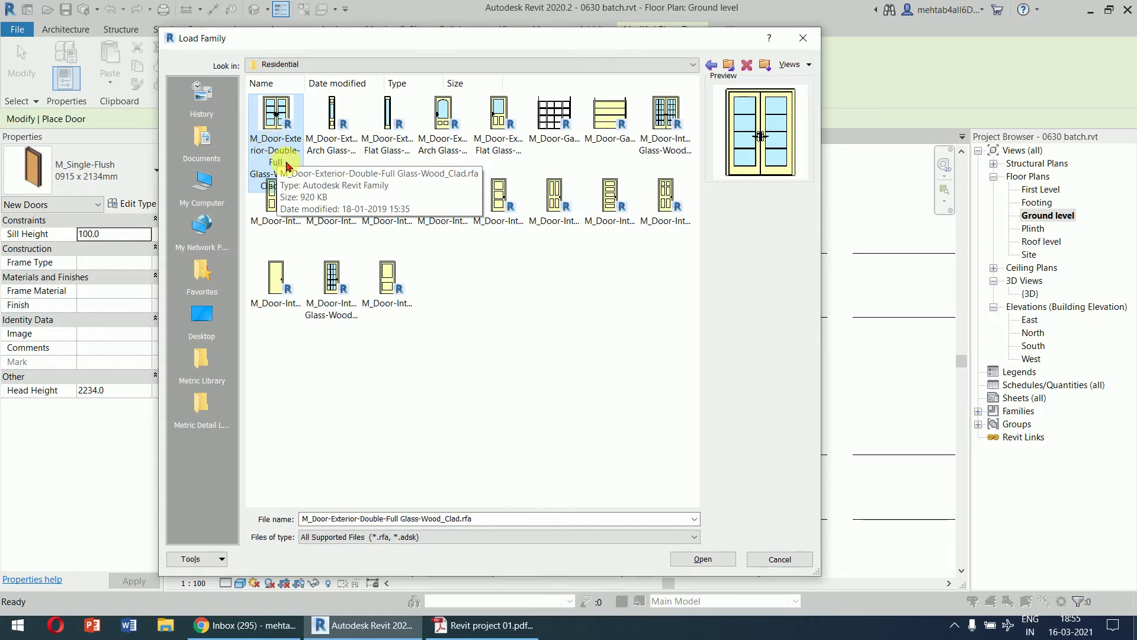
pyautogui.click(719, 563)
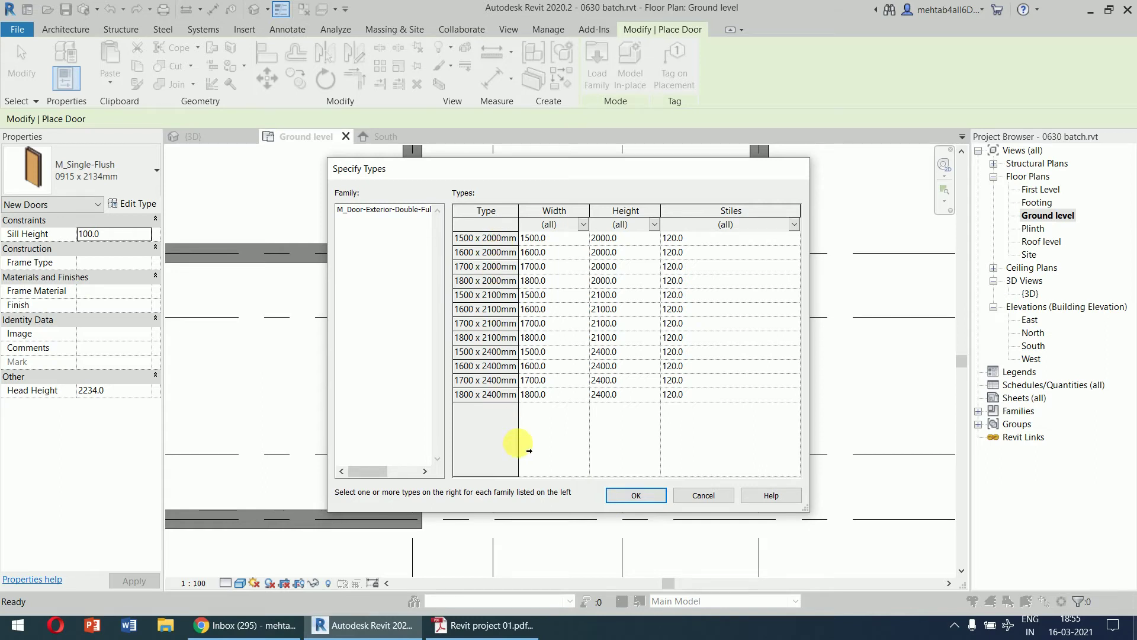
# - Check door D in the PDF's plan and joinery details, and load the double glass door's 1500 x 2100mm type in Revit
pyautogui.click(484, 625)
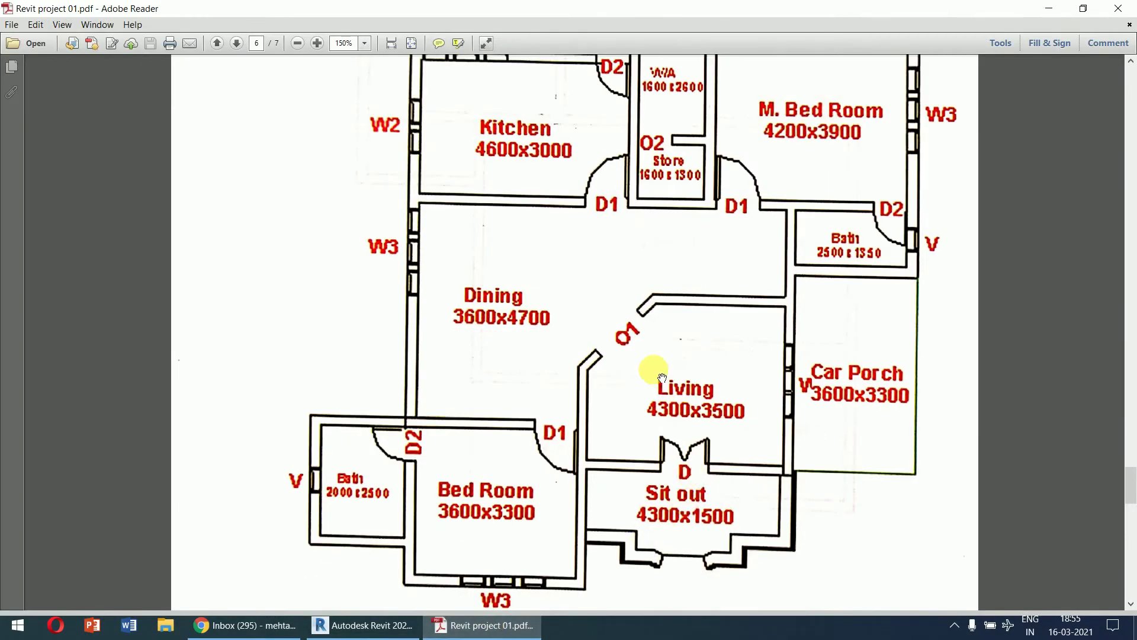
pyautogui.scroll(-10, 663, 377)
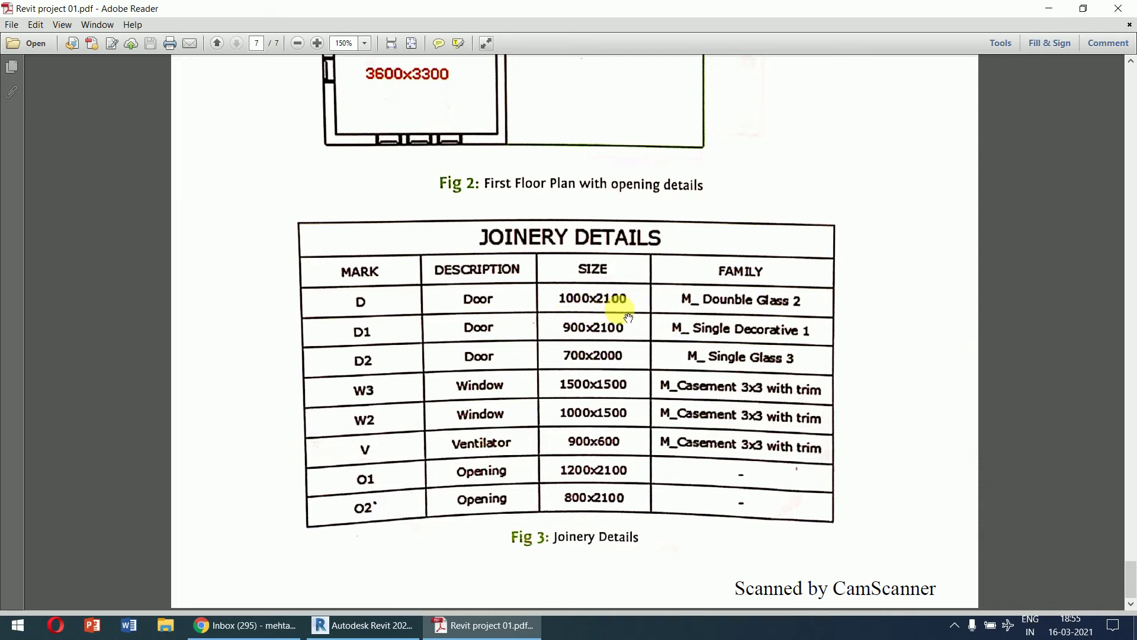
pyautogui.hotkey('alt', 'Tab')
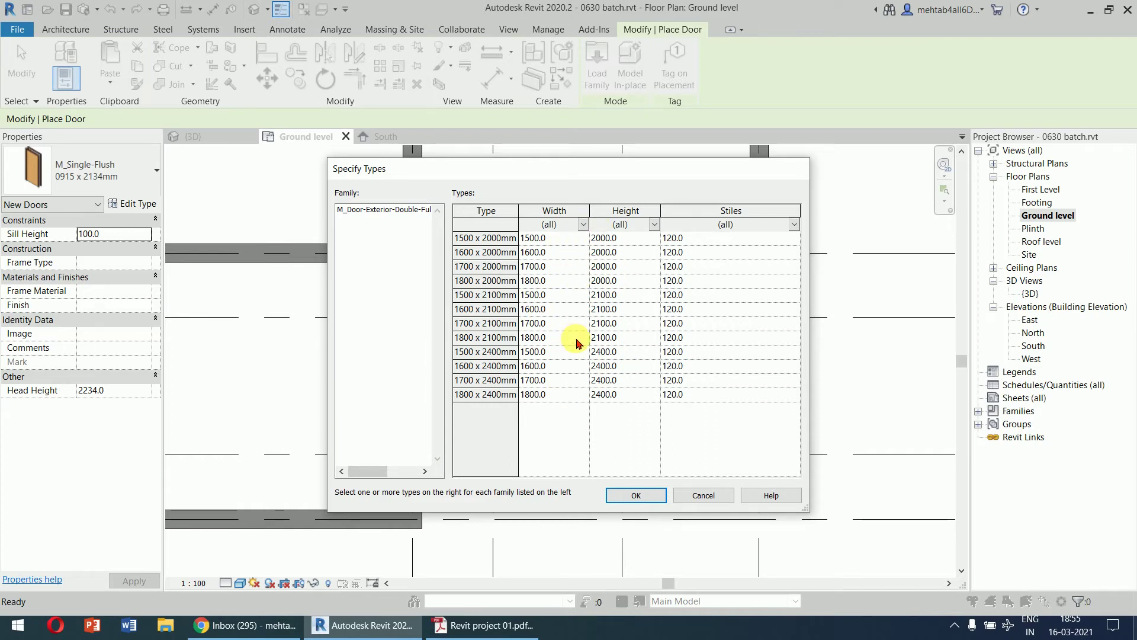
pyautogui.click(523, 298)
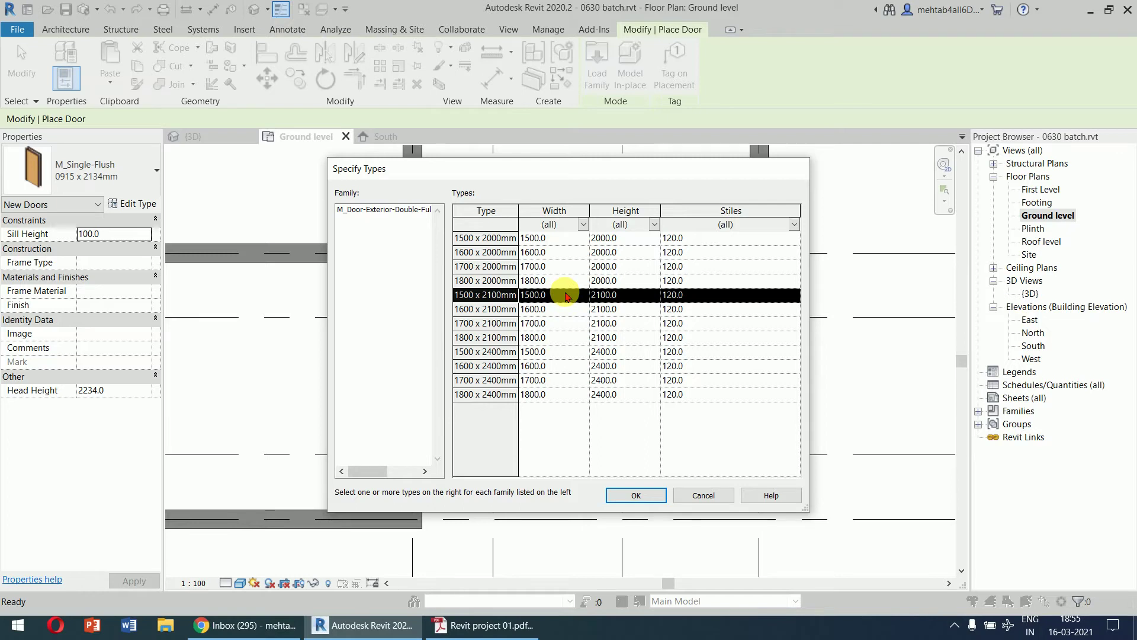
pyautogui.click(647, 495)
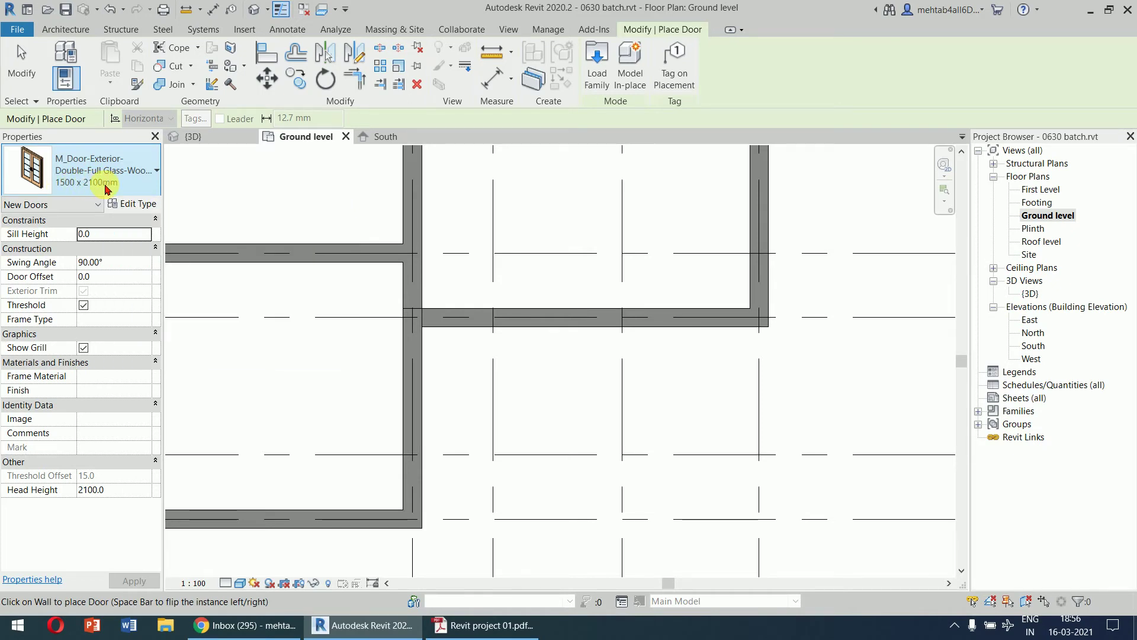
# - Duplicate the double full-glass door's 1500 x 2100mm type under the name D - 1000 x 2100mm
pyautogui.click(140, 203)
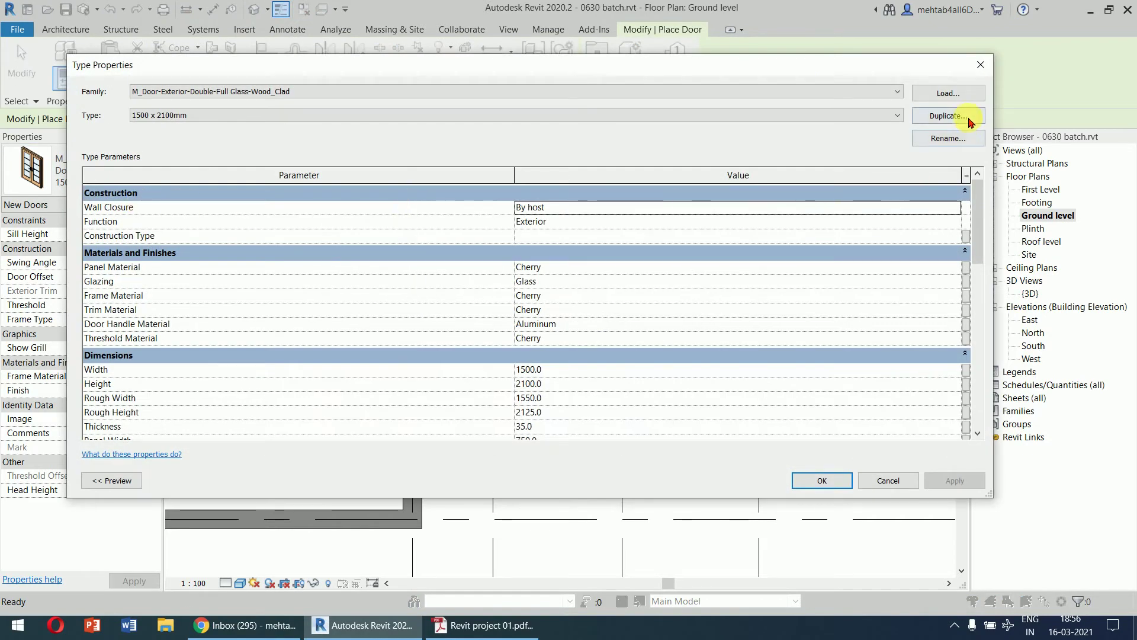
pyautogui.click(947, 117)
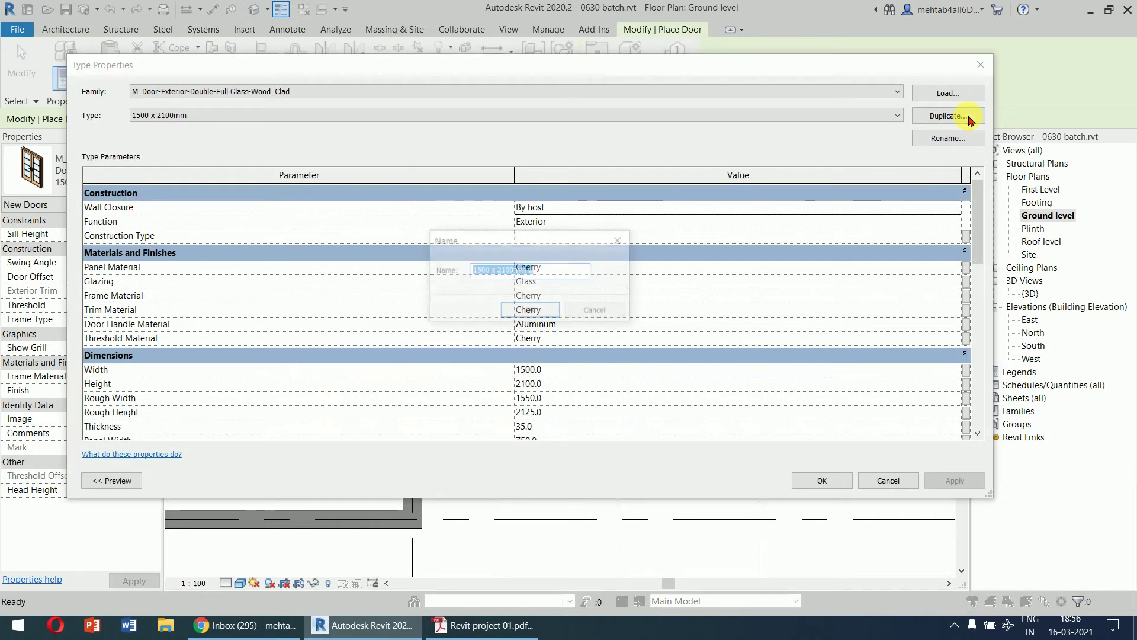
pyautogui.click(552, 283)
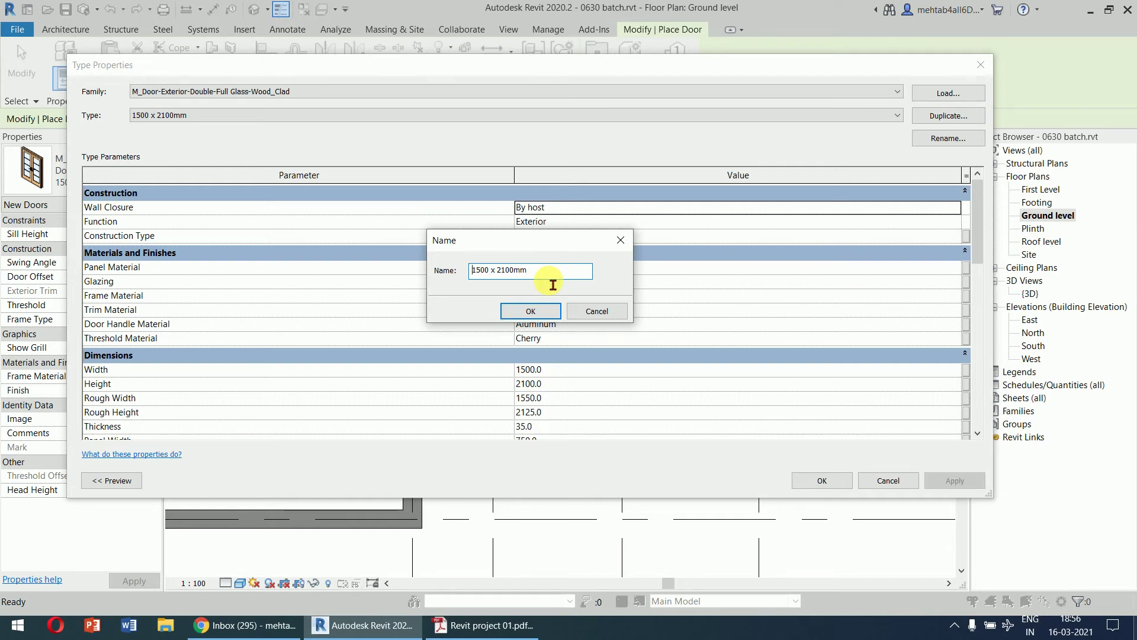
pyautogui.press('Home')
pyautogui.write('D')
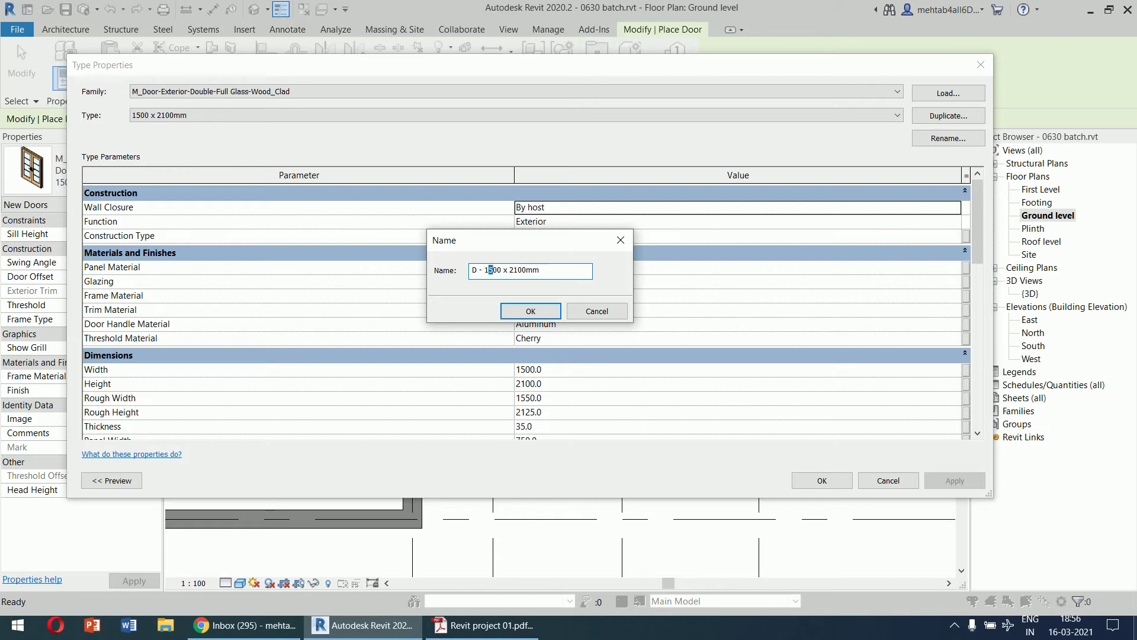
pyautogui.click(575, 279)
pyautogui.click(485, 282)
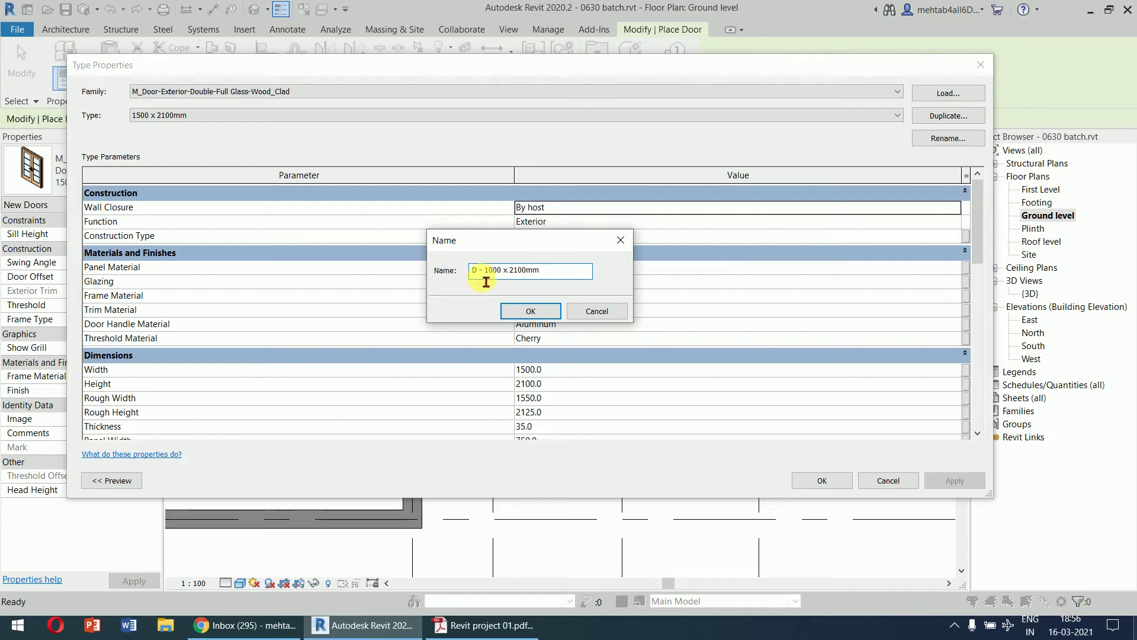
pyautogui.click(531, 311)
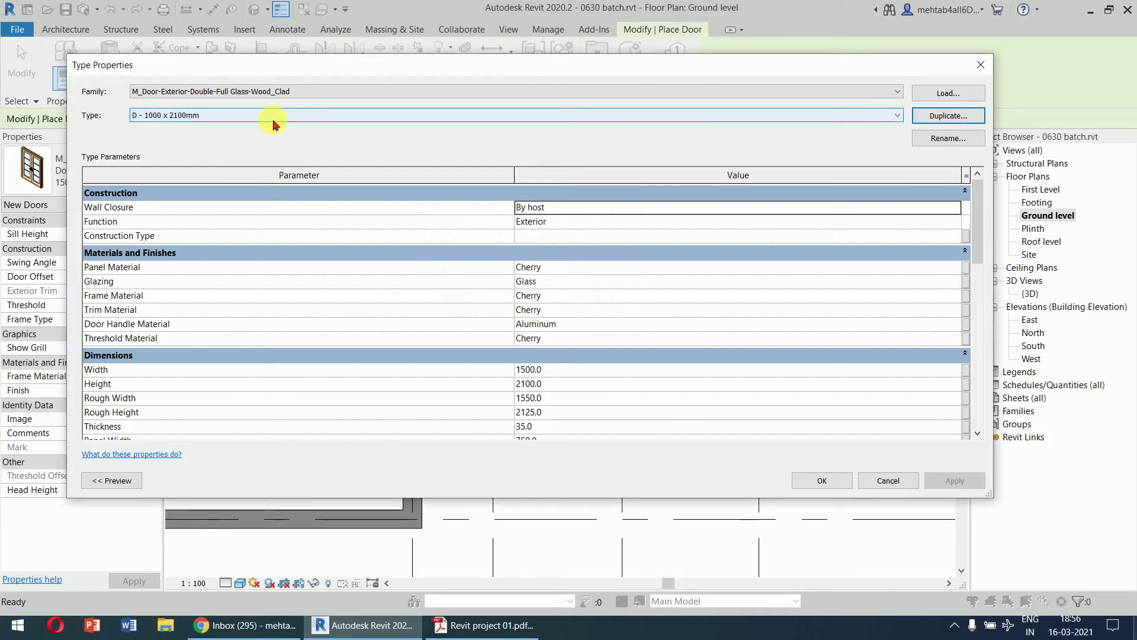
# - Set the new door type's width to 1000 mm and apply the type properties
pyautogui.click(567, 373)
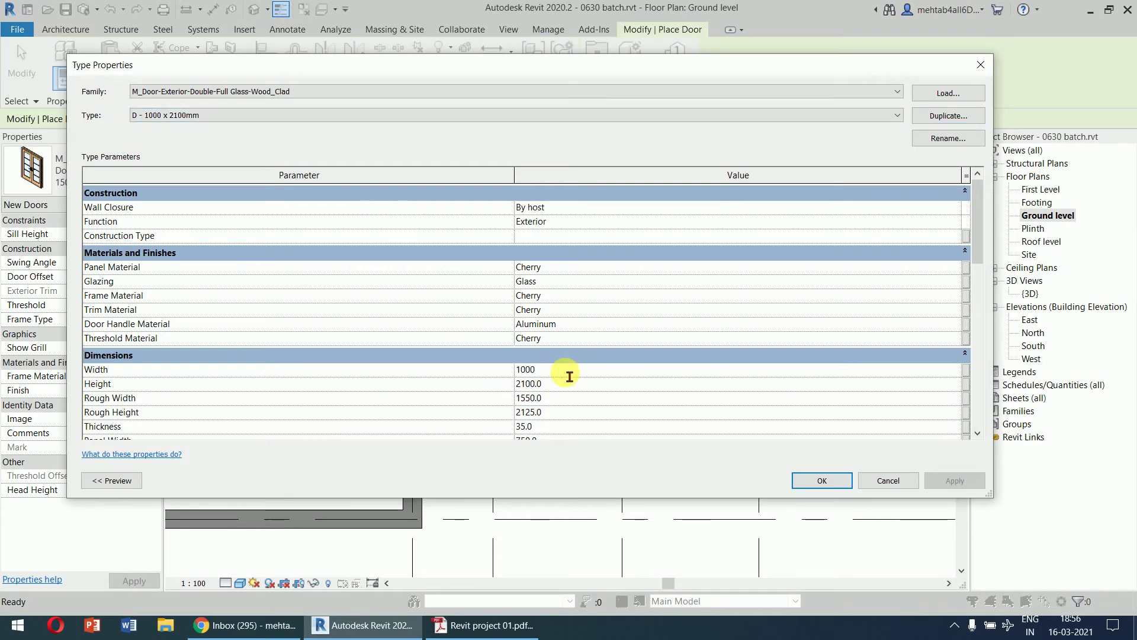
pyautogui.write('1000')
pyautogui.click(569, 386)
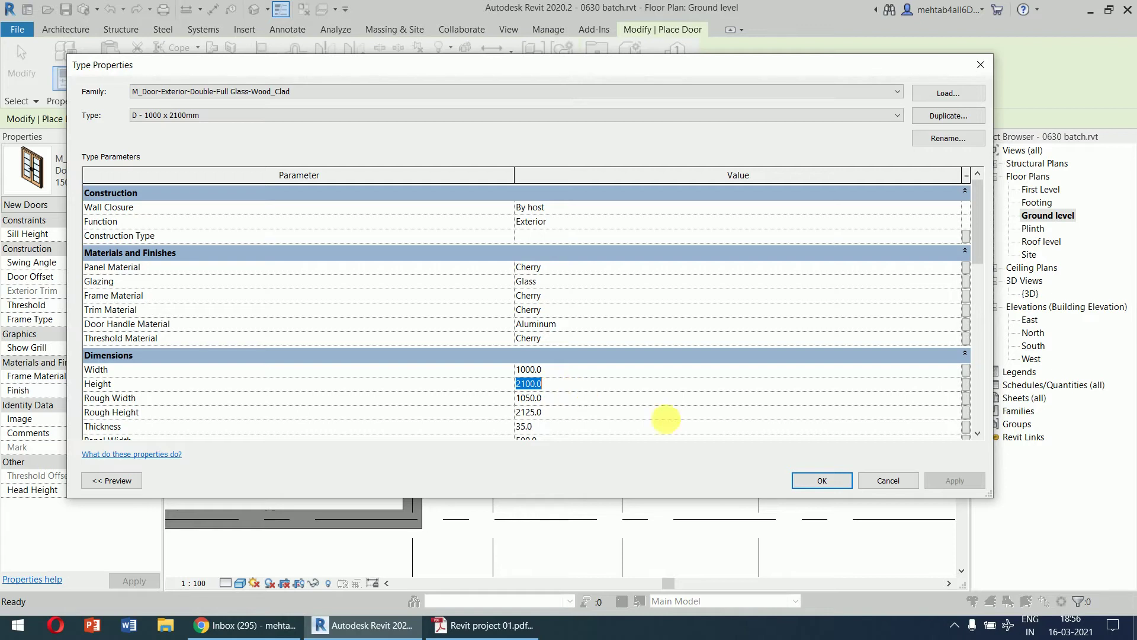
pyautogui.click(822, 481)
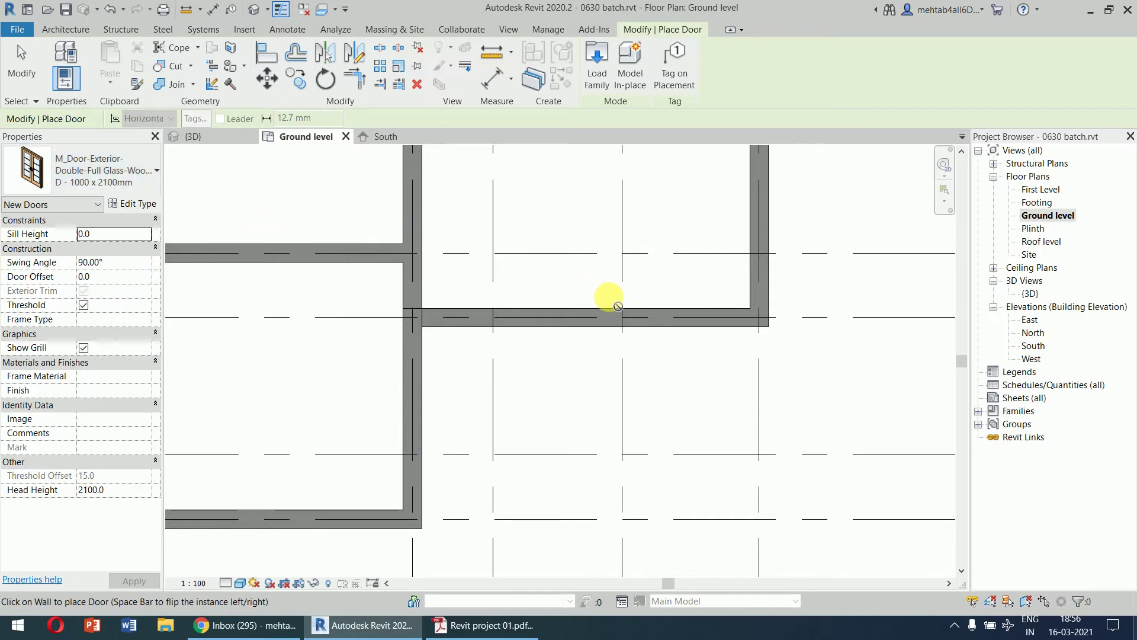
# - Place the double glass door centred in the Ground level wall on grid 10, about 1510 mm from each adjoining wall
pyautogui.scroll(-3, 592, 311)
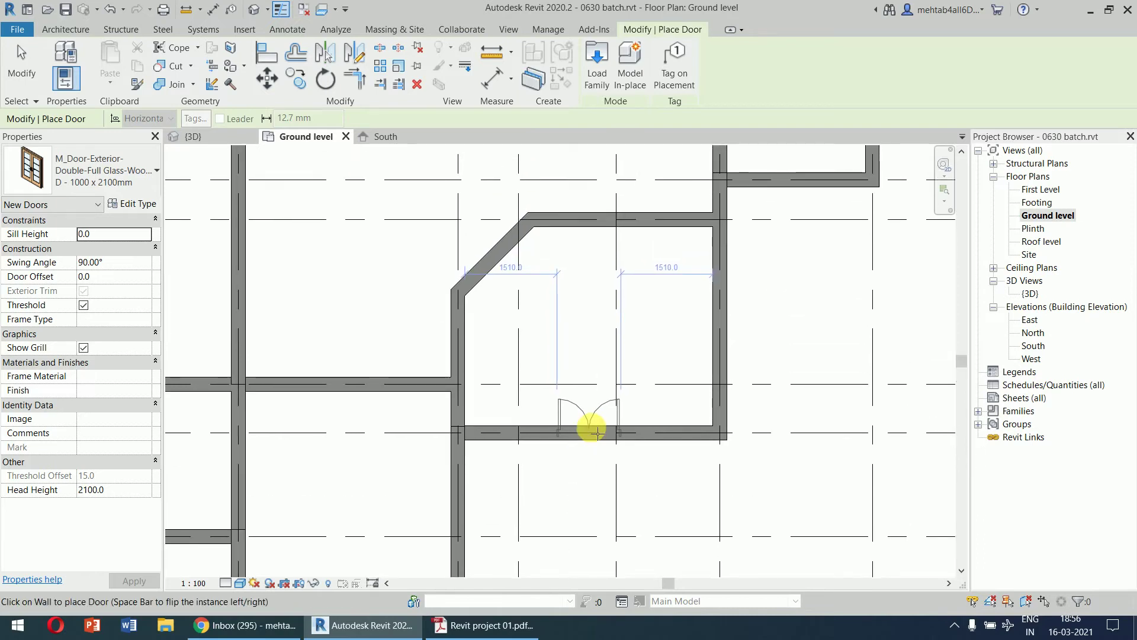
pyautogui.click(595, 433)
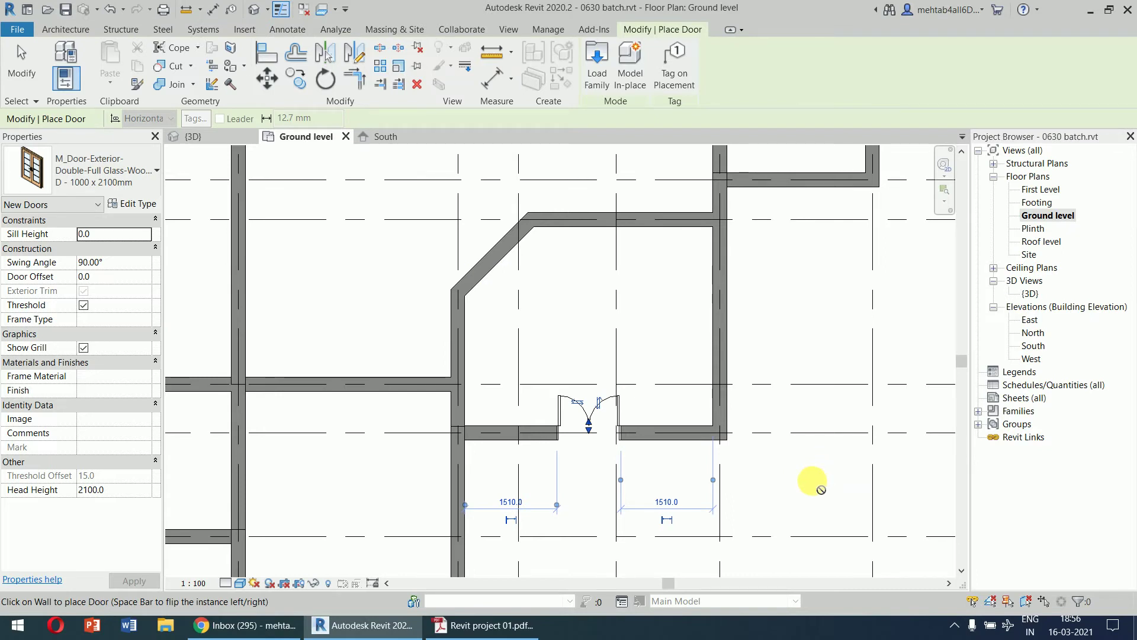
pyautogui.scroll(-2, 809, 465)
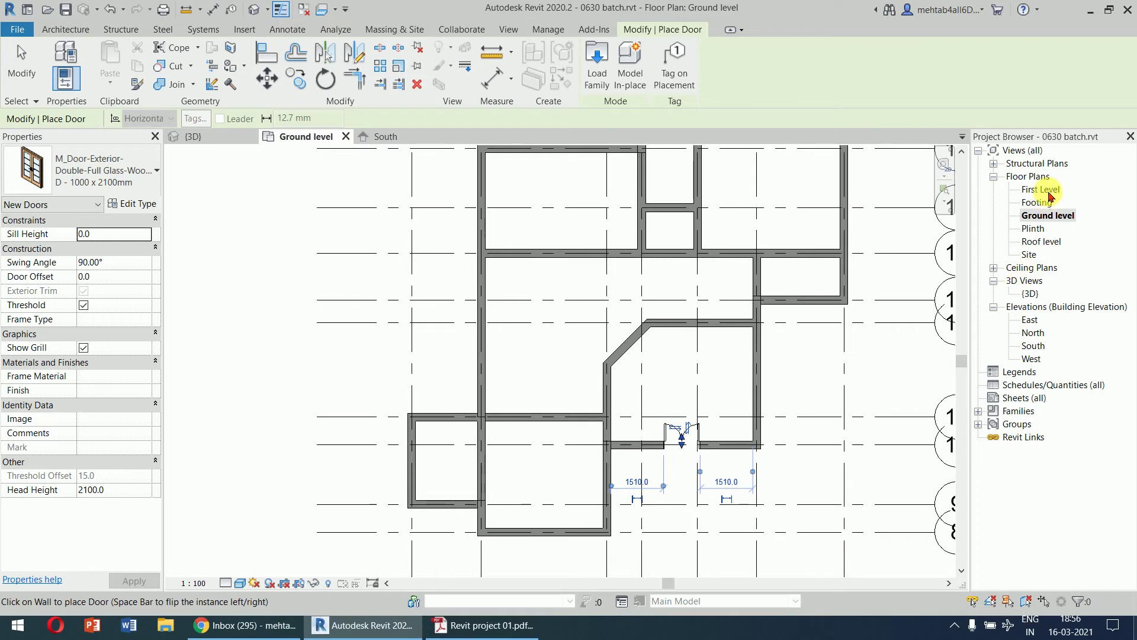
# - Place the same D - 1000 x 2100mm door in the First Level plan, directly above the ground-floor double door
pyautogui.doubleClick(1047, 194)
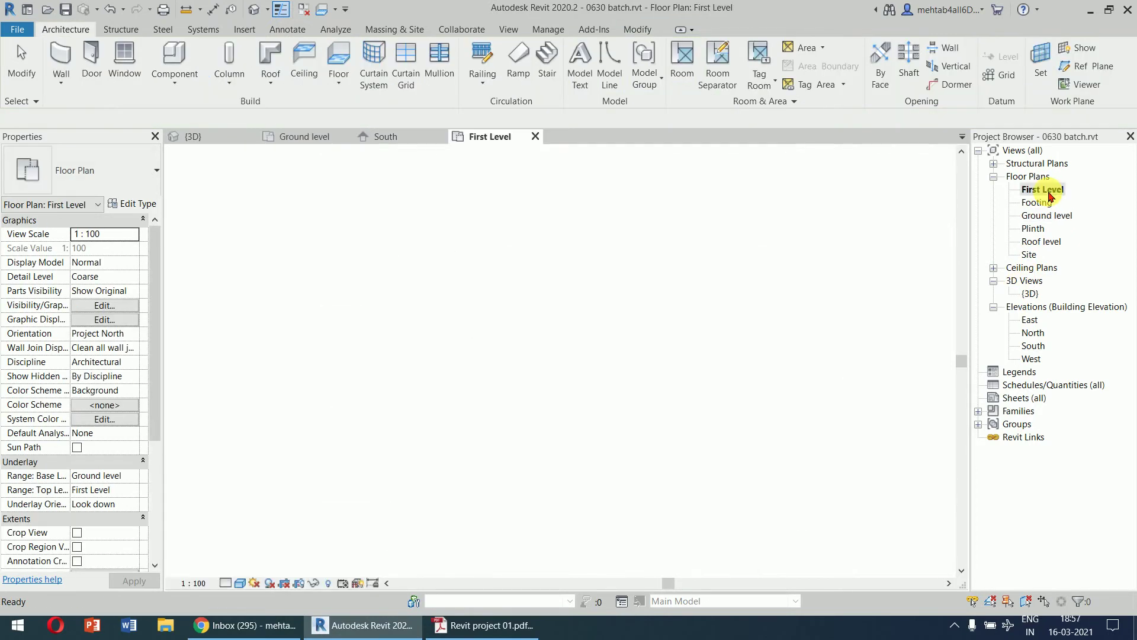
pyautogui.scroll(3, 690, 454)
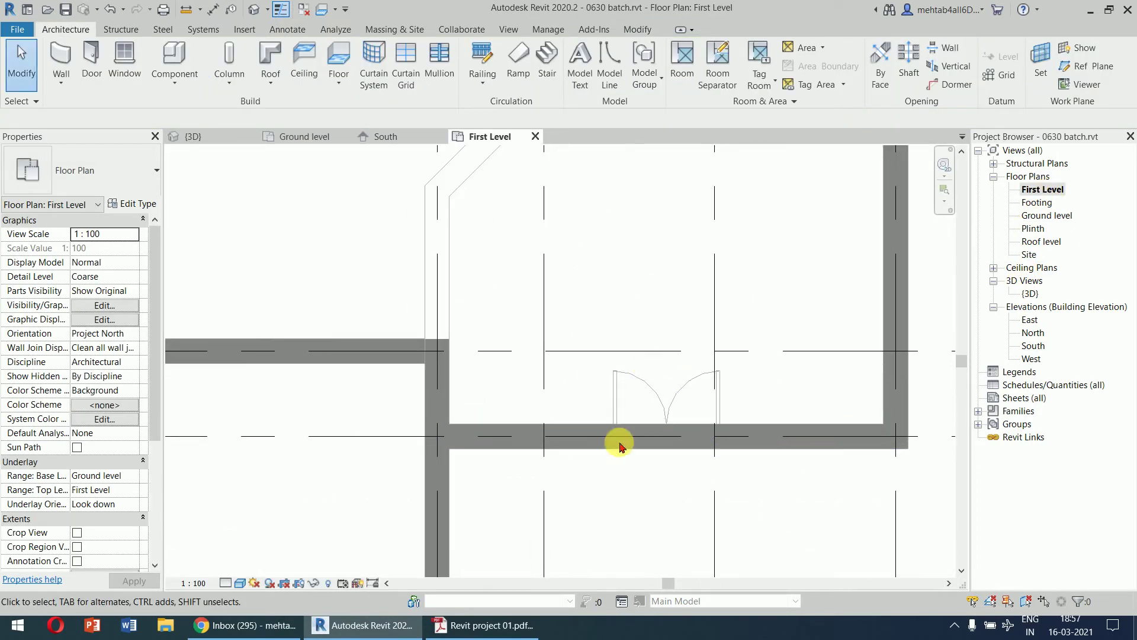
pyautogui.click(92, 60)
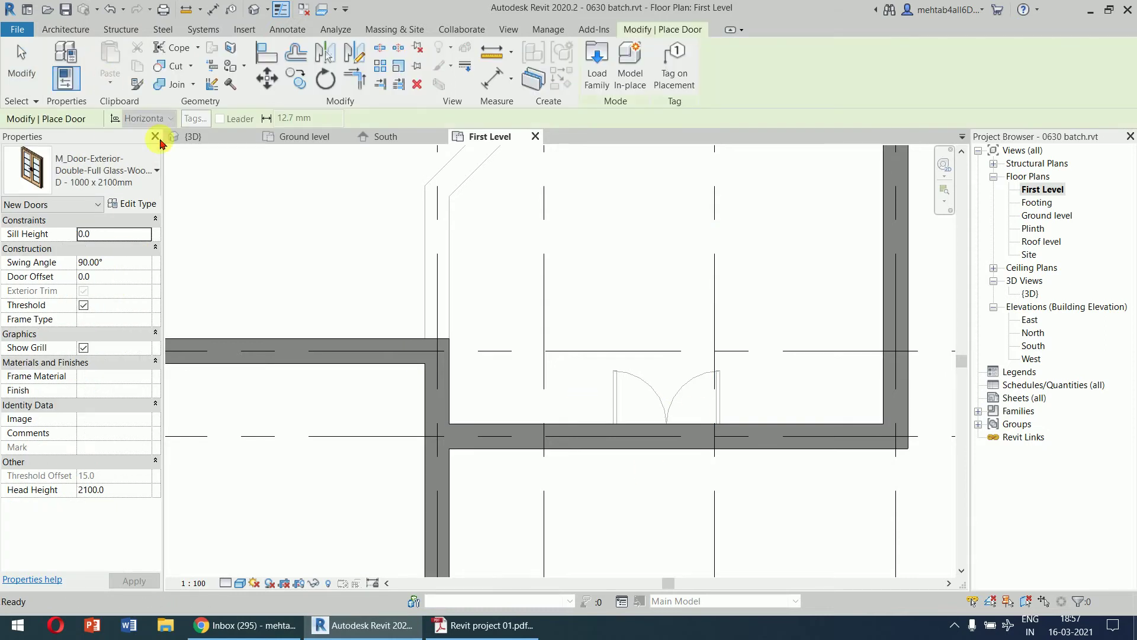
pyautogui.click(675, 436)
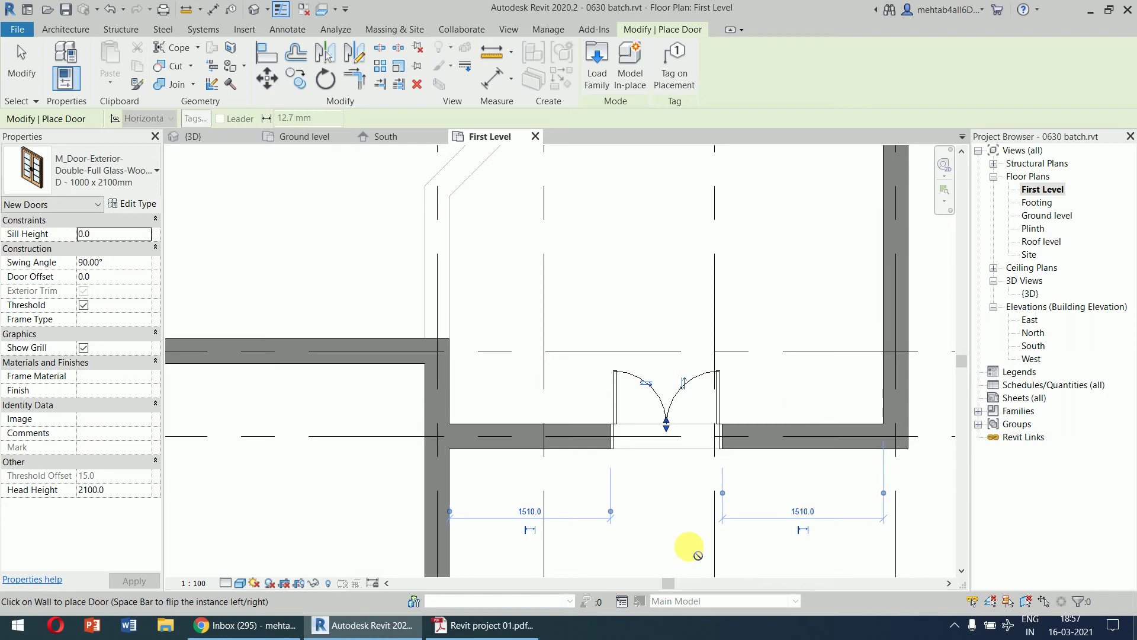
pyautogui.press('Escape')
pyautogui.press('Escape')
pyautogui.scroll(-3, 744, 292)
pyautogui.moveTo(752, 292); pyautogui.dragTo(735, 348, button='middle')
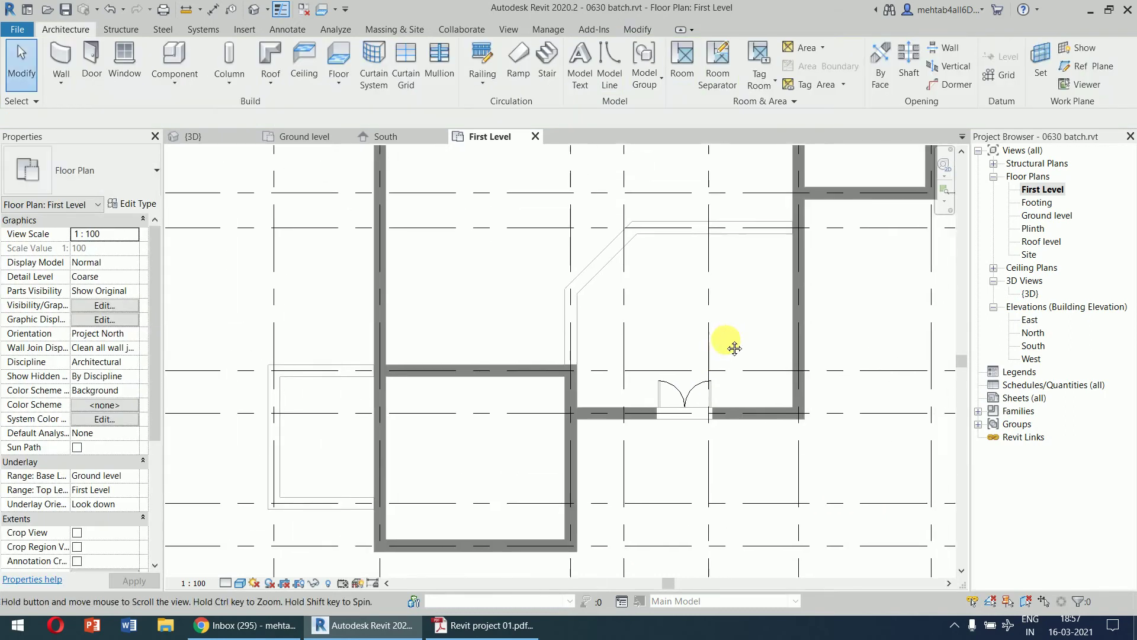
# - In the Ground level plan, set the double glass door's swing angle to 45°
pyautogui.click(1059, 218)
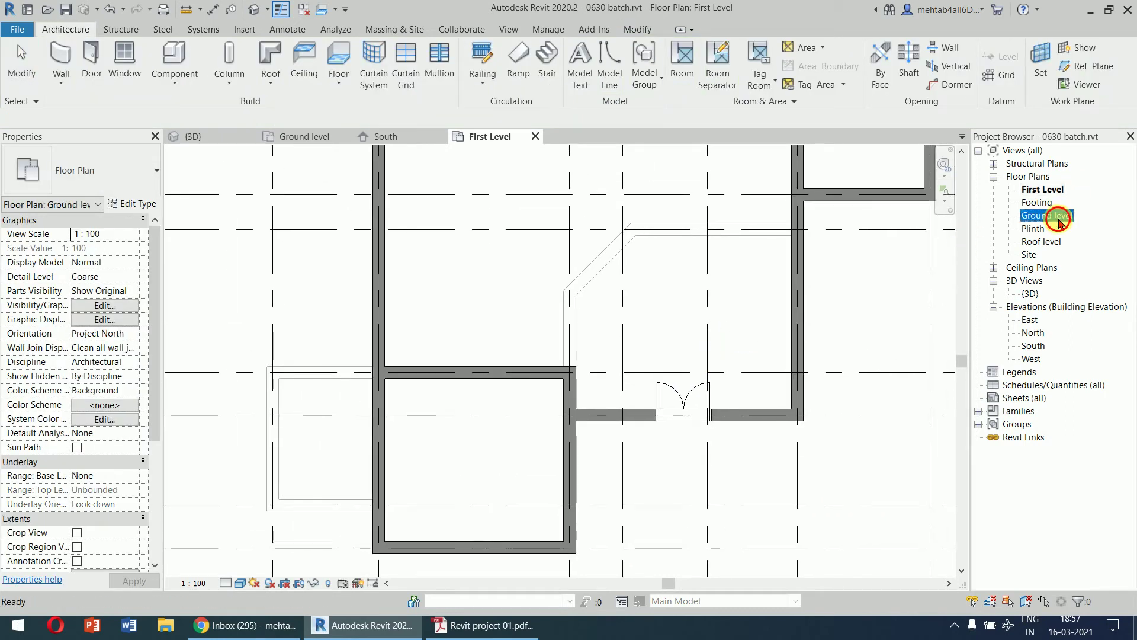
pyautogui.doubleClick(1059, 218)
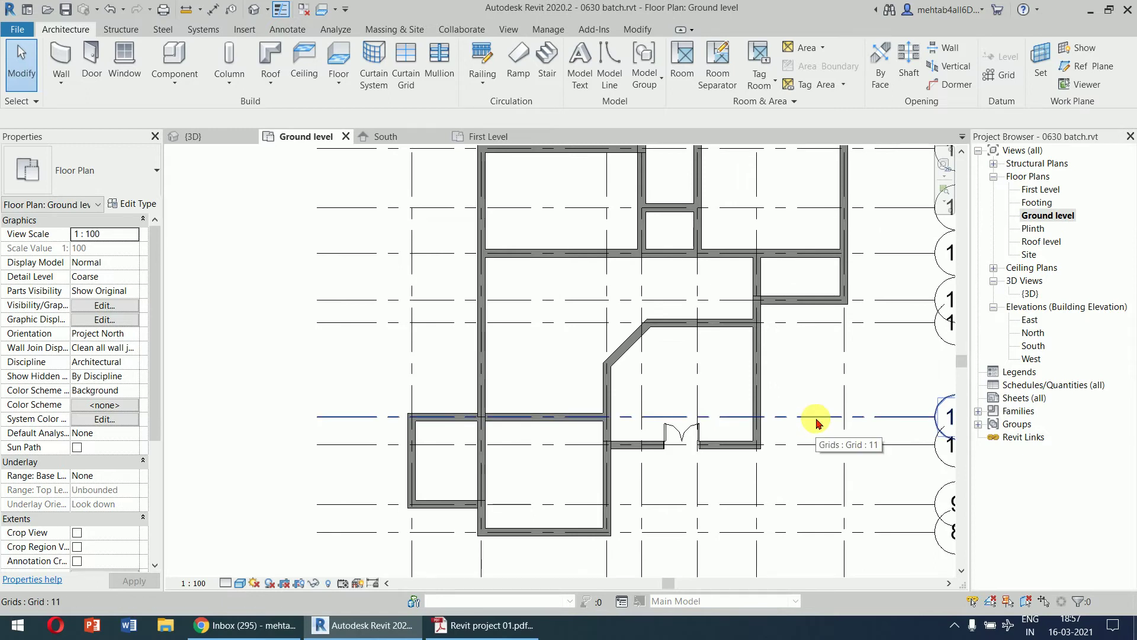
pyautogui.moveTo(794, 376); pyautogui.dragTo(735, 427, button='middle')
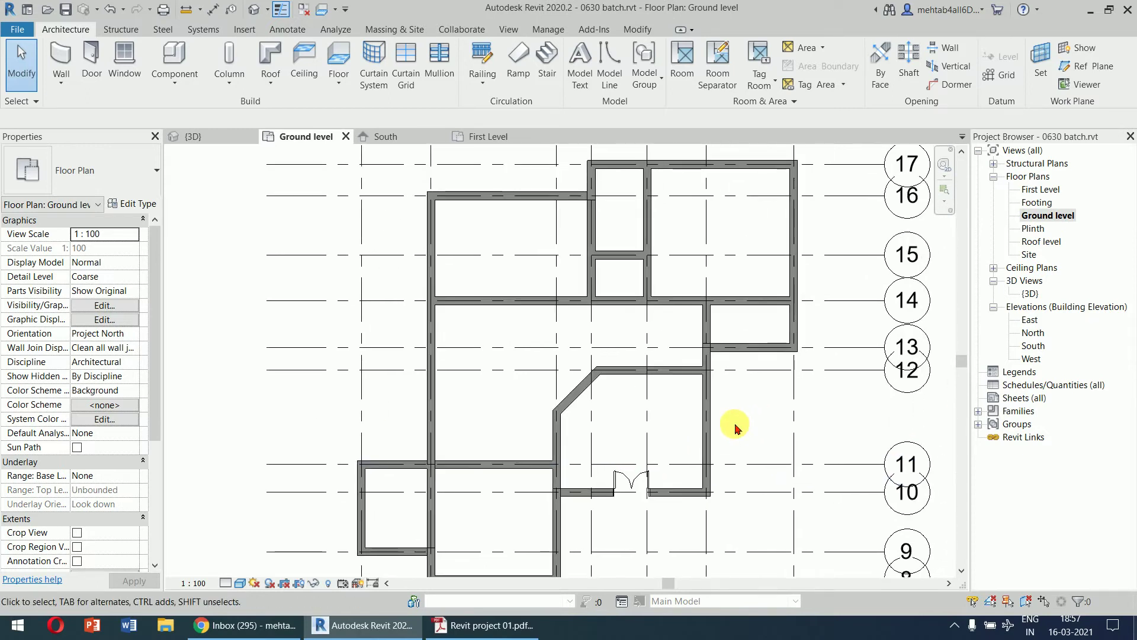
pyautogui.scroll(6, 637, 501)
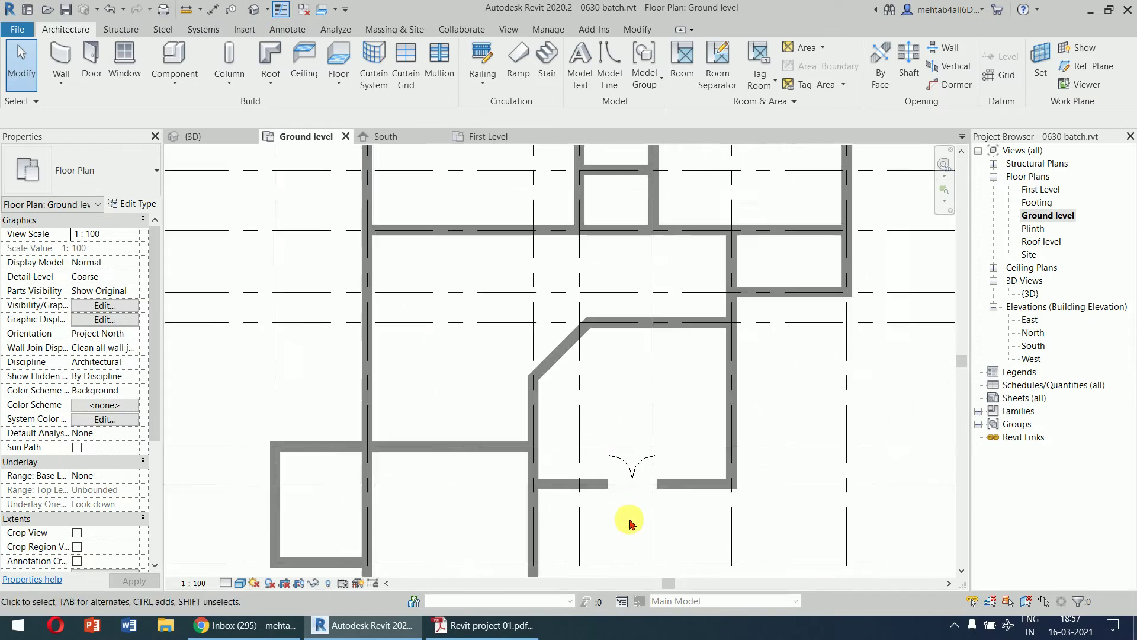
pyautogui.scroll(2, 649, 481)
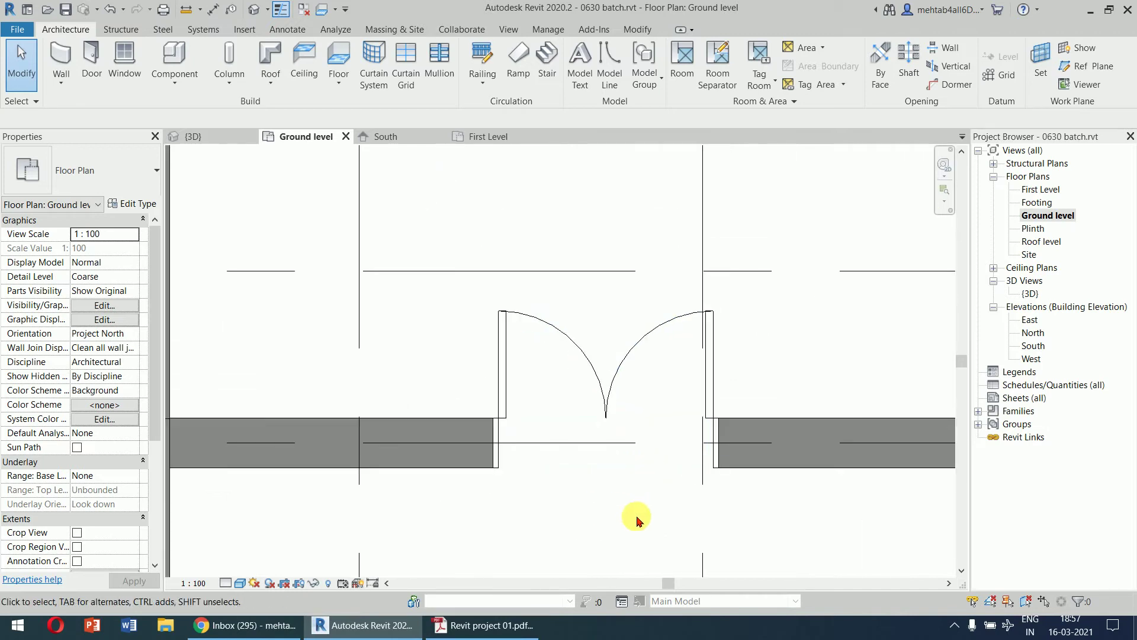
pyautogui.click(610, 400)
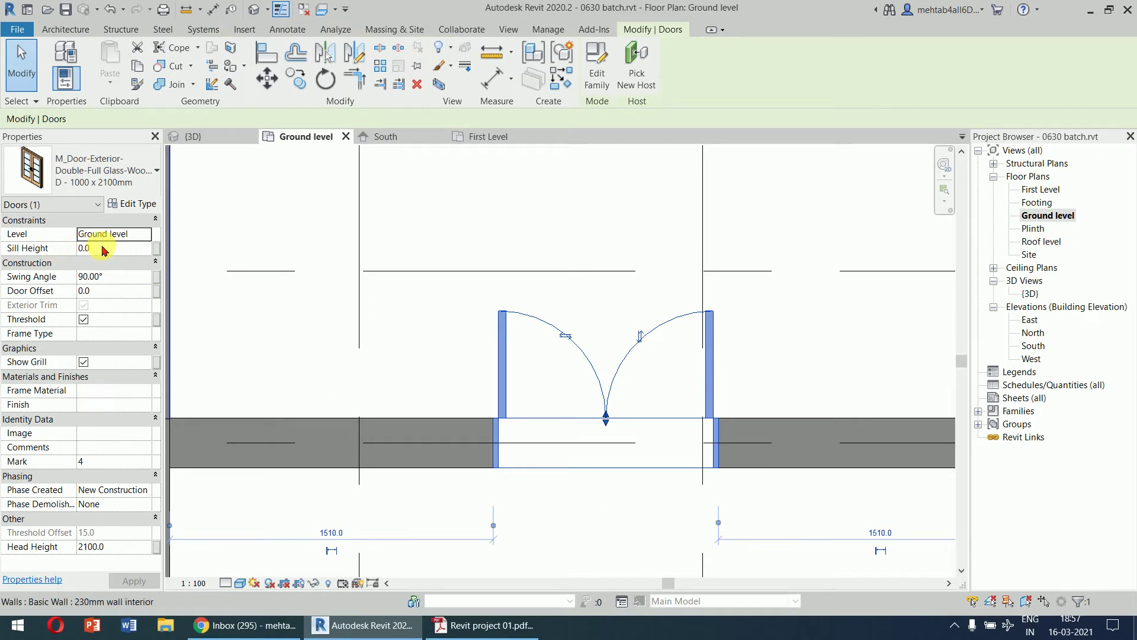
pyautogui.click(121, 283)
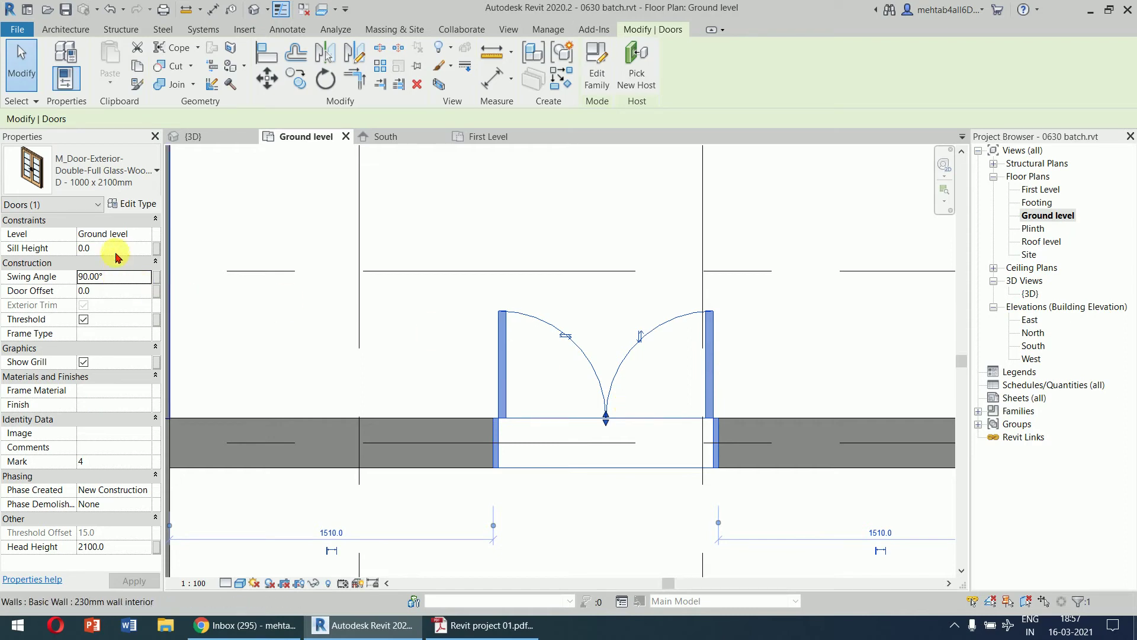
pyautogui.click(122, 283)
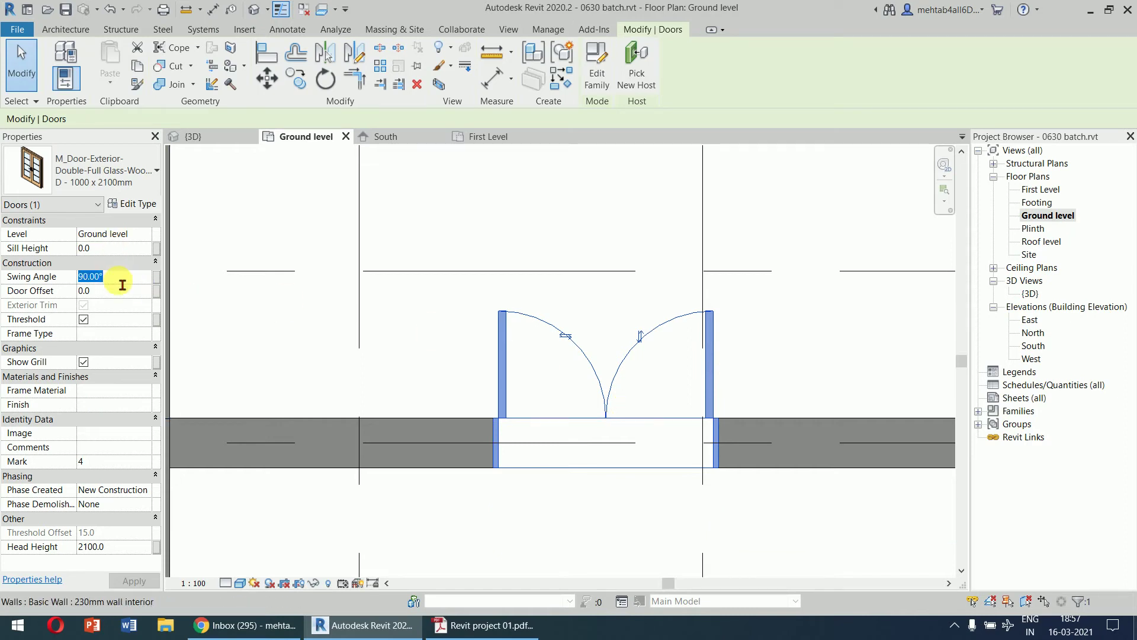
pyautogui.write('45')
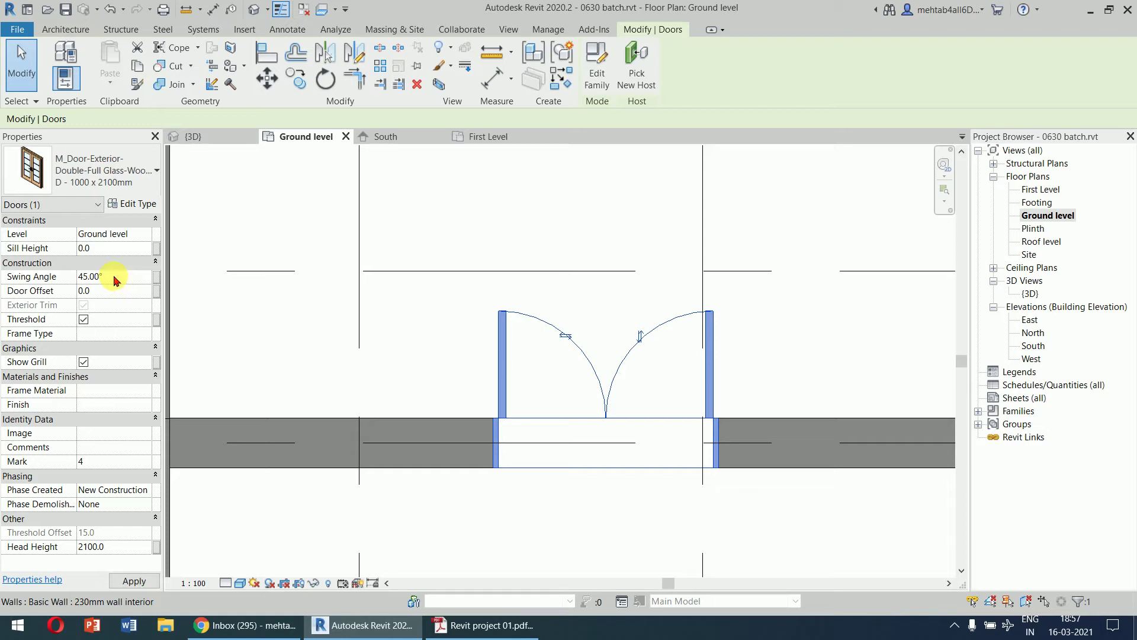
pyautogui.click(134, 580)
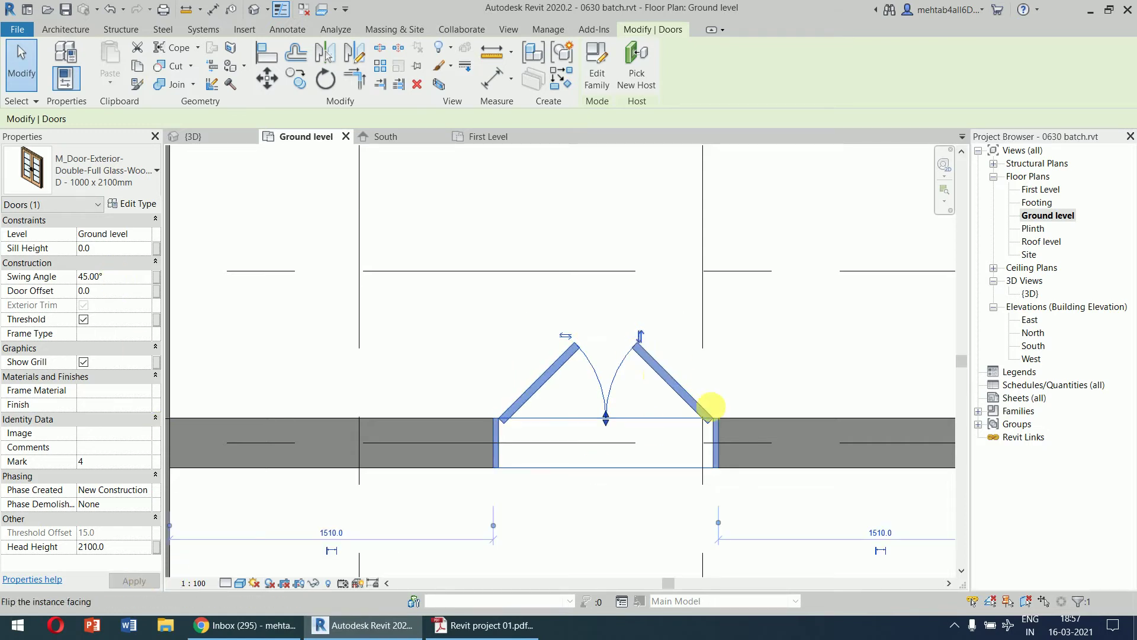
pyautogui.click(789, 333)
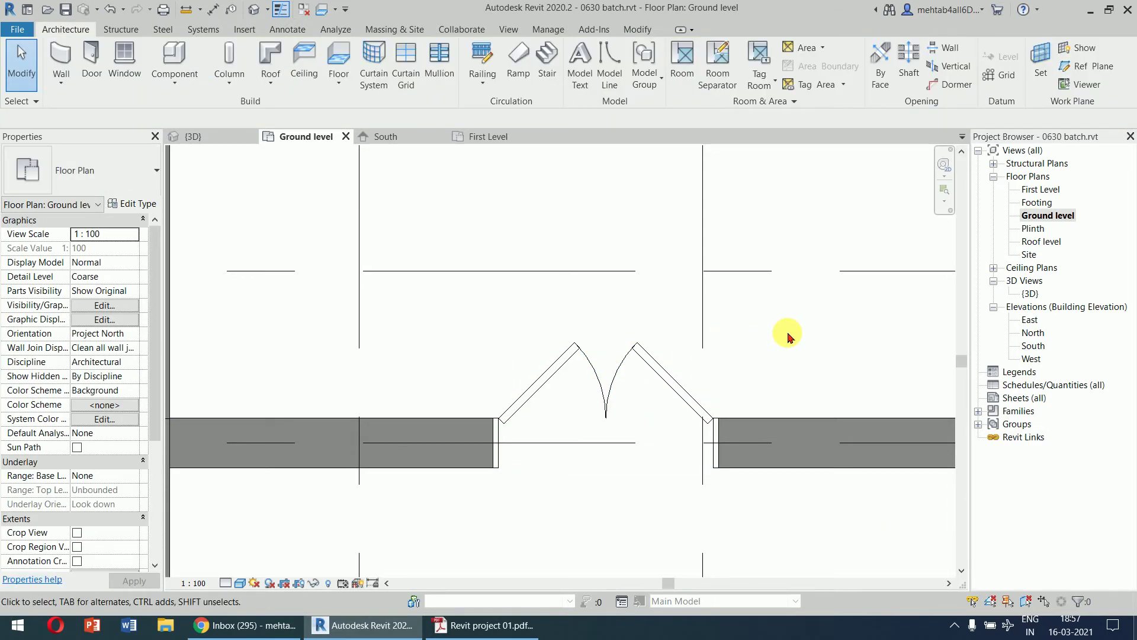
# - Try to change the Ground level double door's swing angle again
pyautogui.click(665, 374)
pyautogui.click(134, 279)
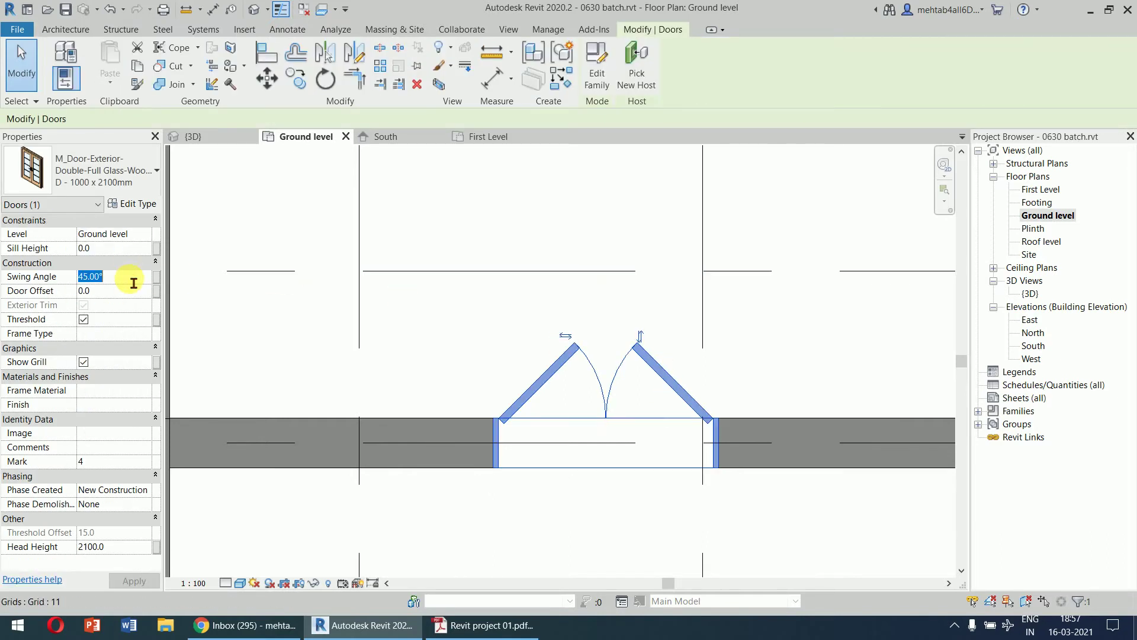
pyautogui.write('9')
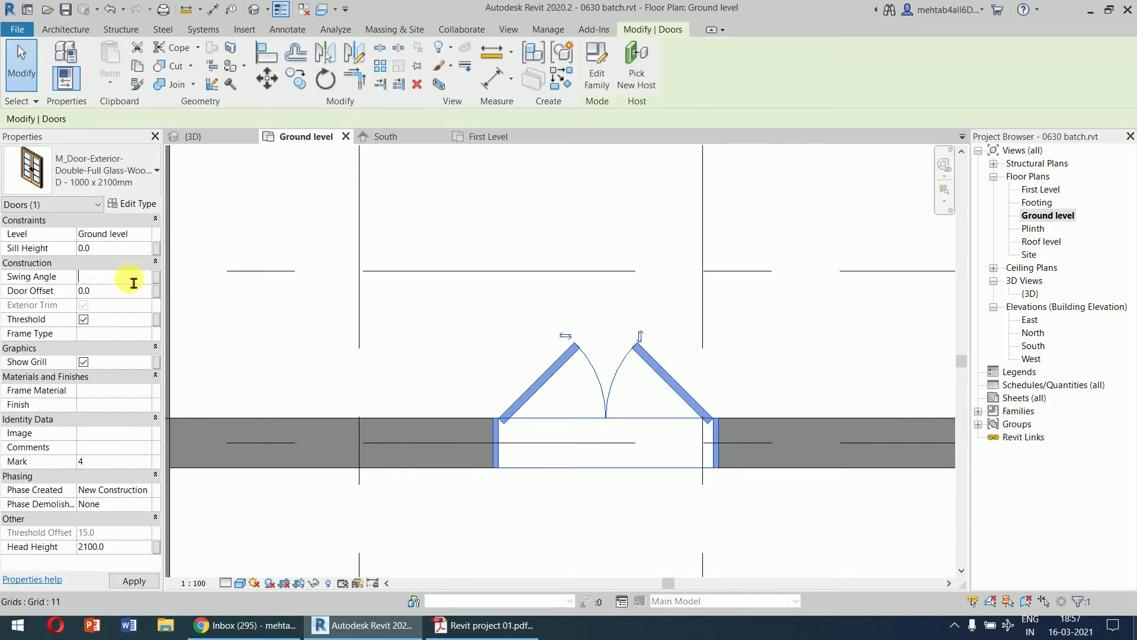
pyautogui.click(531, 324)
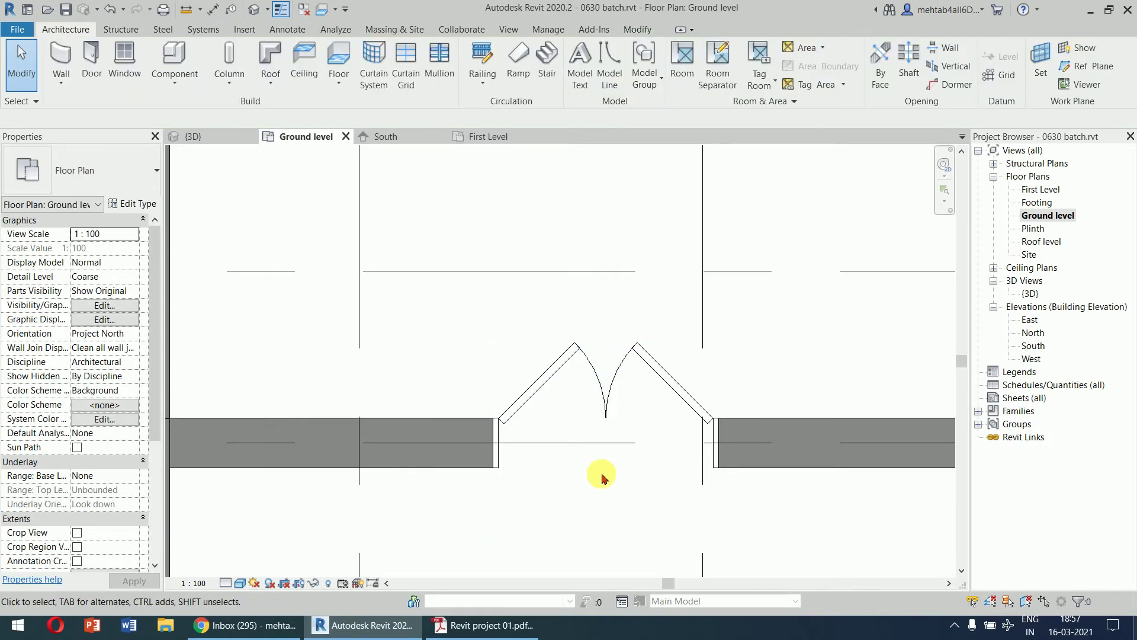
# - Check the double doors in the South elevation, and set the Ground level double door's swing angle to 90° in plan
pyautogui.click(408, 136)
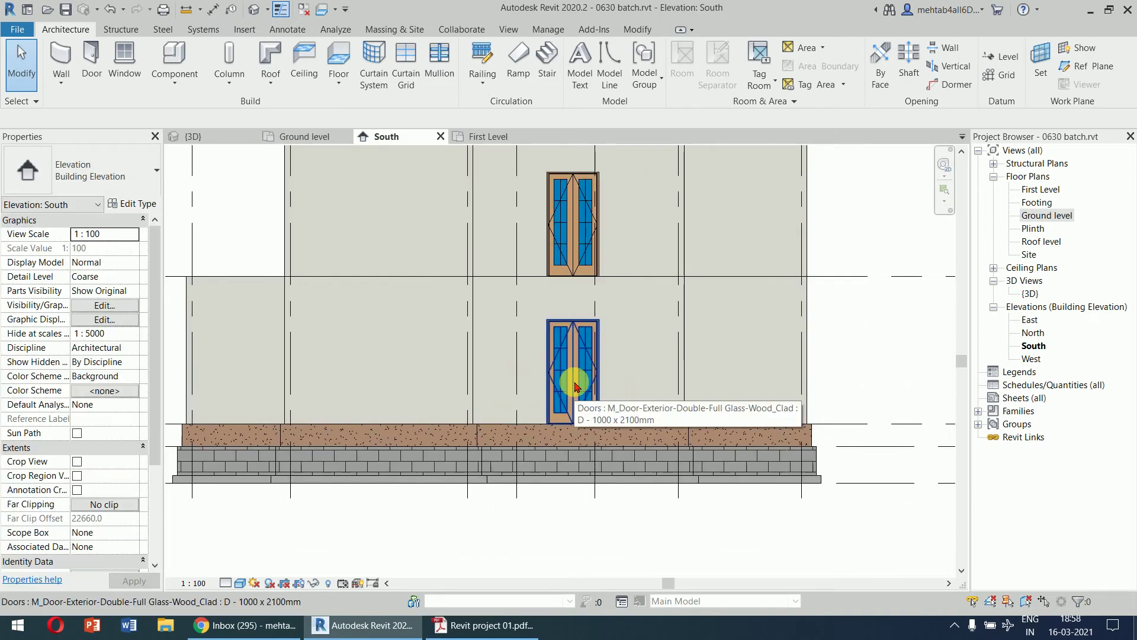
pyautogui.doubleClick(1048, 216)
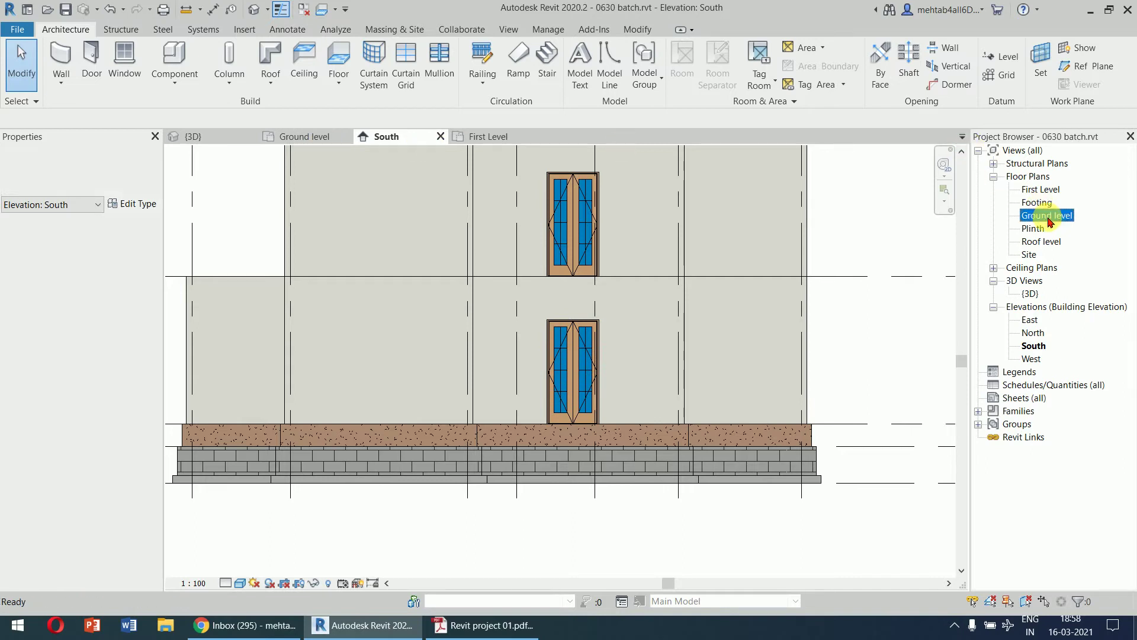
pyautogui.click(599, 381)
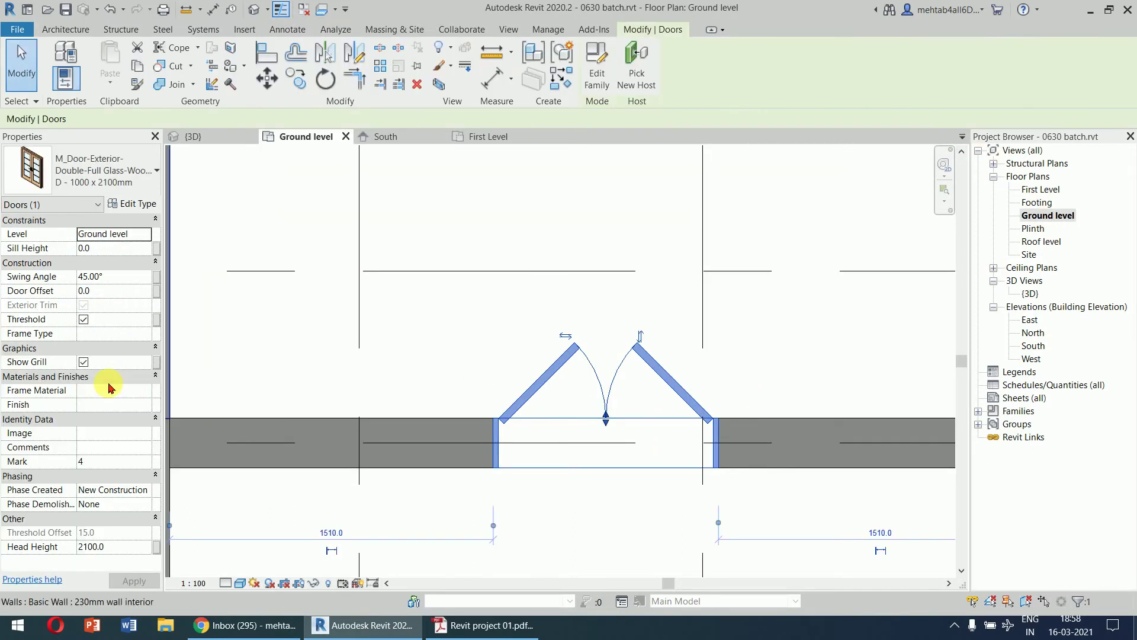
pyautogui.click(117, 279)
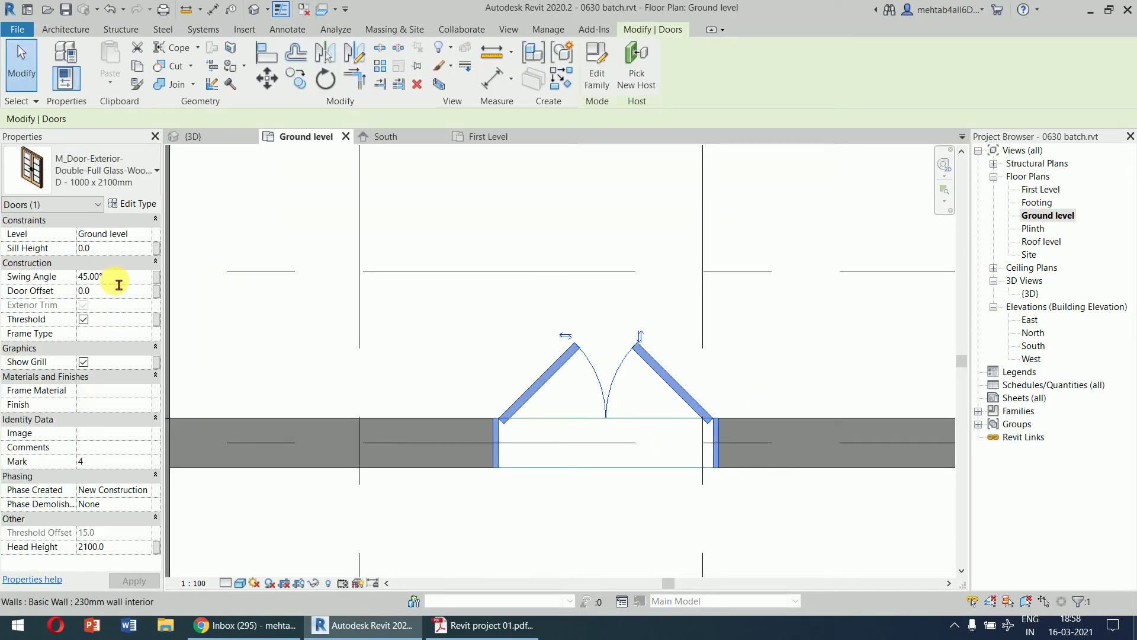
pyautogui.press('BackSpace')
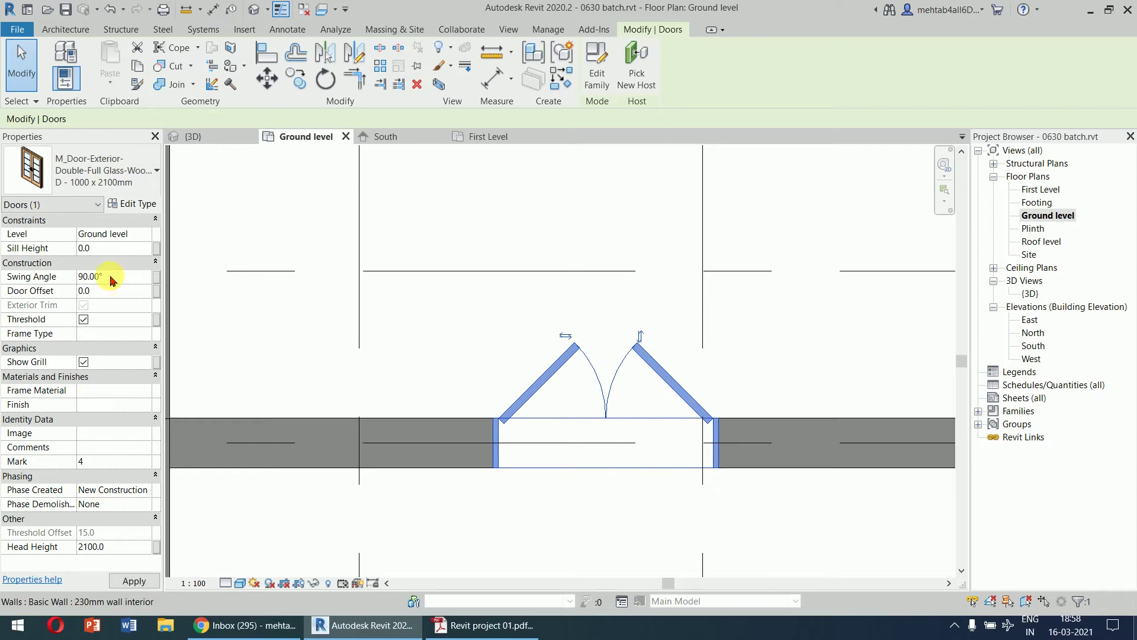
pyautogui.click(452, 353)
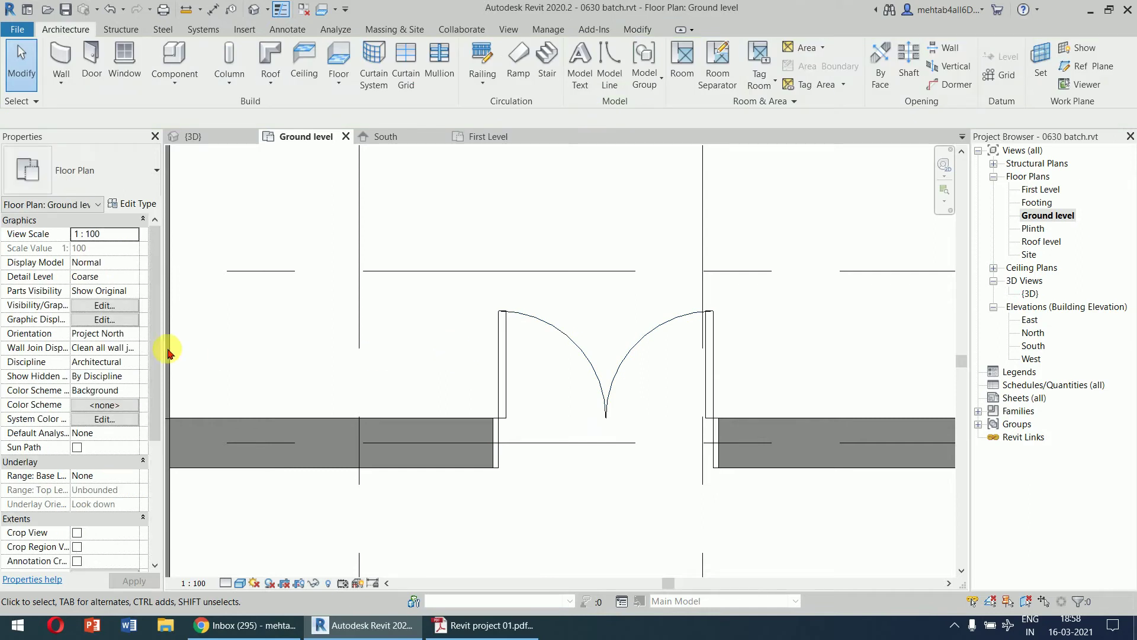
# - Look up the D1 door's size and family in the Joinery Details table of Revit project 01.pdf in Adobe Reader
pyautogui.scroll(-8, 655, 379)
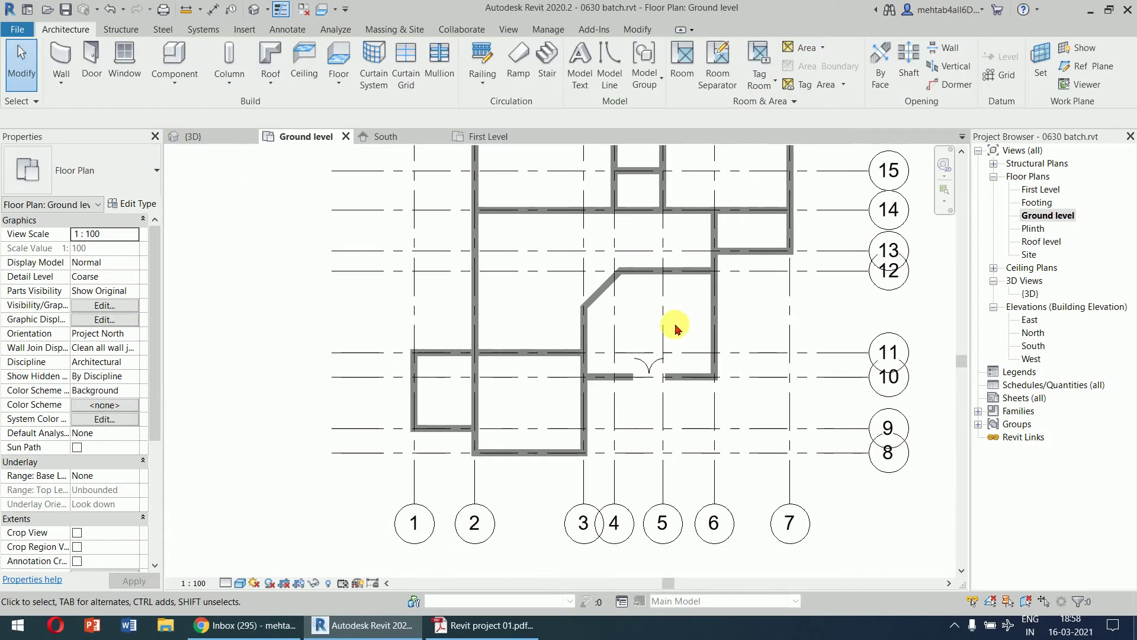
pyautogui.moveTo(677, 327); pyautogui.dragTo(681, 432, button='middle')
pyautogui.click(513, 628)
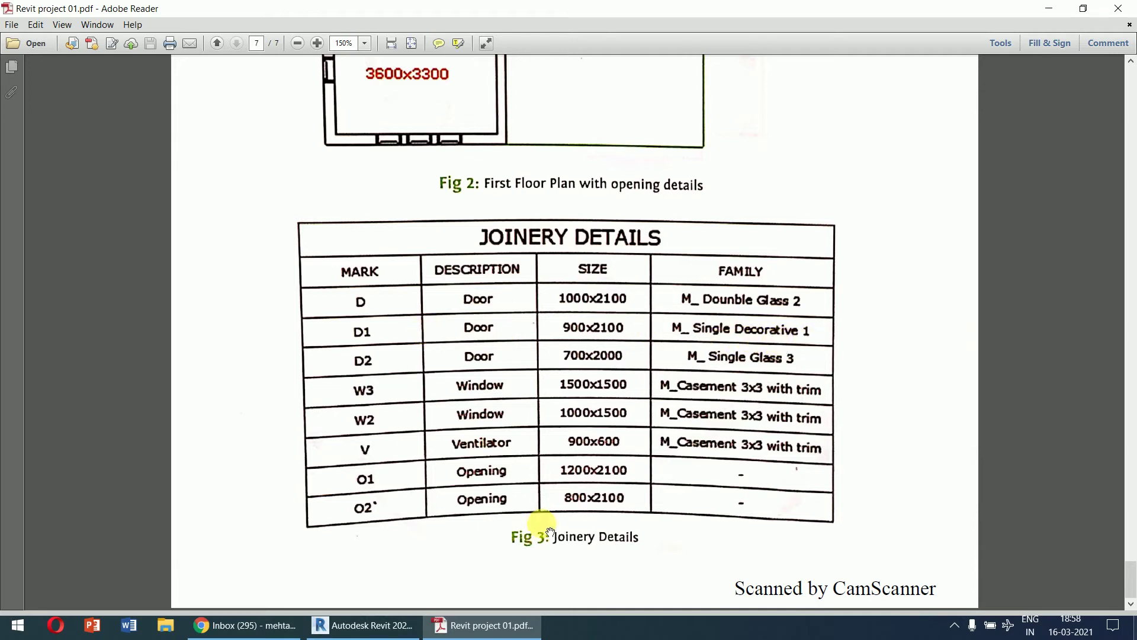
pyautogui.click(388, 625)
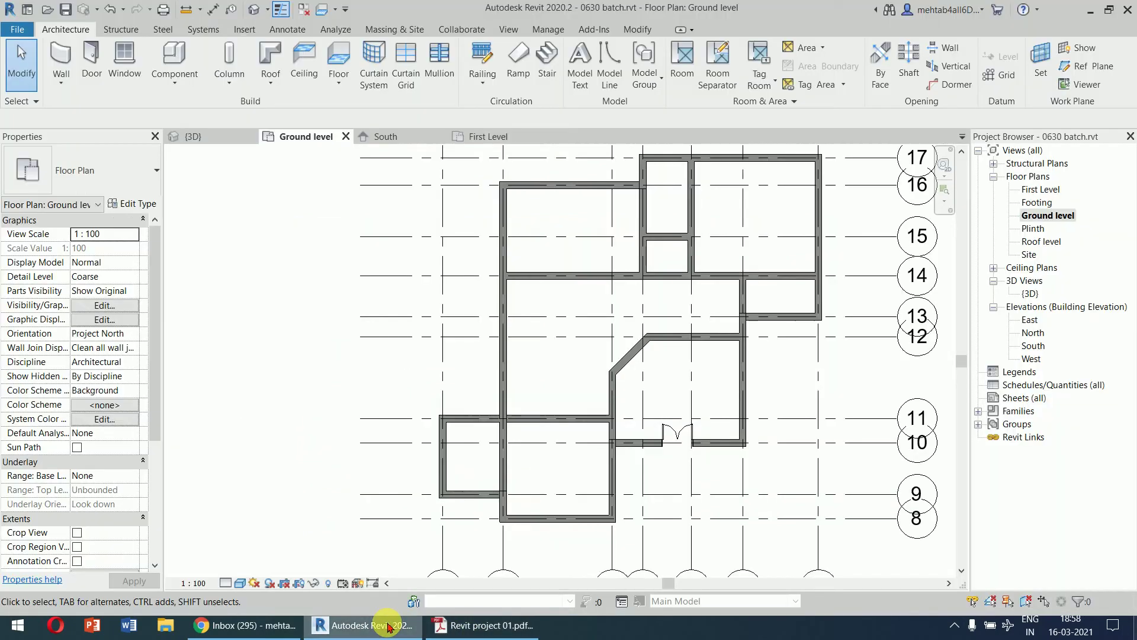
# - In Revit, start placing a door, compare the Residential interior single-door families and open M_Door-Interior-Single-6_Panel-Wood.rfa for loading
pyautogui.click(92, 59)
pyautogui.click(611, 74)
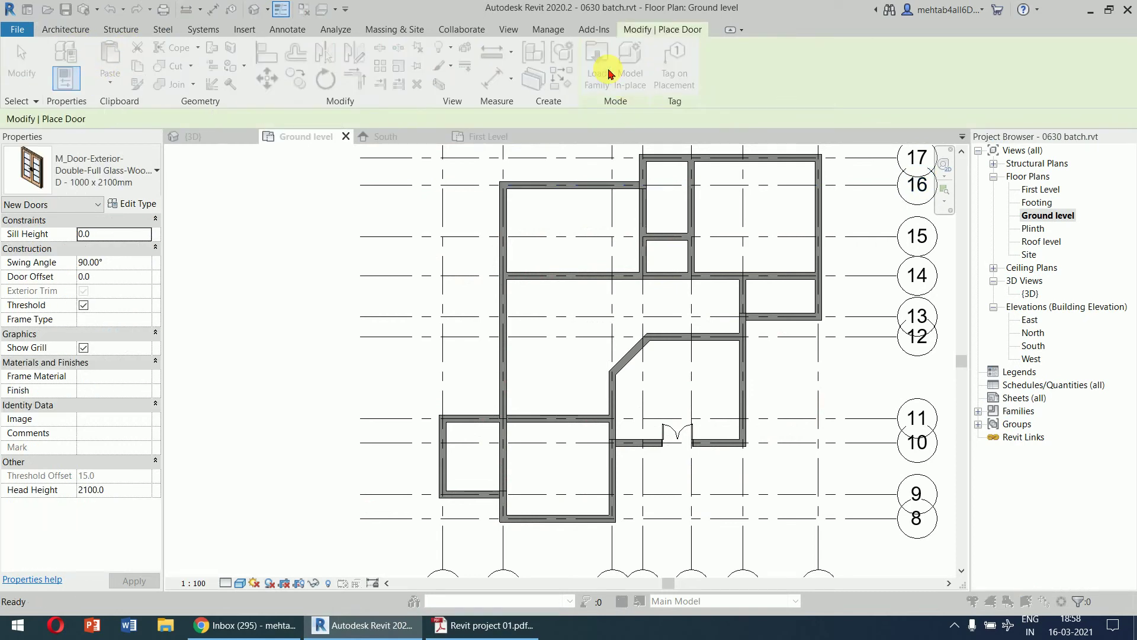
pyautogui.click(388, 228)
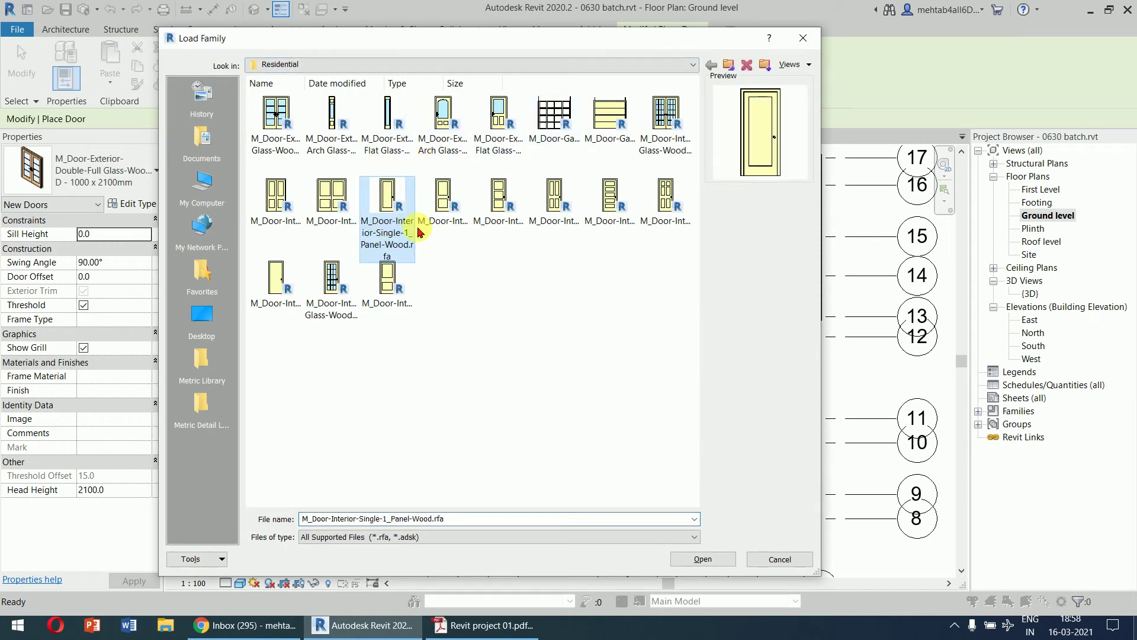
pyautogui.click(438, 220)
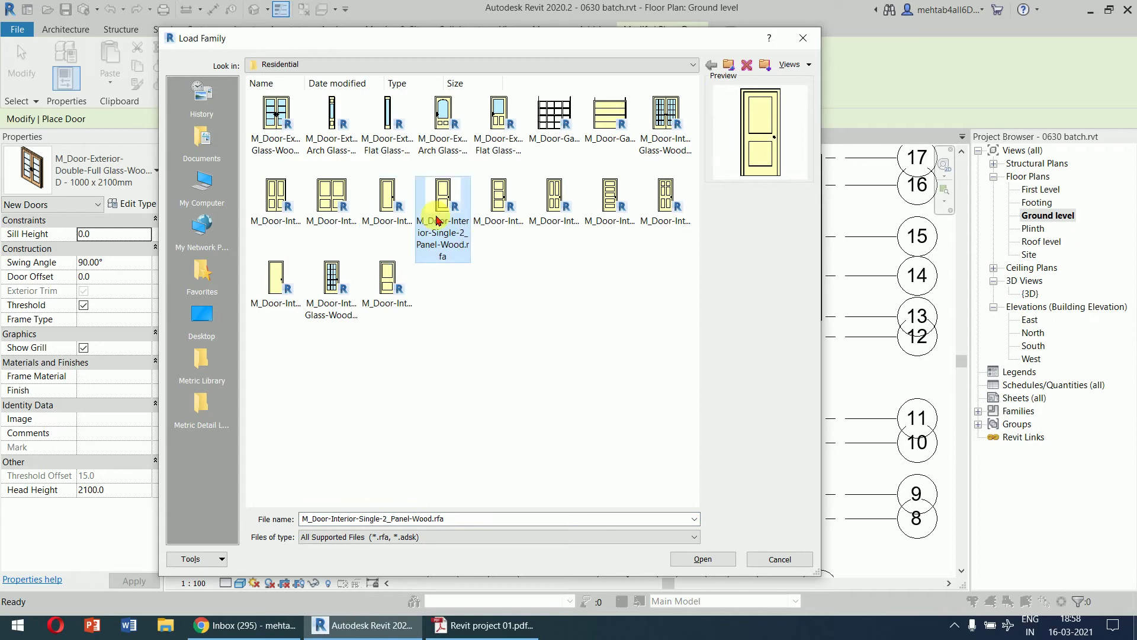
pyautogui.click(499, 220)
pyautogui.click(559, 225)
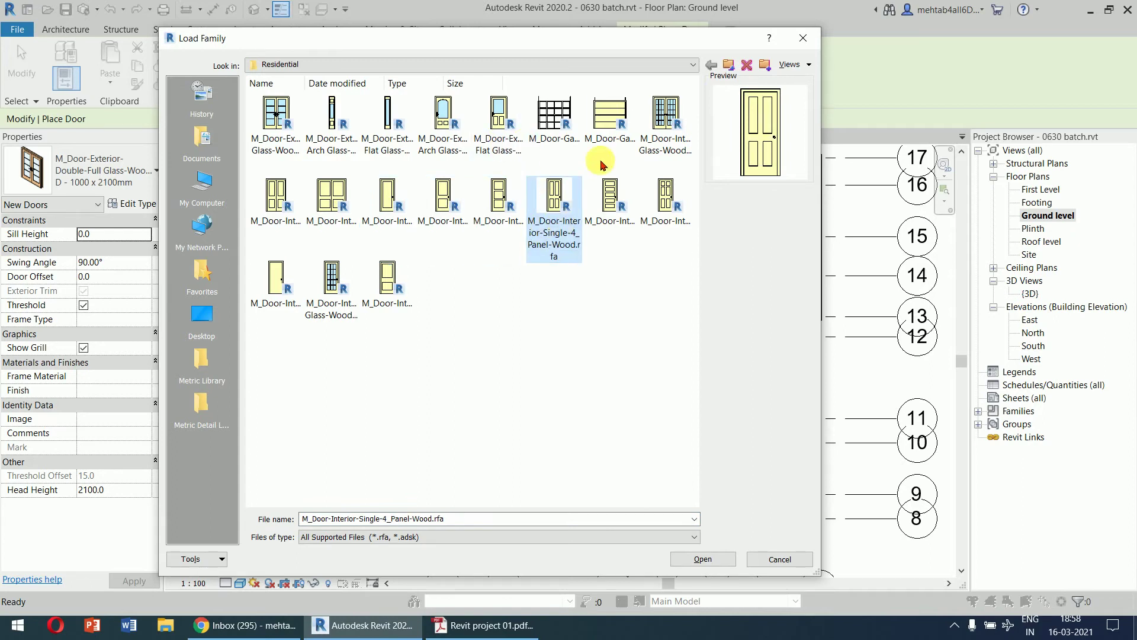
pyautogui.click(666, 208)
pyautogui.click(612, 236)
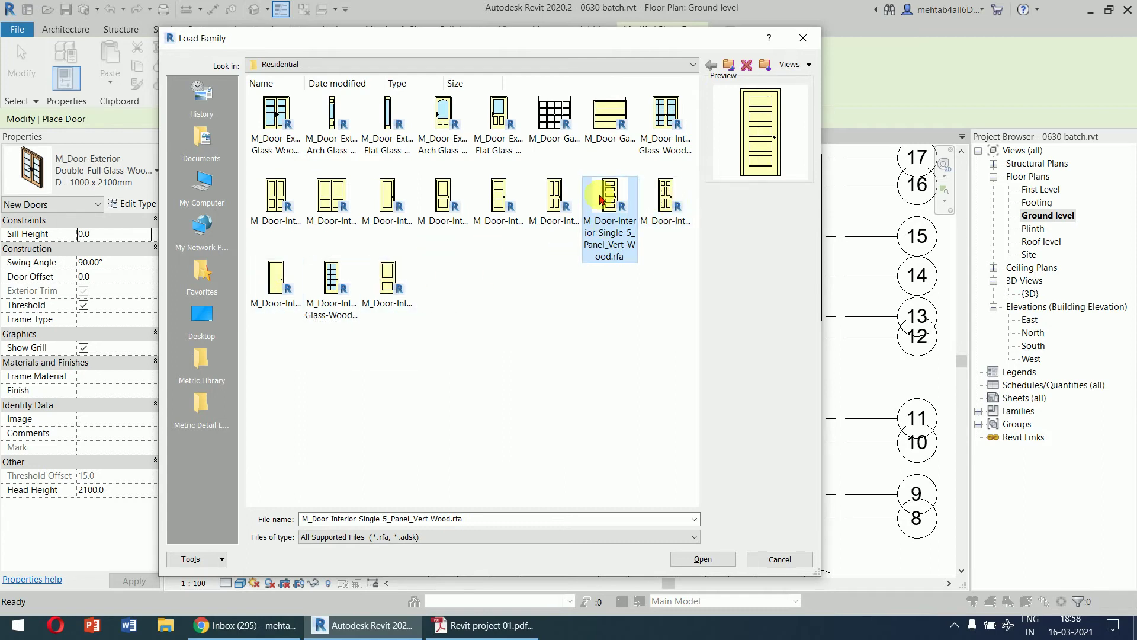
pyautogui.click(661, 207)
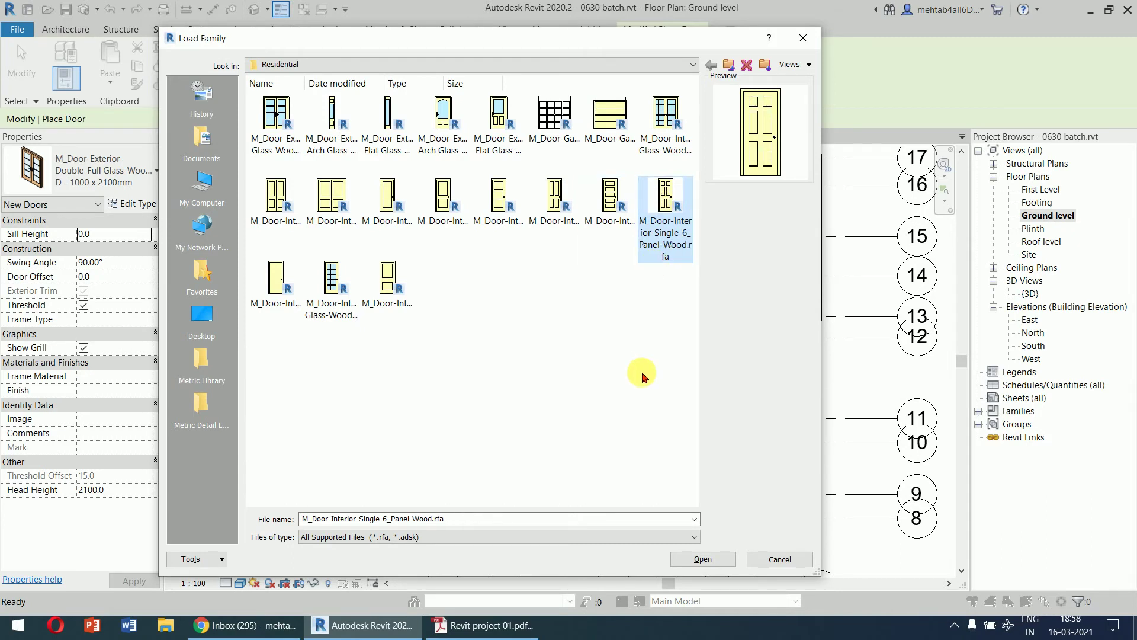
pyautogui.click(699, 559)
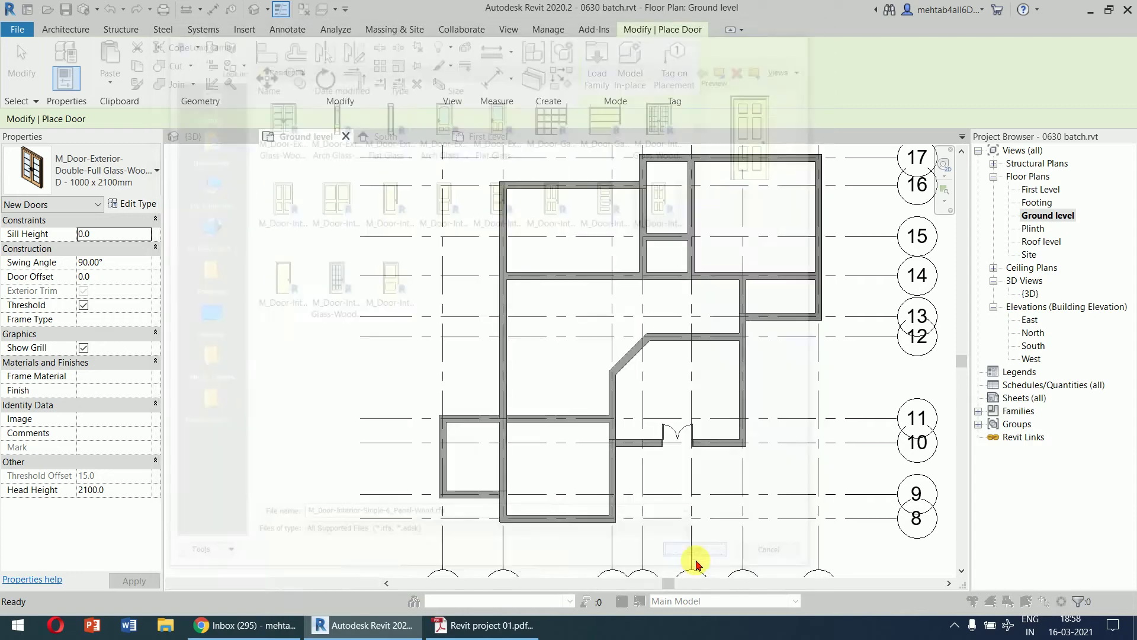
# - Recheck the D1 size in the PDF's Joinery Details and load the six-panel door family's 900 x 2000mm type in Revit
pyautogui.click(486, 631)
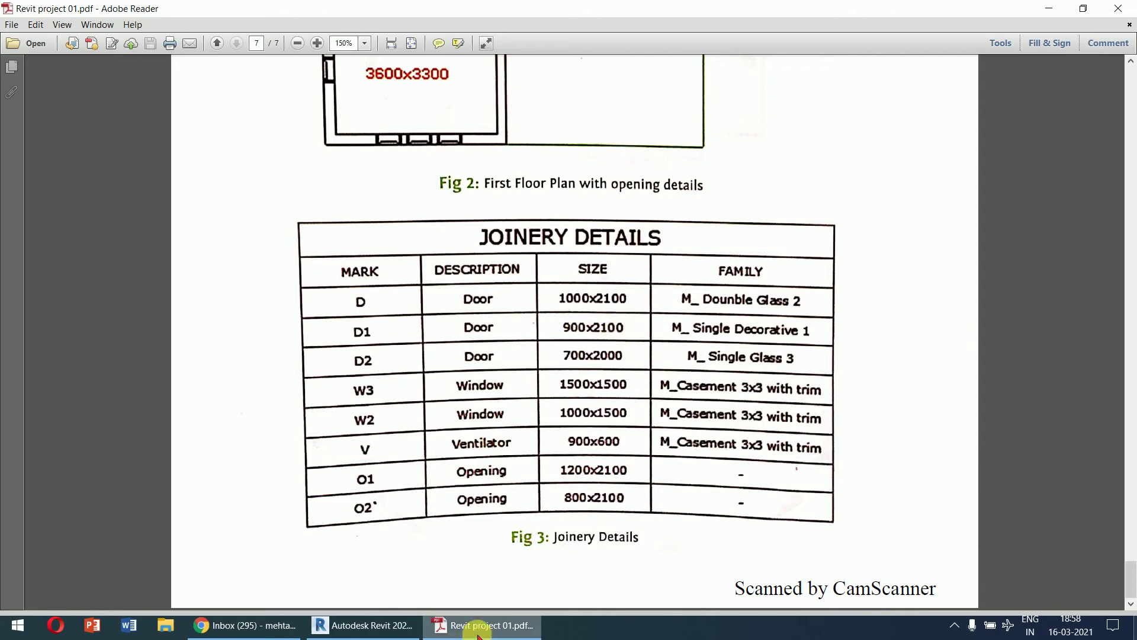
pyautogui.click(368, 627)
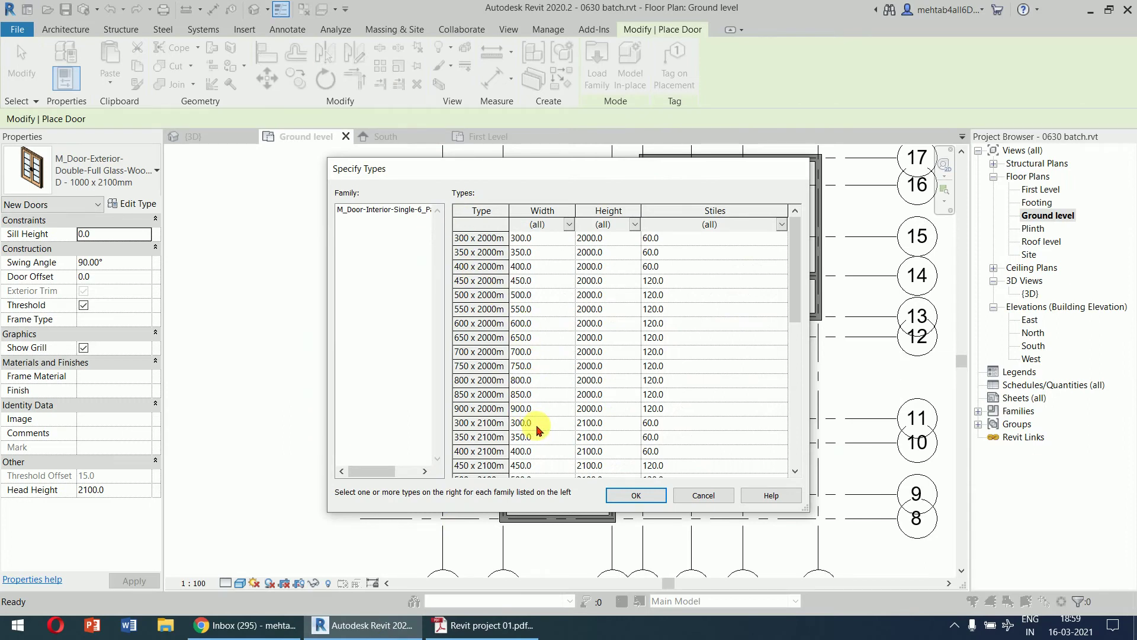
pyautogui.click(483, 409)
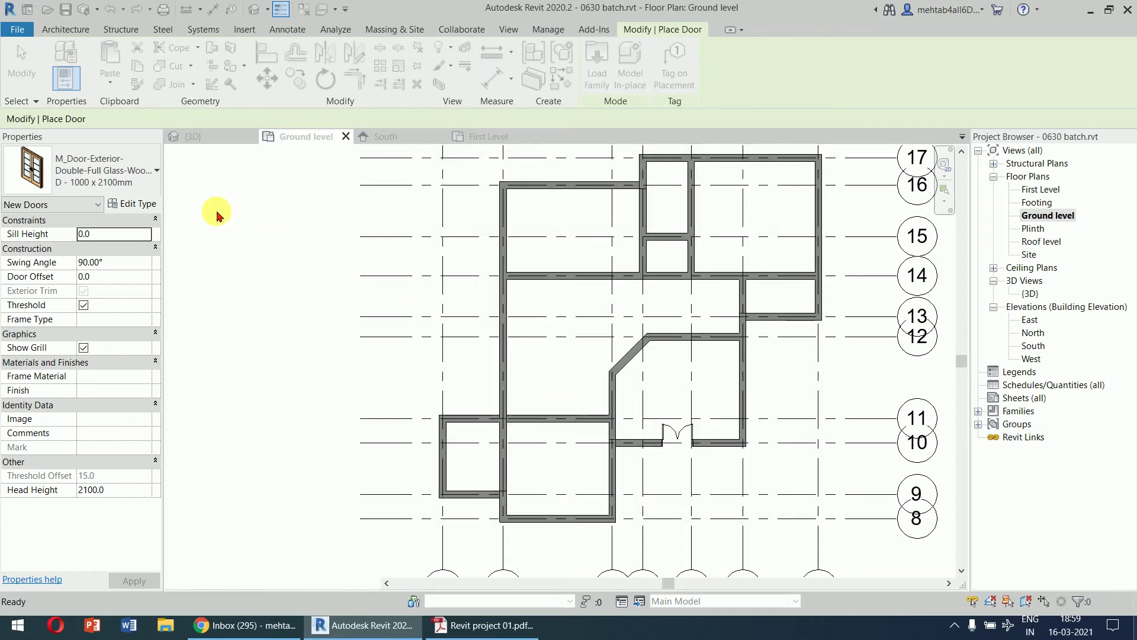
# - Duplicate the 900 x 2000mm door type as D1 - 900 x 2100mm and set its height to 2100
pyautogui.click(135, 203)
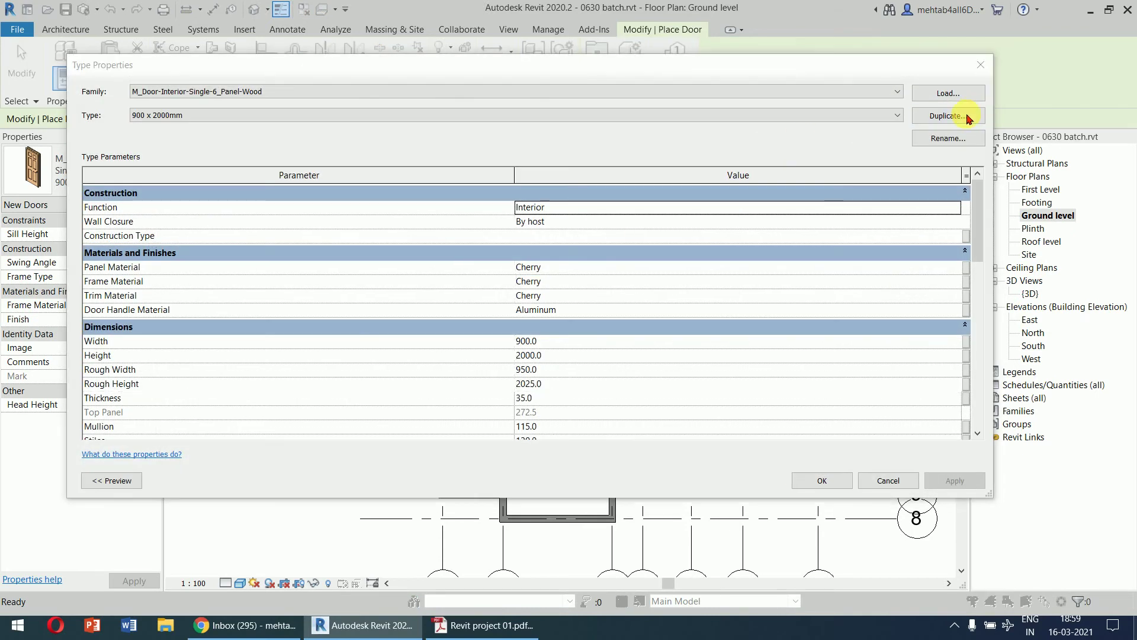
pyautogui.click(949, 115)
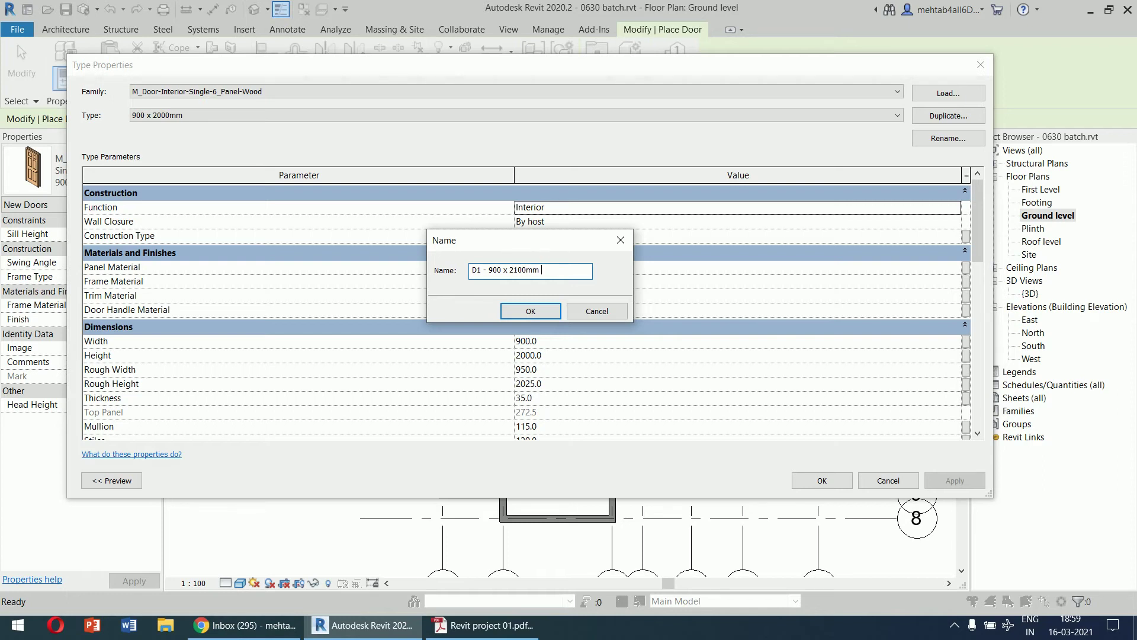
pyautogui.click(518, 312)
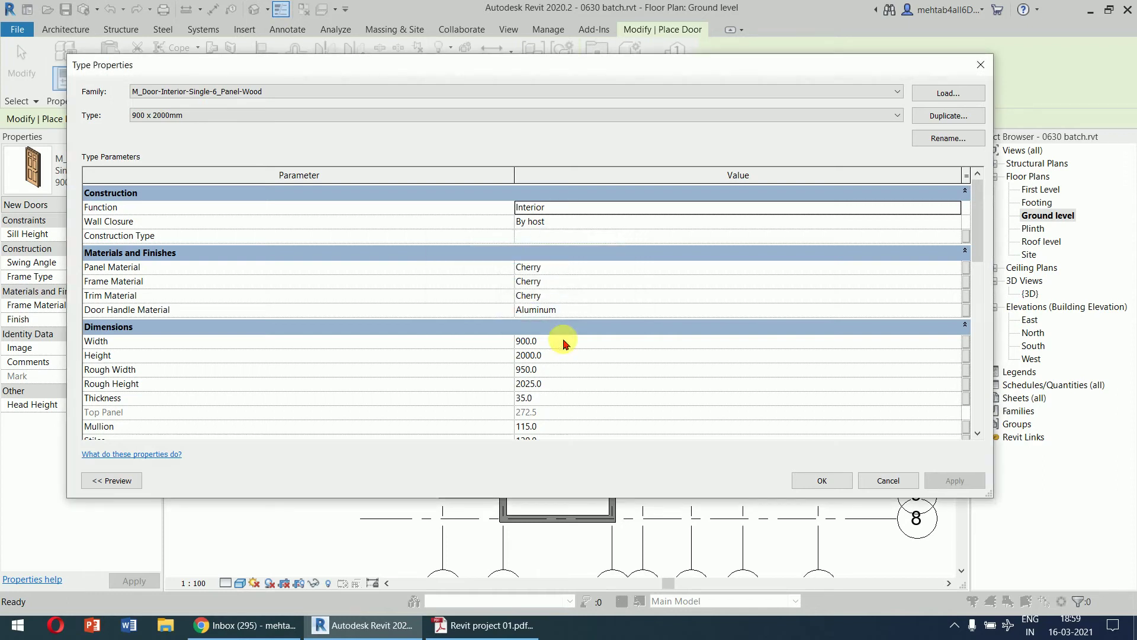
pyautogui.click(617, 357)
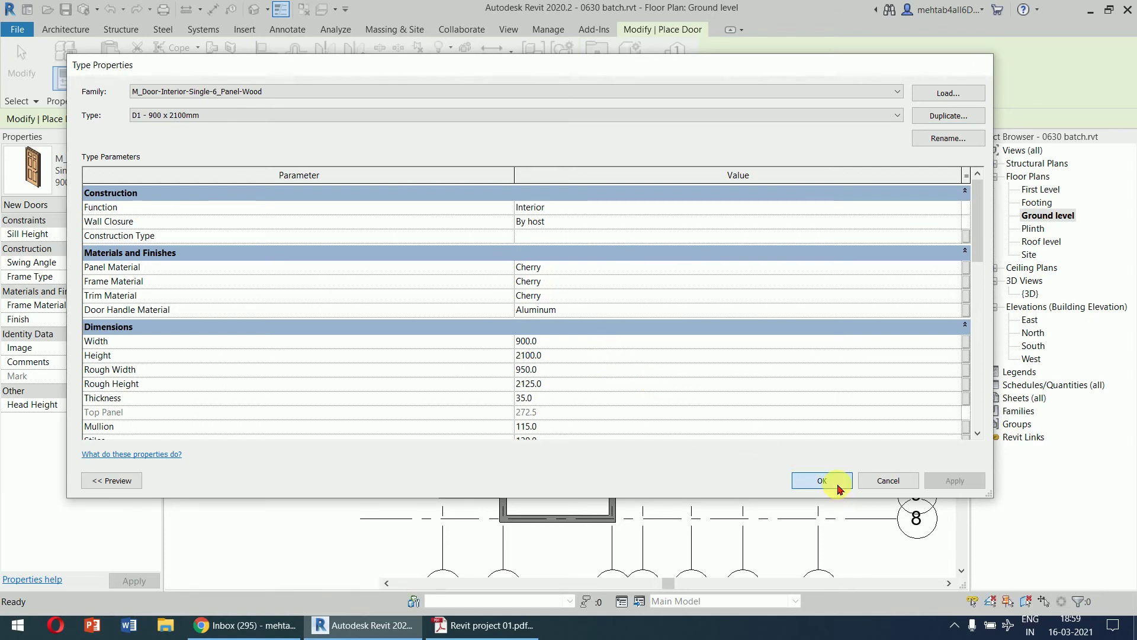
pyautogui.click(838, 485)
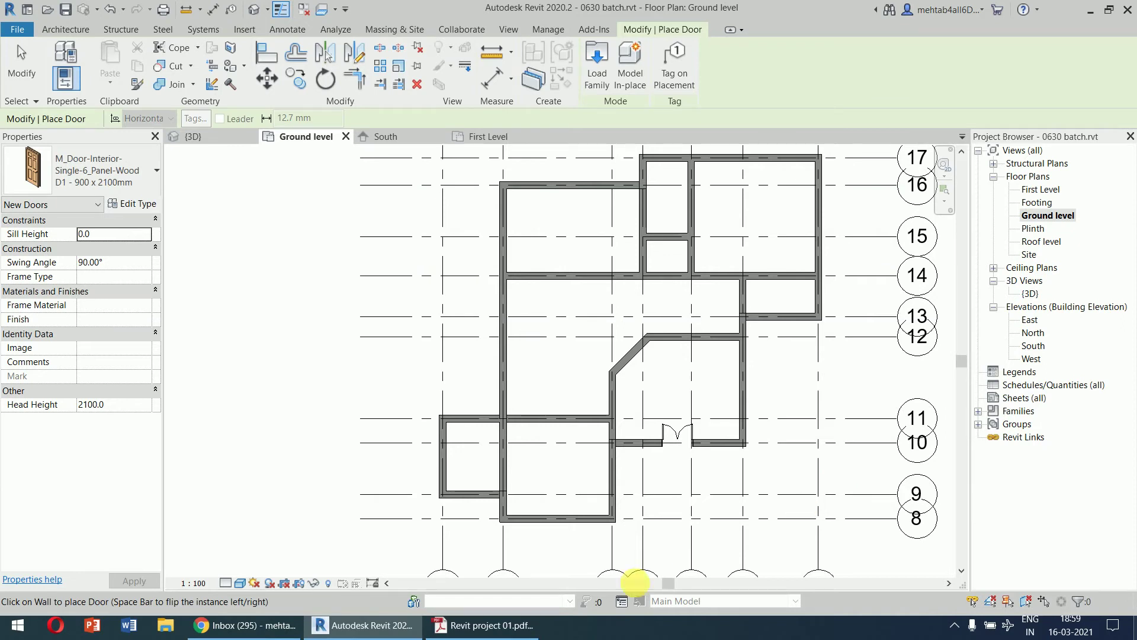
# - Examine the D1 door positions and swing directions in the PDF's Fig 1 Plan with Opening Details
pyautogui.click(508, 625)
pyautogui.scroll(10, 644, 222)
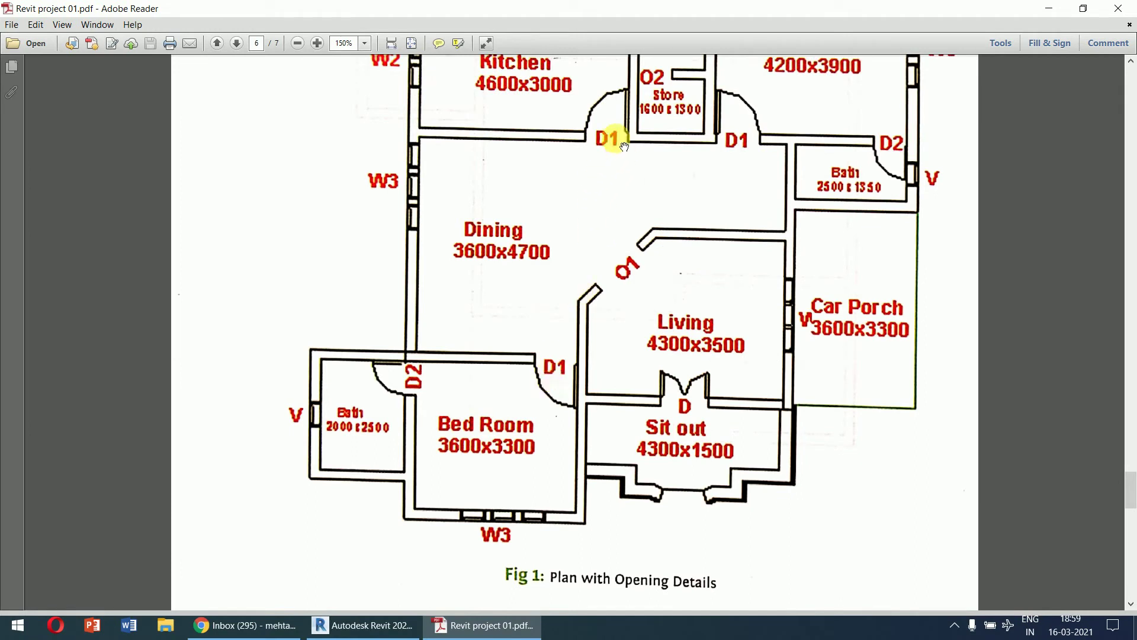
pyautogui.scroll(3, 778, 142)
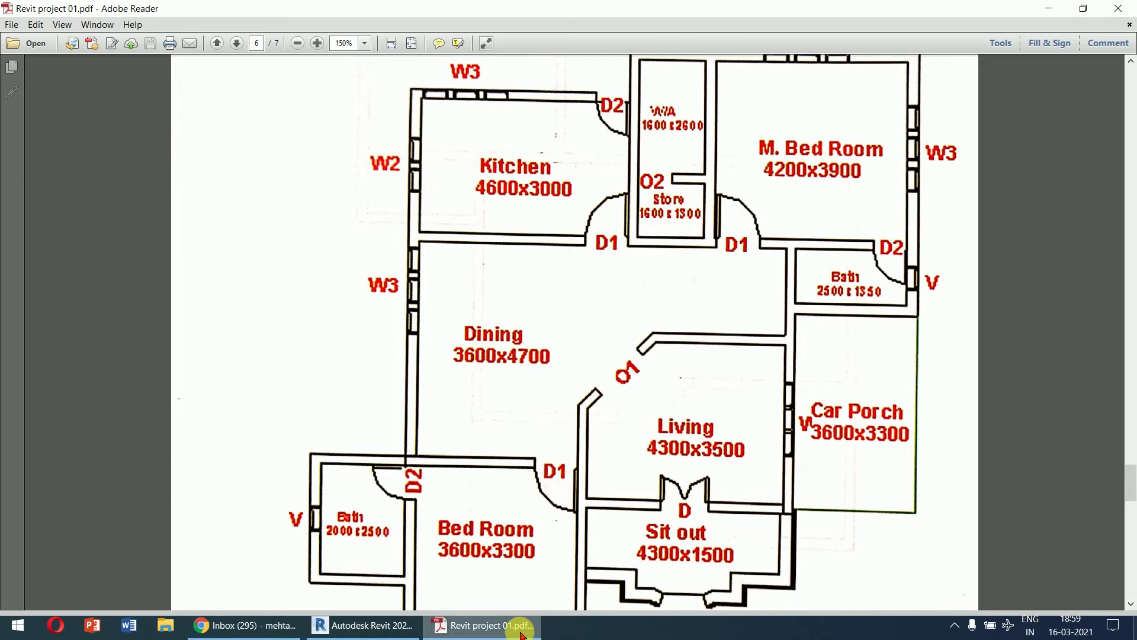
pyautogui.click(363, 626)
# - Place a D1 door in the Bed Room's grid 11 wall, flush against the grid 3 wall, hinged there and opening into the room
pyautogui.scroll(4, 589, 439)
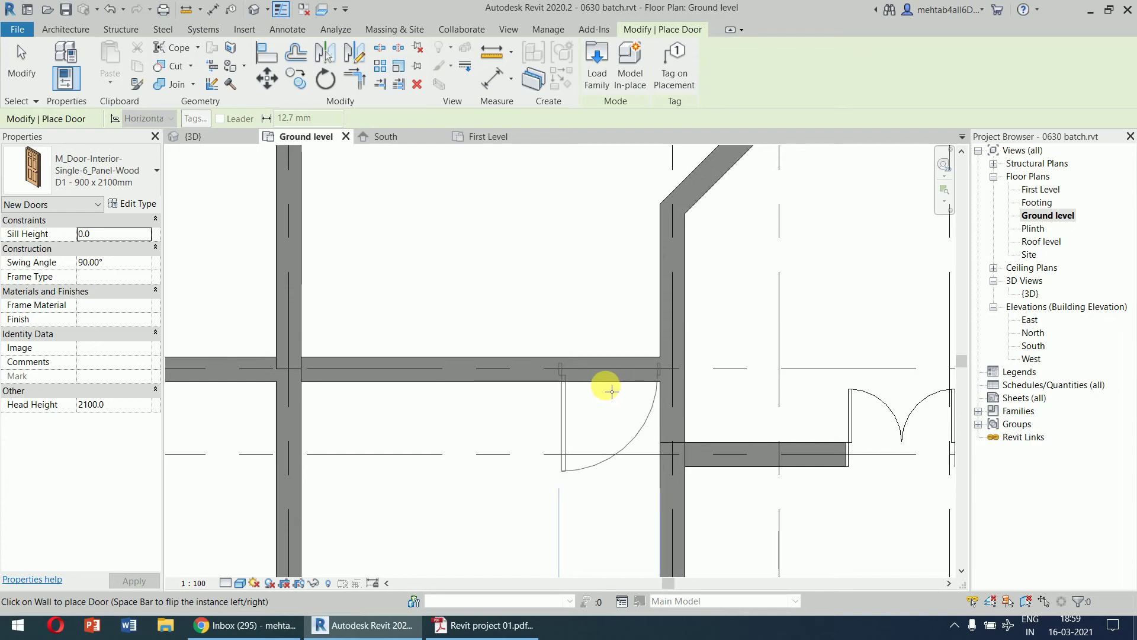
pyautogui.press('space')
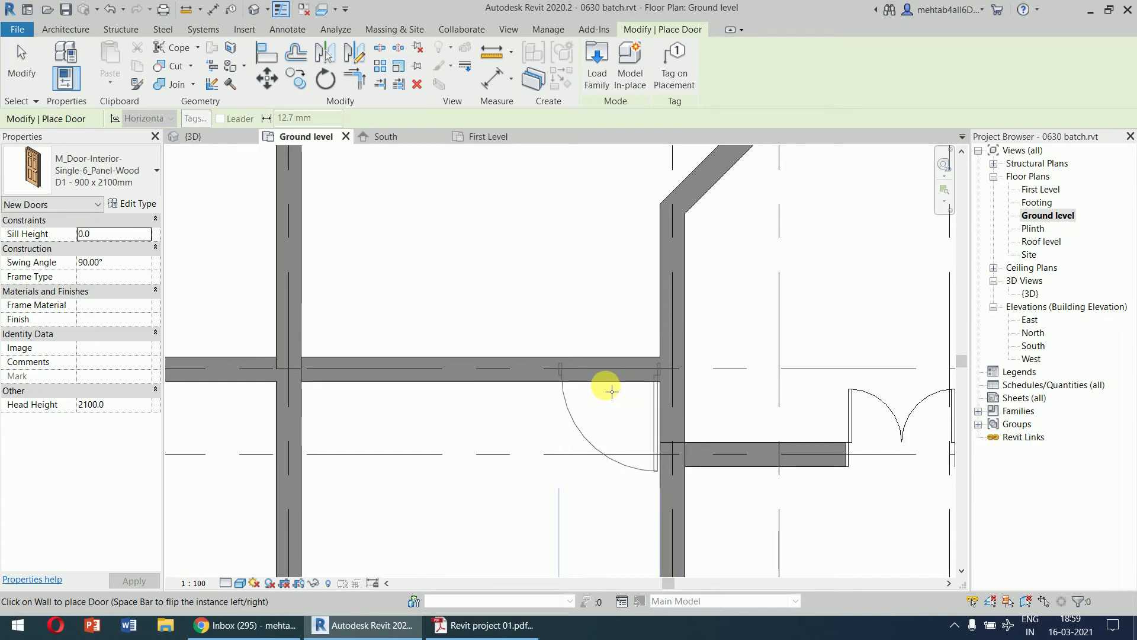
pyautogui.click(612, 390)
pyautogui.scroll(-3, 614, 394)
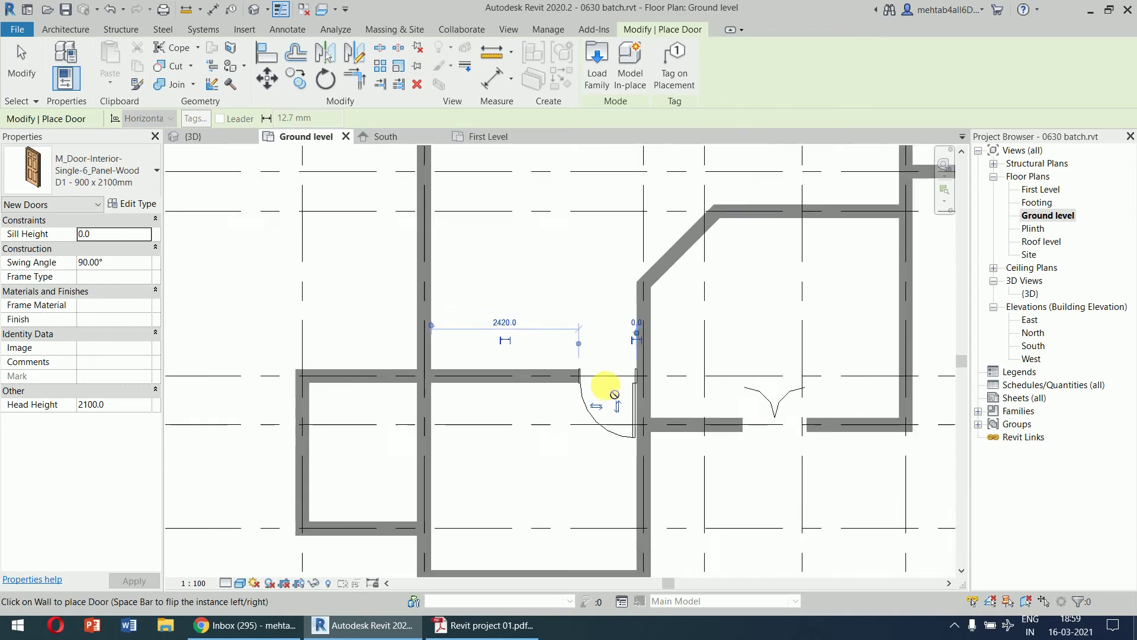
# - Place a D1 door in the Kitchen's grid 14 wall, flush against the Store's grid 4 wall, hinged there and opening into the Kitchen
pyautogui.moveTo(610, 254); pyautogui.dragTo(508, 475, button='middle')
pyautogui.scroll(3, 536, 424)
pyautogui.scroll(1, 536, 424)
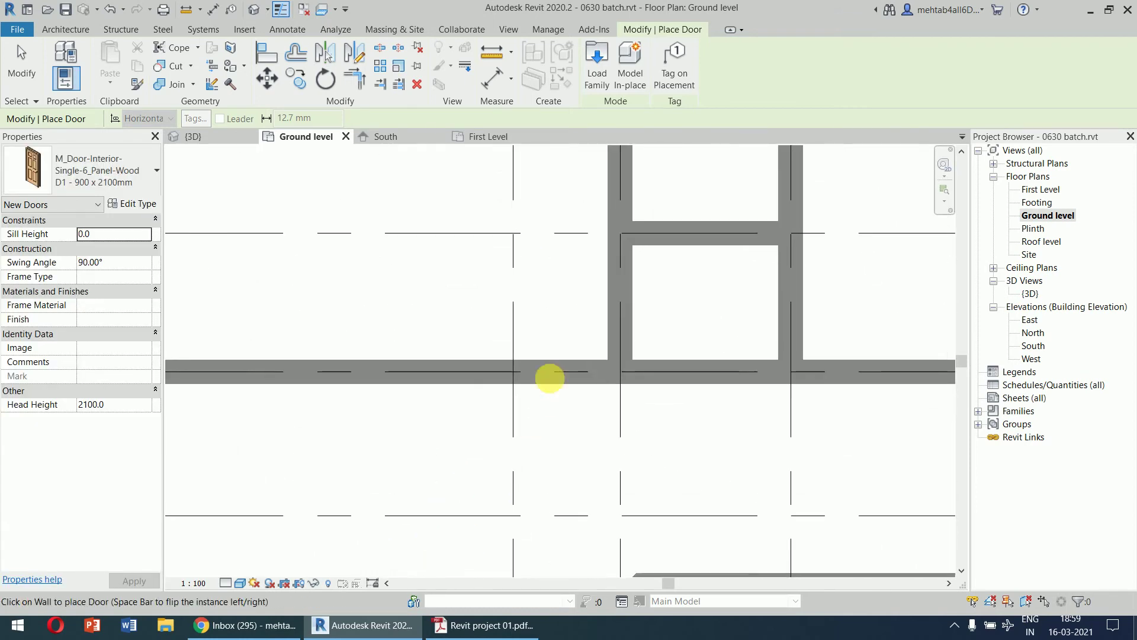
pyautogui.press('space')
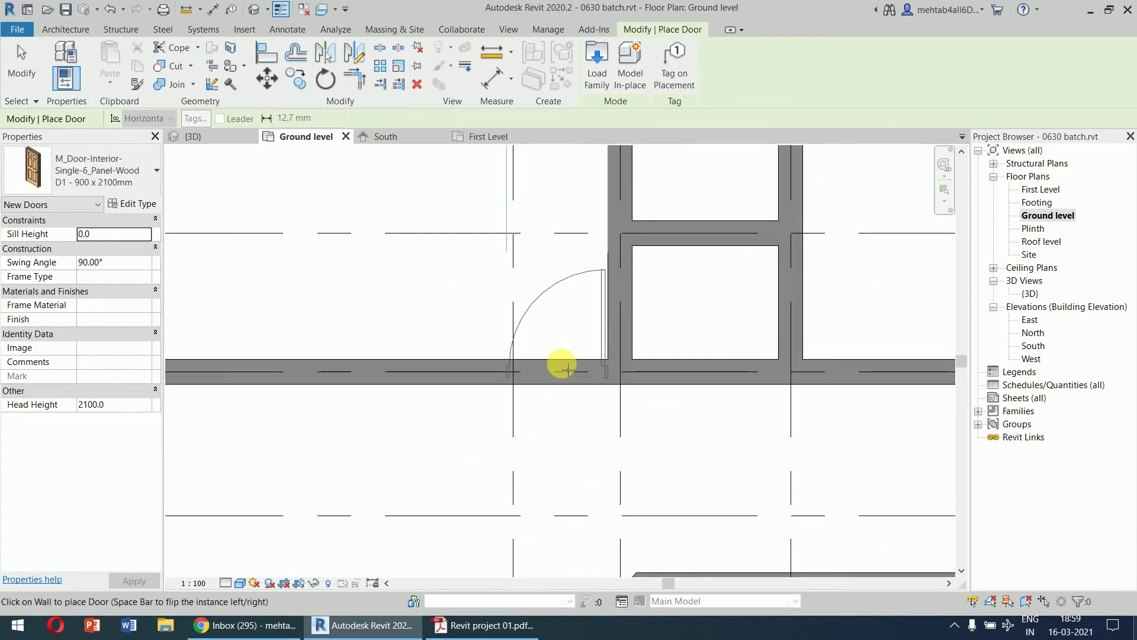
pyautogui.click(567, 370)
# - Place a D1 door in the M. Bed Room's grid 14 wall beside the Store, hinged at grid 5 and opening inward, and end door placement
pyautogui.moveTo(812, 451); pyautogui.dragTo(543, 462, button='middle')
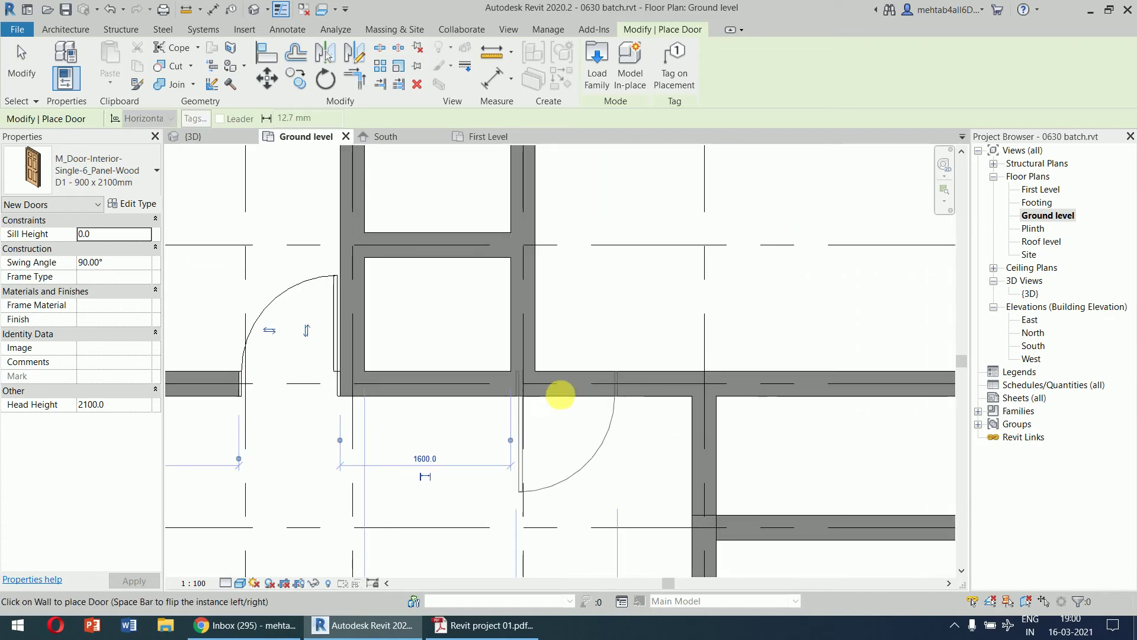
pyautogui.press('space')
pyautogui.click(593, 381)
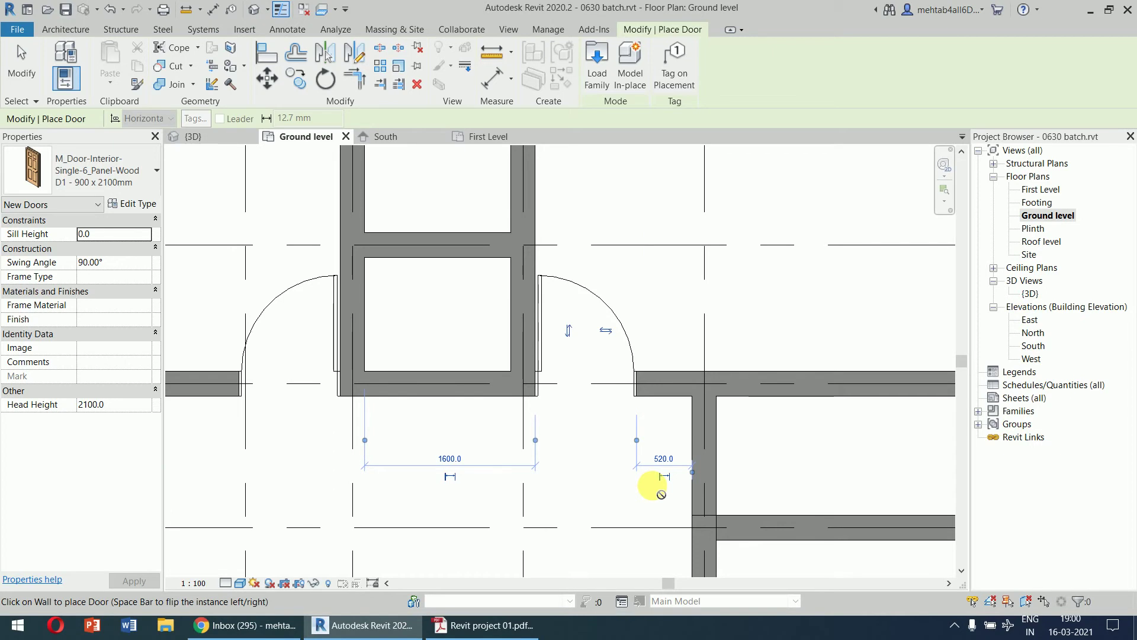
pyautogui.scroll(-5, 656, 480)
pyautogui.moveTo(656, 478); pyautogui.dragTo(695, 308, button='middle')
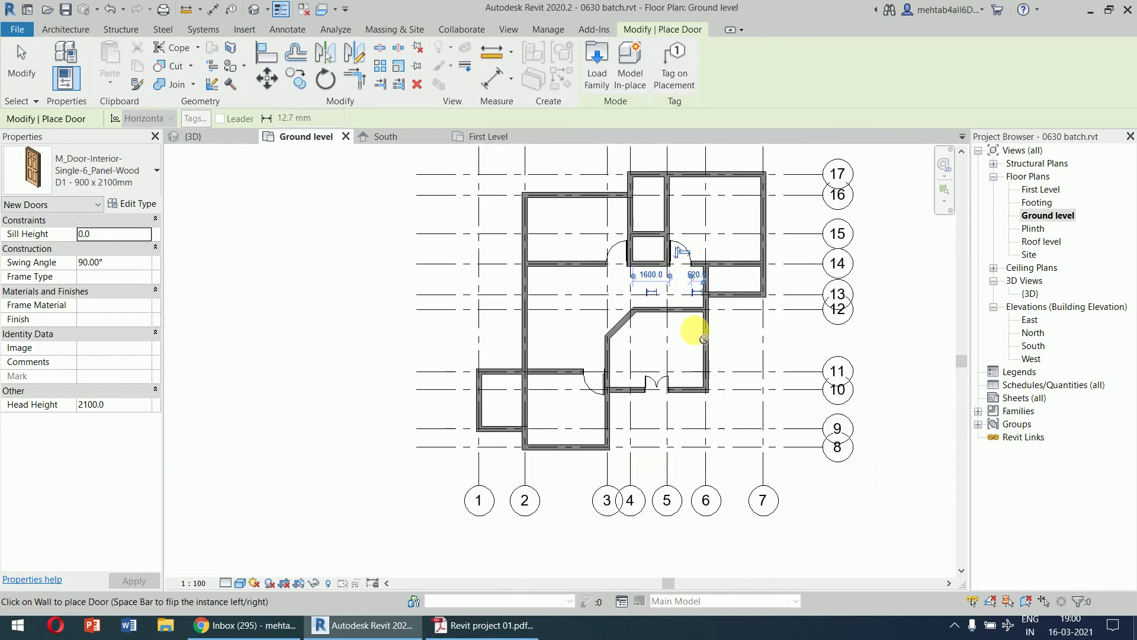
pyautogui.press('Escape')
pyautogui.press('Escape')
pyautogui.scroll(3, 684, 285)
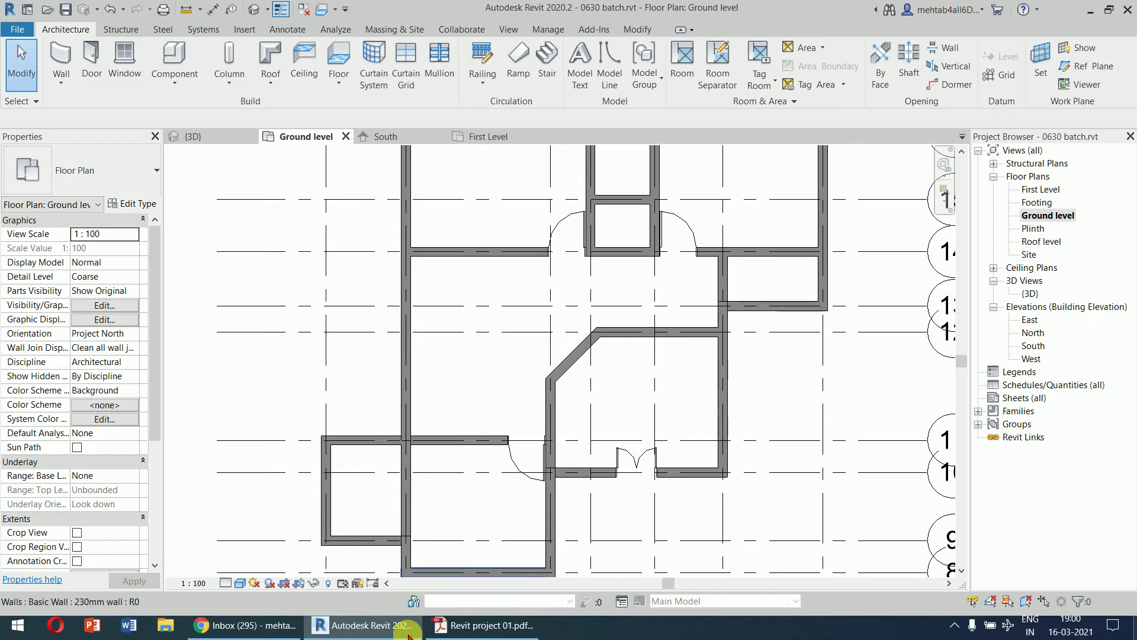
# - Examine the D2 door positions in the PDF's floor plans and the D2 size and family in its Joinery Details table
pyautogui.click(468, 626)
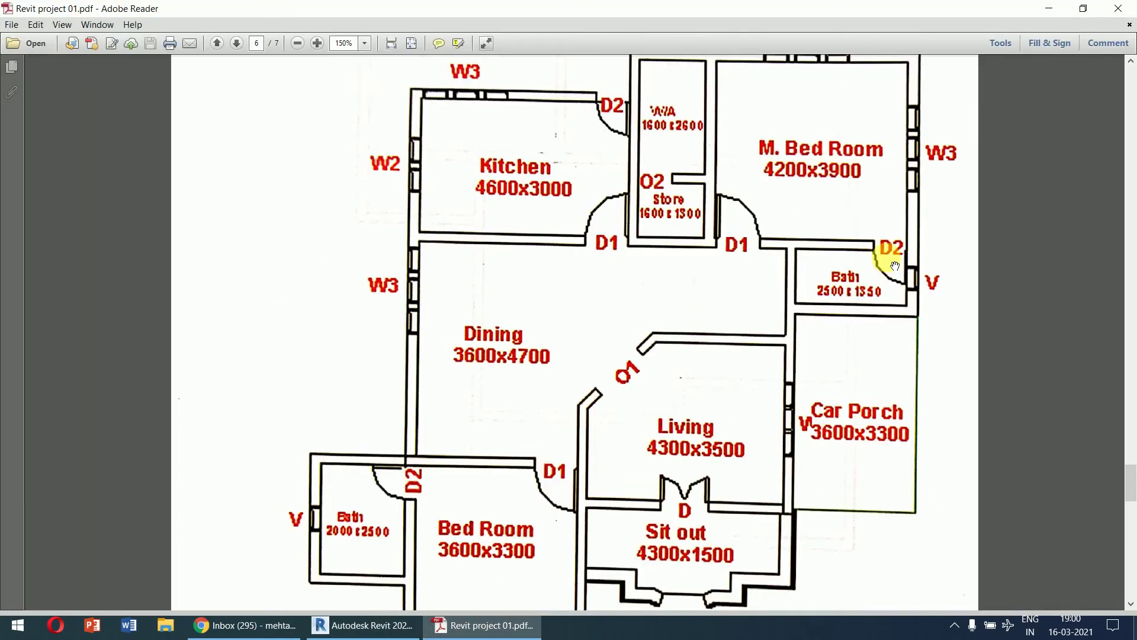
pyautogui.scroll(-3, 595, 444)
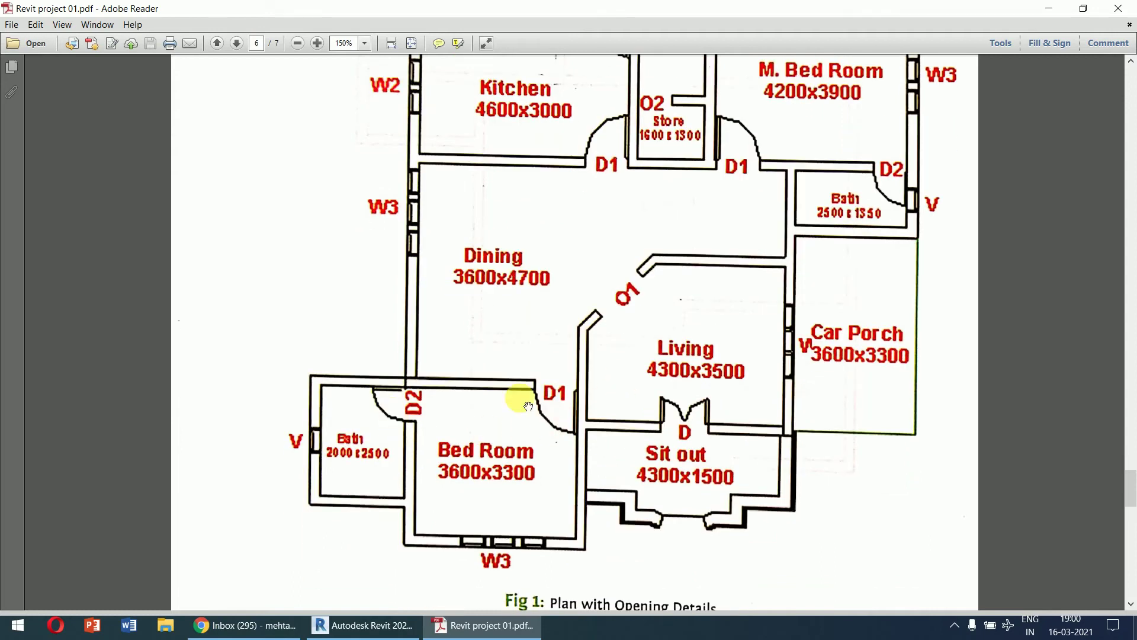
pyautogui.click(500, 625)
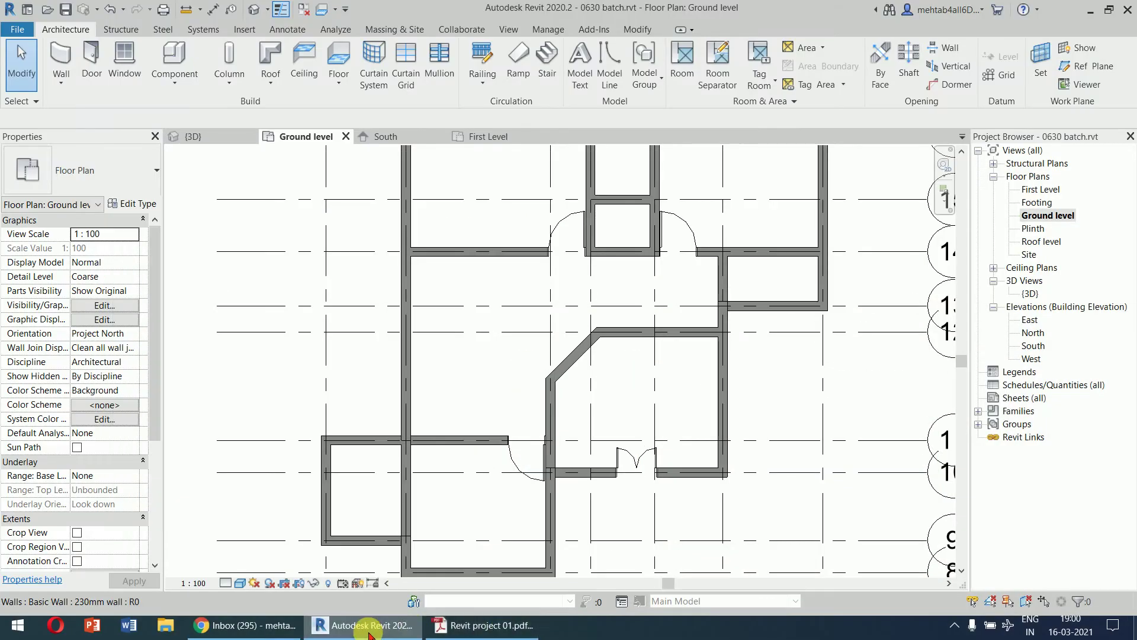
pyautogui.click(497, 625)
pyautogui.scroll(-20, 664, 446)
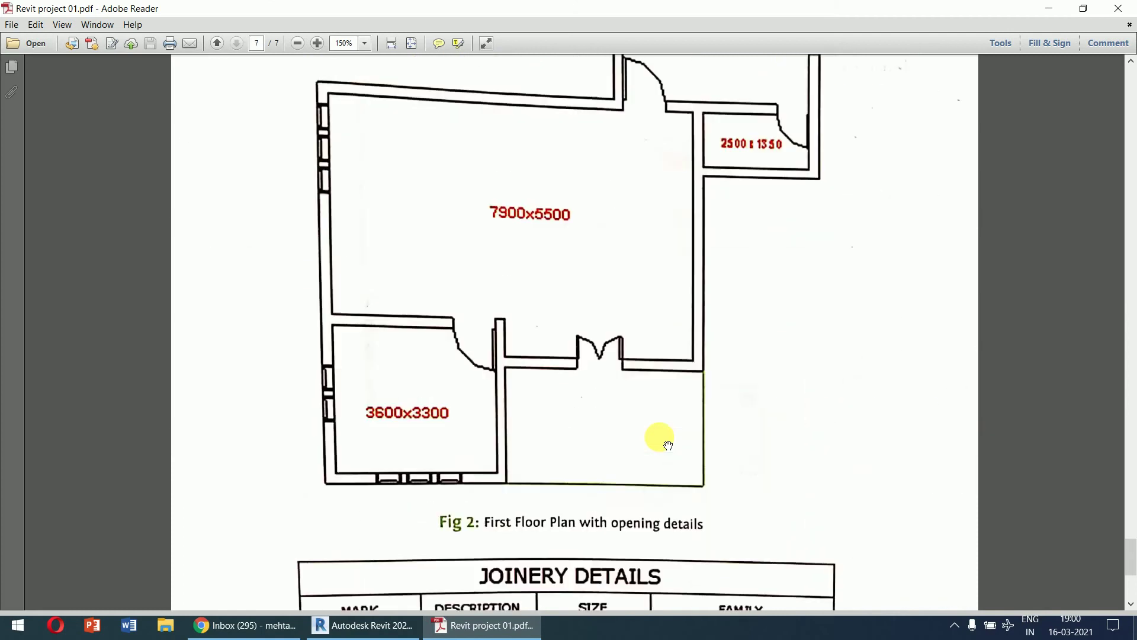
pyautogui.scroll(-13, 667, 446)
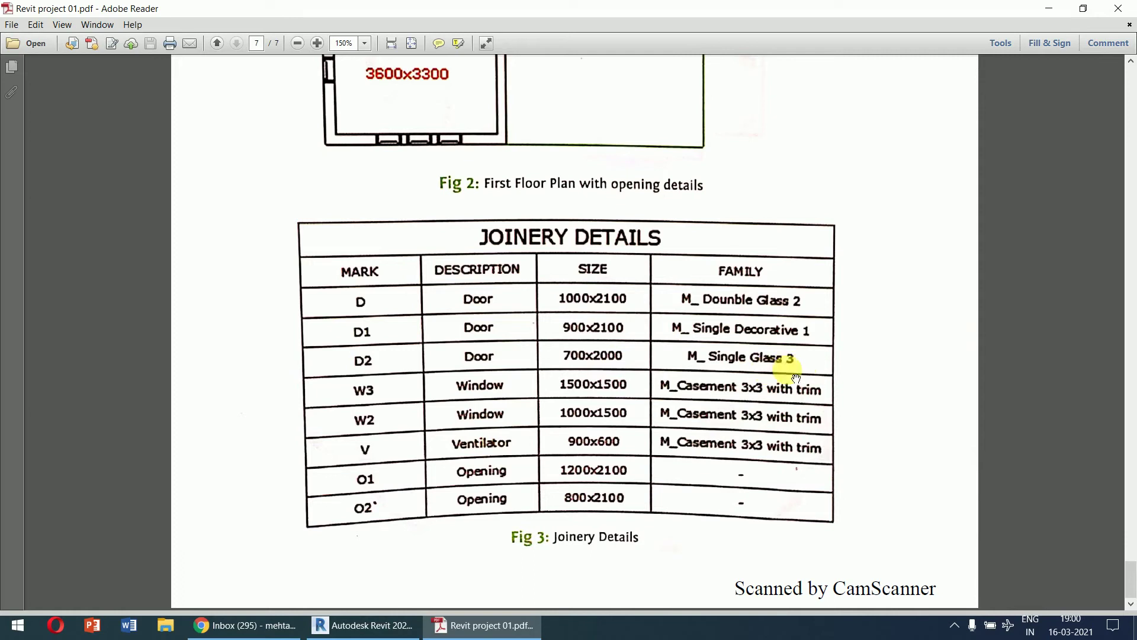
pyautogui.click(367, 625)
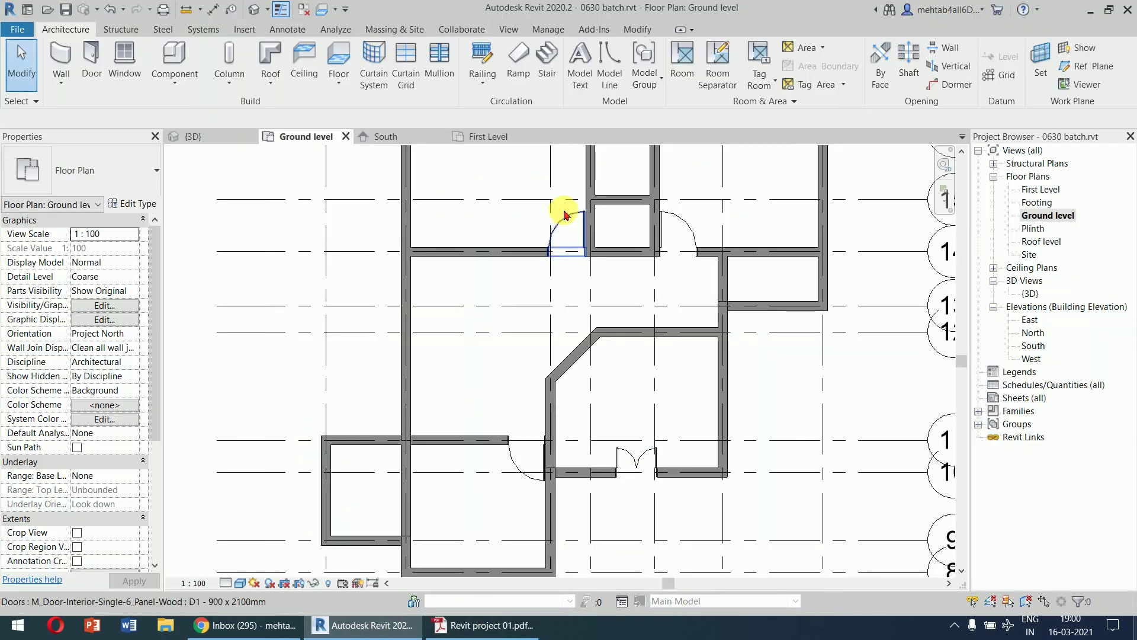
# - Load the M_Door-Exterior-Side_Lite-Full Flat Glass-Wood_Clad door family with its 380 x 2400mm type
pyautogui.click(91, 59)
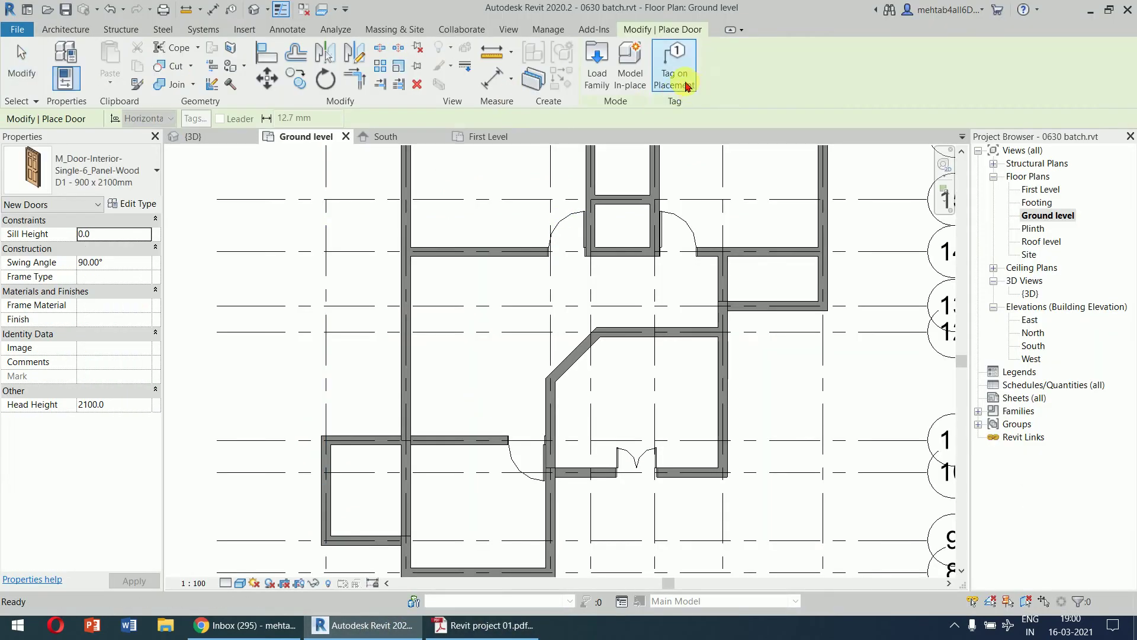
pyautogui.click(599, 66)
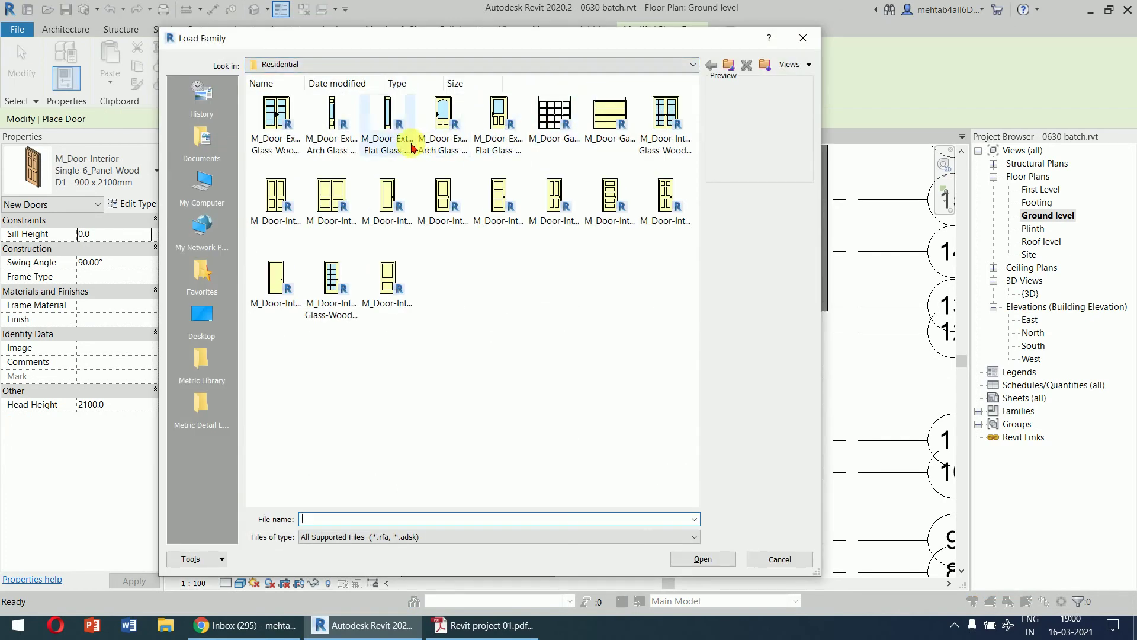
pyautogui.click(387, 145)
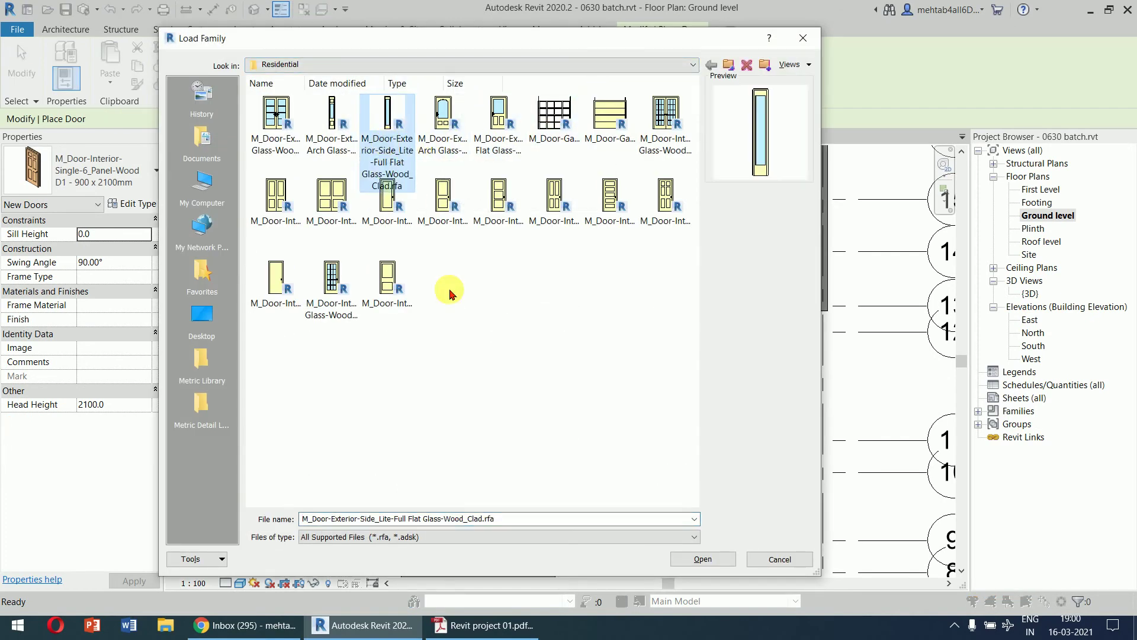
pyautogui.click(336, 155)
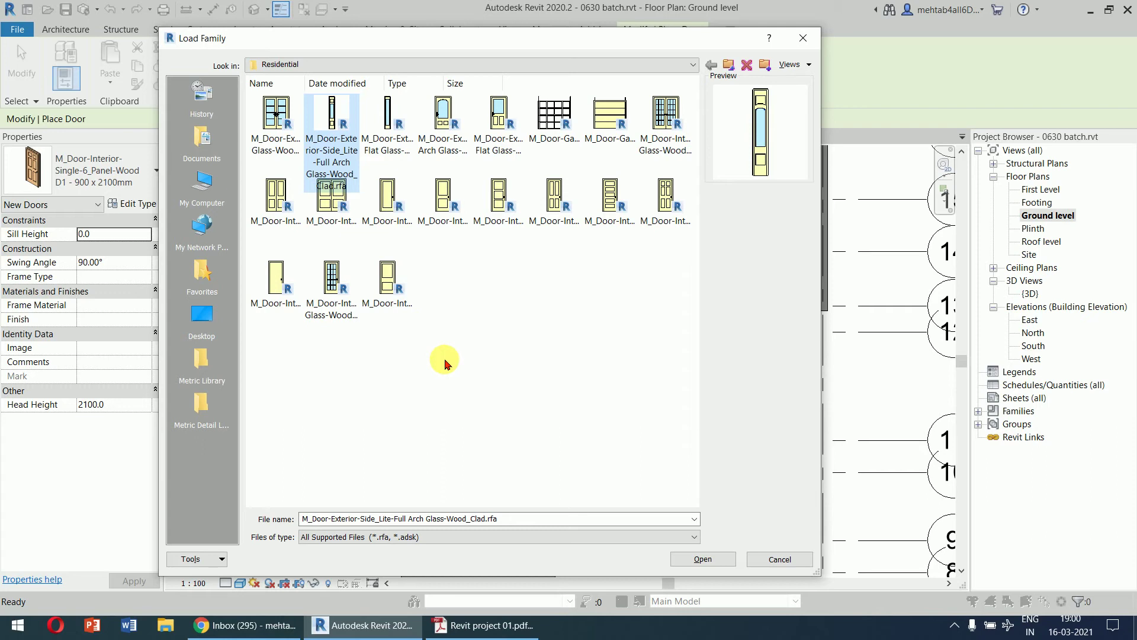
pyautogui.click(390, 155)
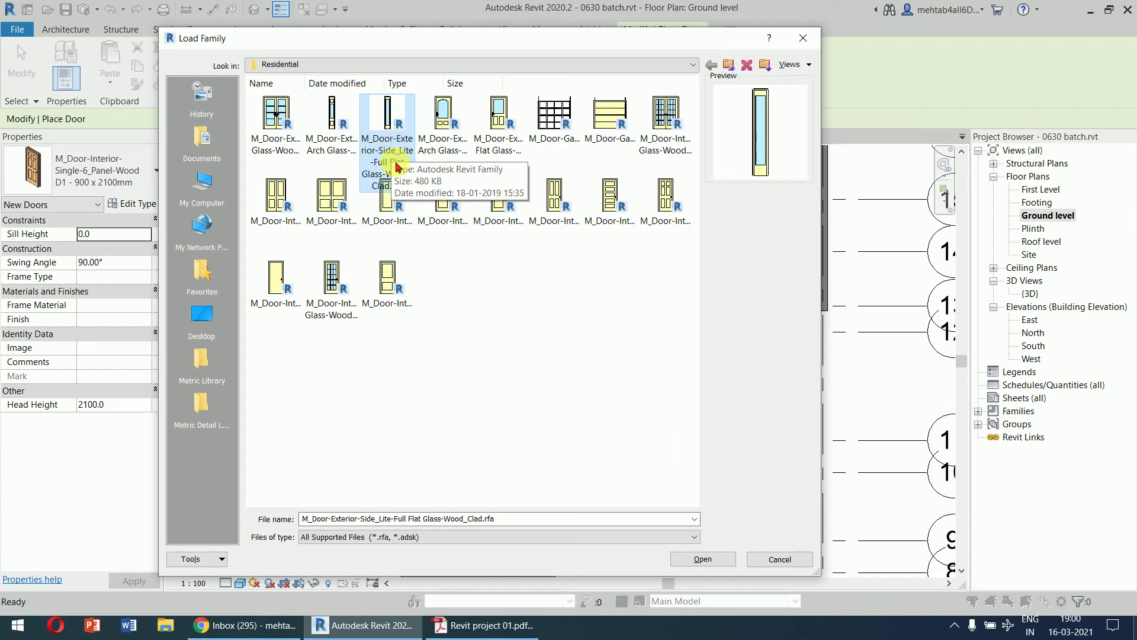
pyautogui.click(701, 559)
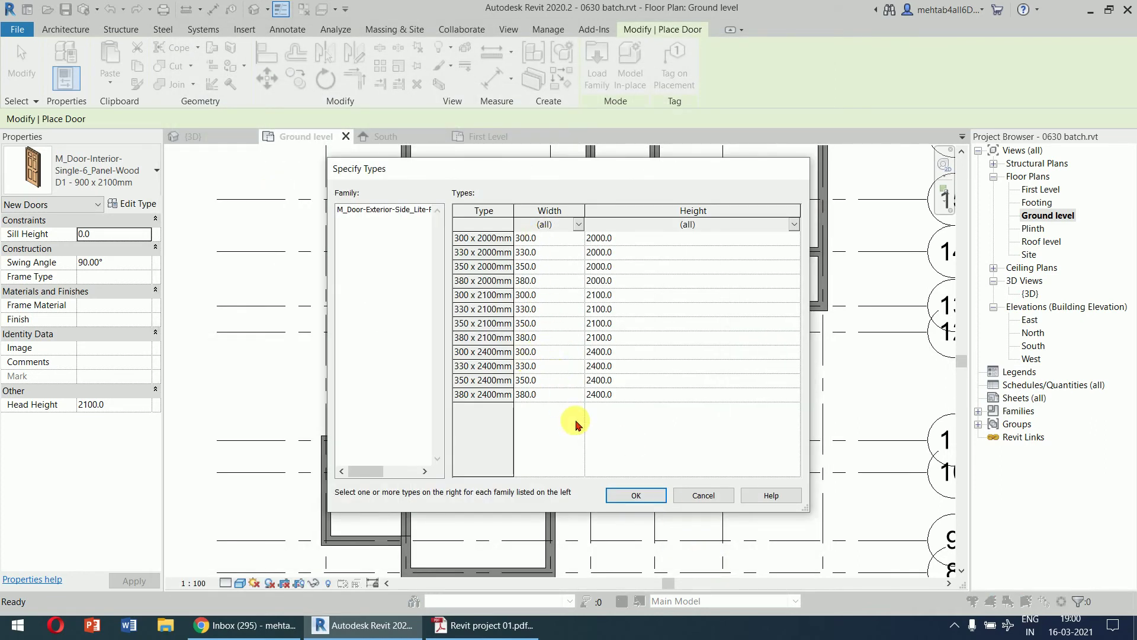
pyautogui.click(520, 631)
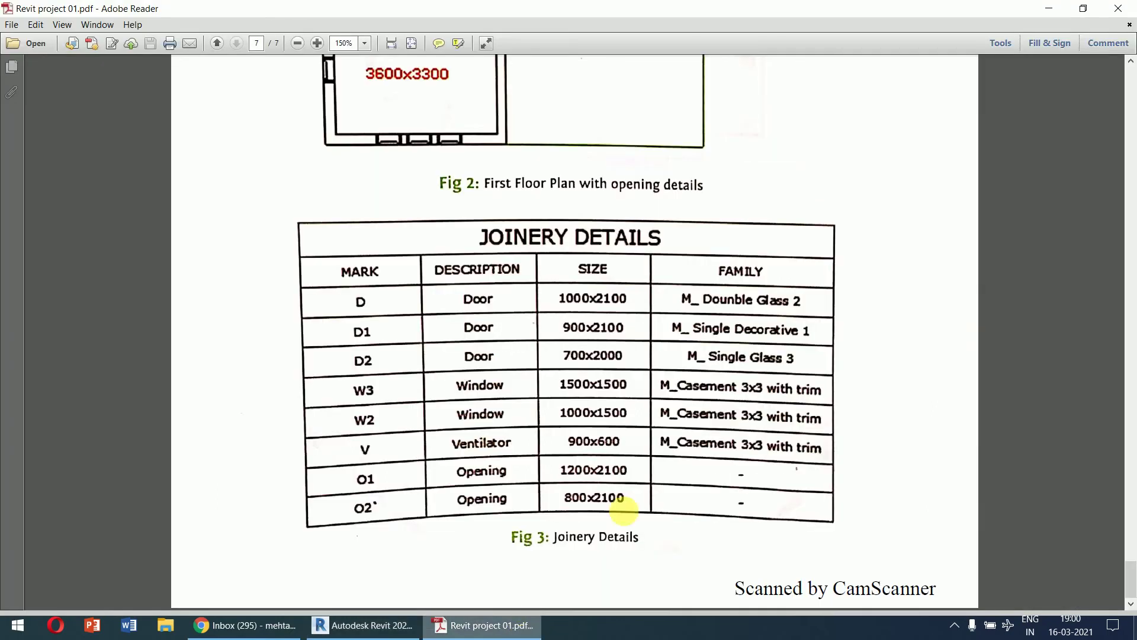
pyautogui.hotkey('alt', 'Tab')
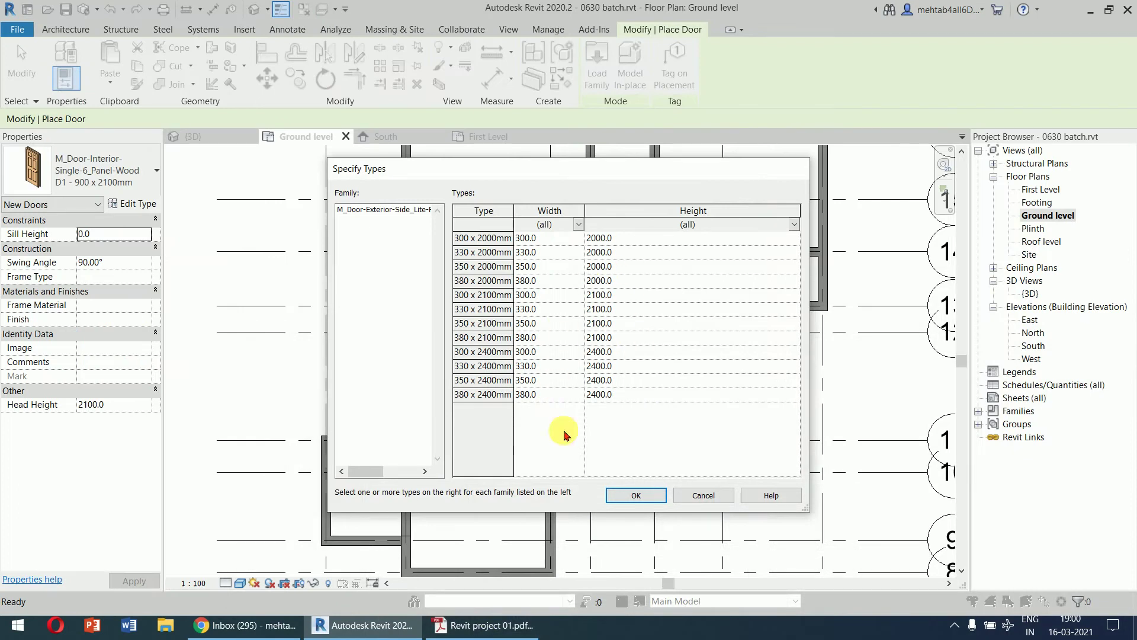
pyautogui.click(480, 394)
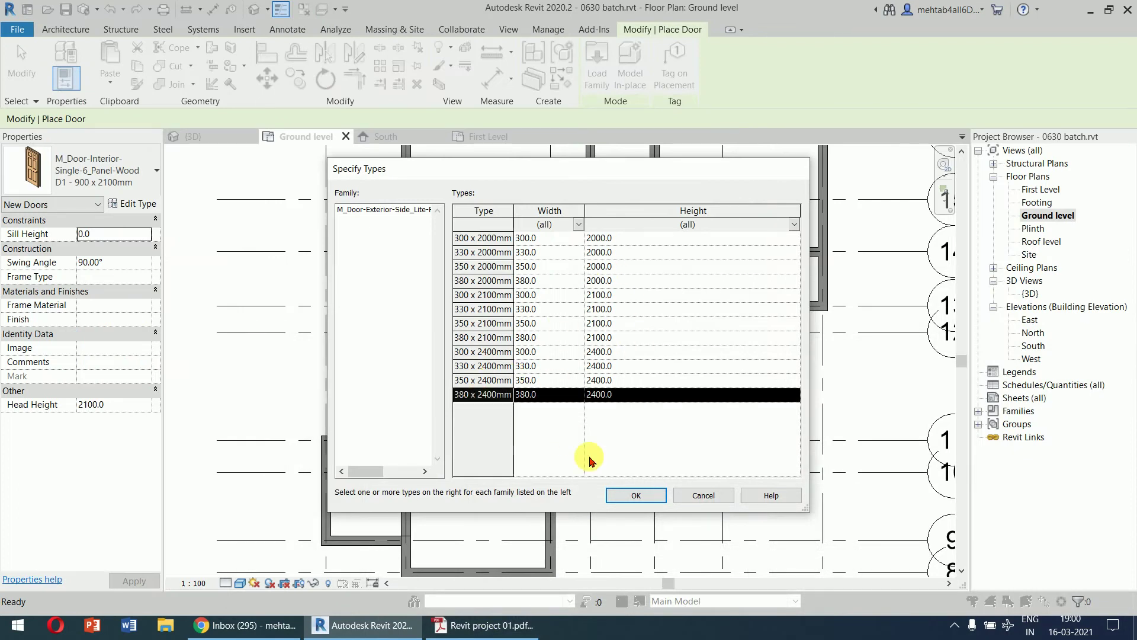
pyautogui.click(636, 495)
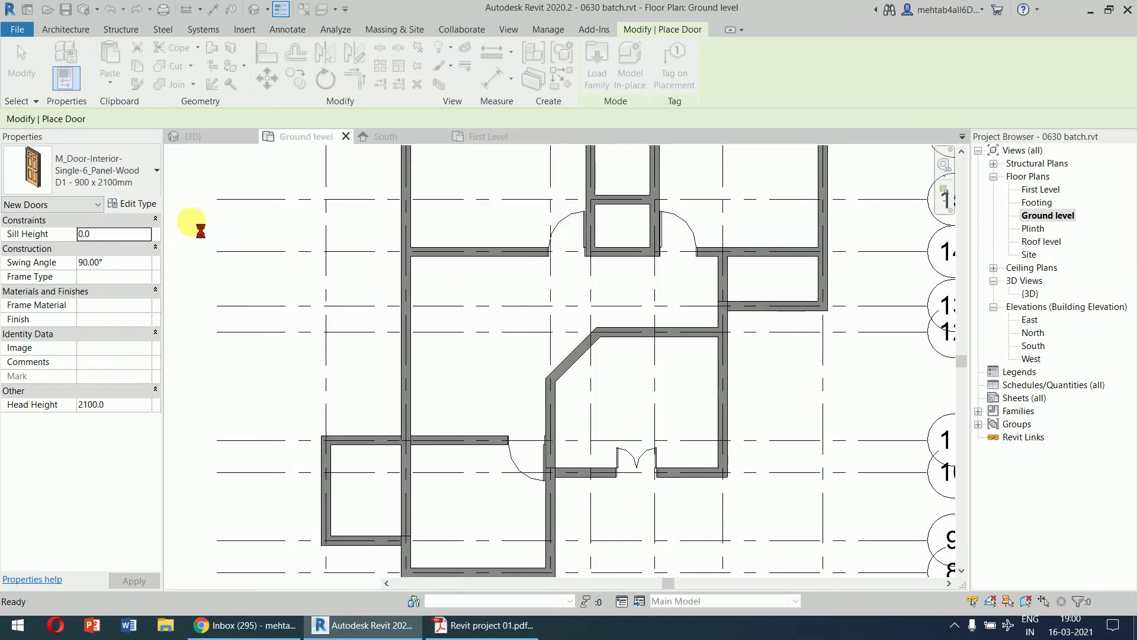
# - Duplicate the side-lite door type as D2 - 700 x 2000mm, with width 700 and height 2000
pyautogui.click(134, 203)
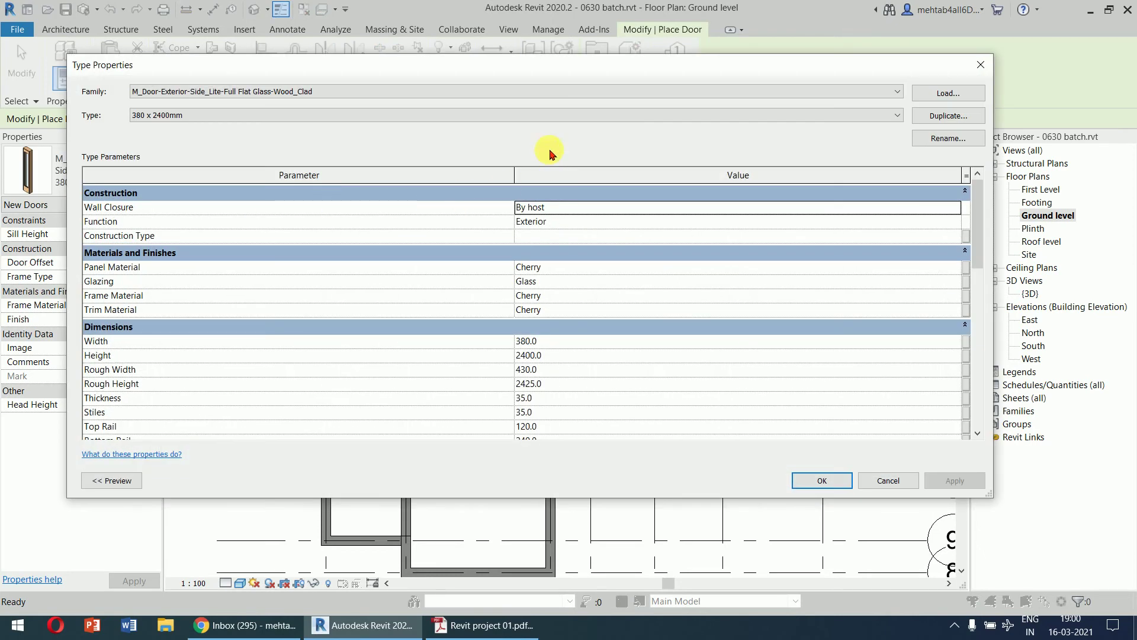
pyautogui.click(947, 115)
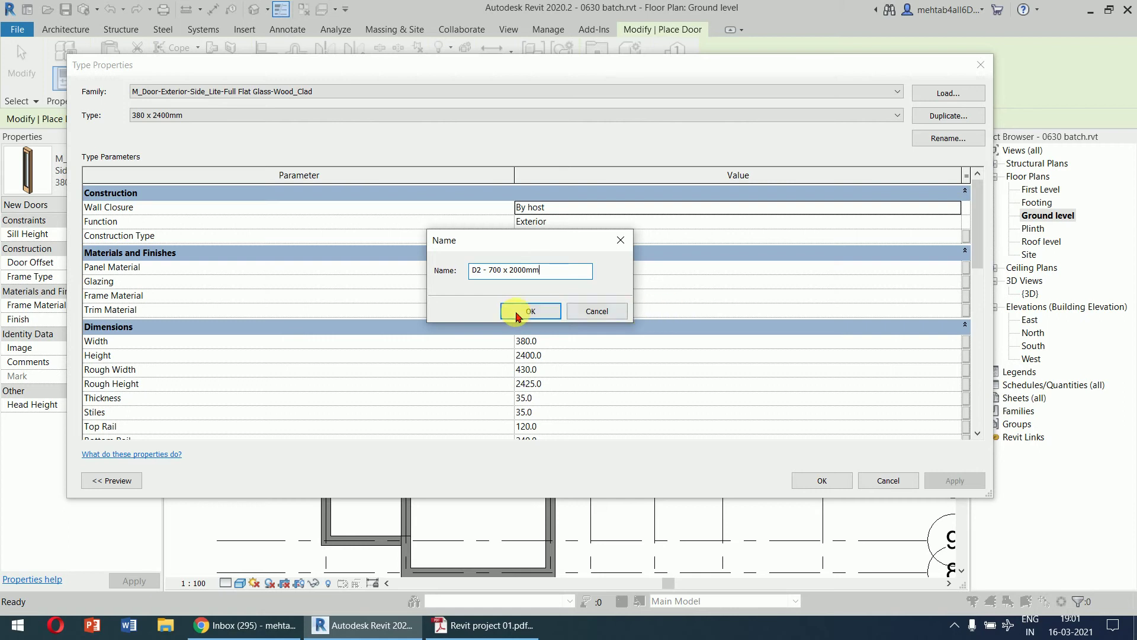
pyautogui.click(521, 310)
pyautogui.click(583, 344)
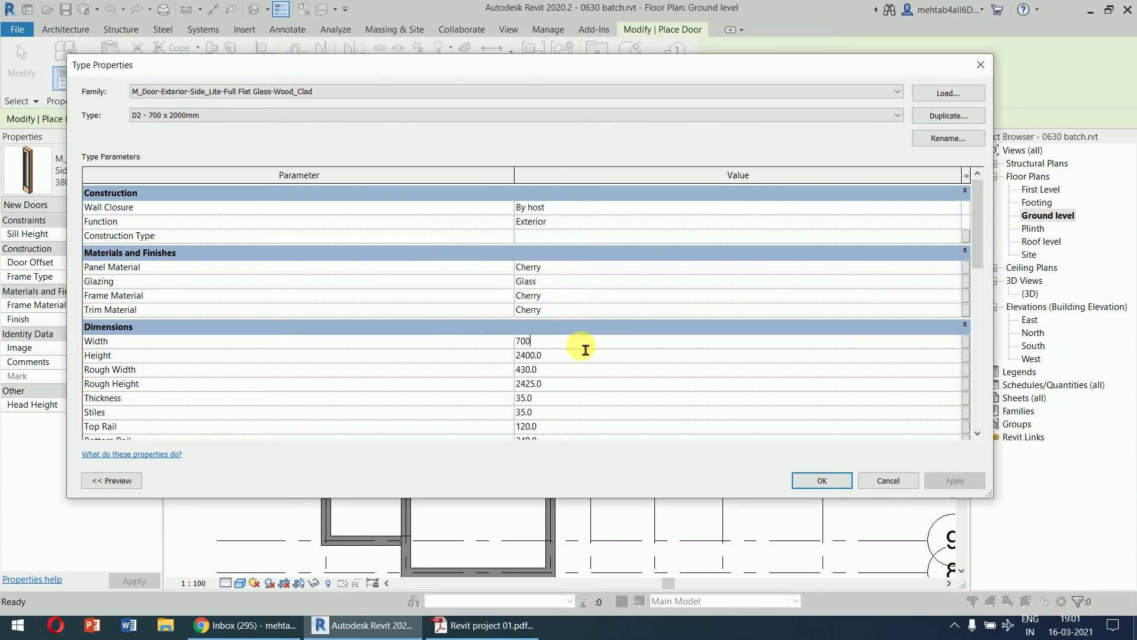
pyautogui.click(584, 361)
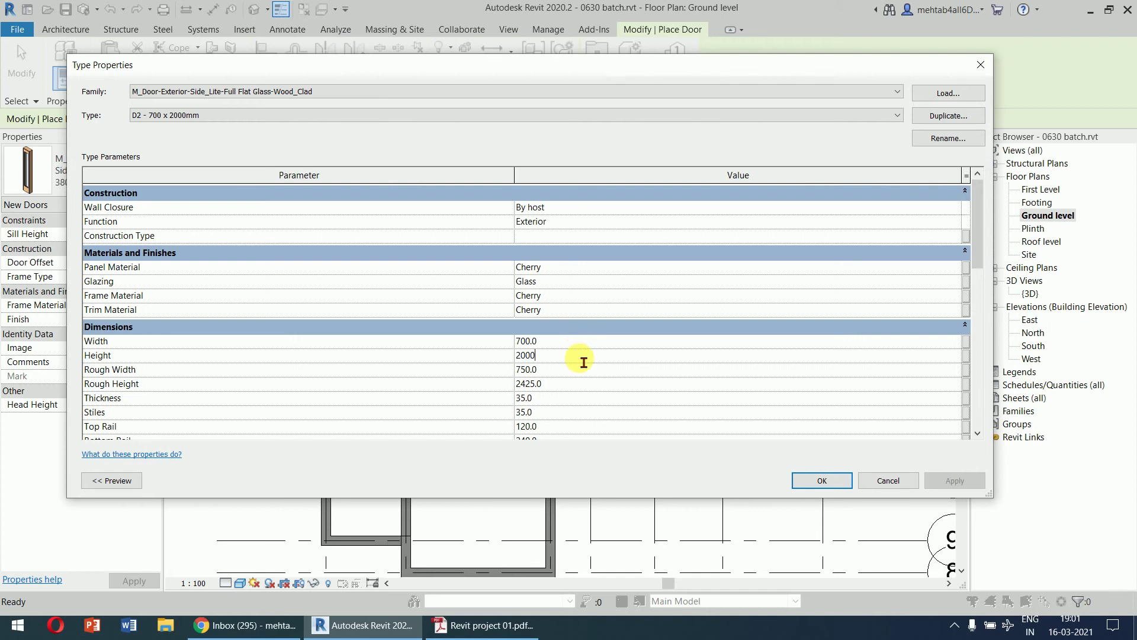
pyautogui.click(822, 480)
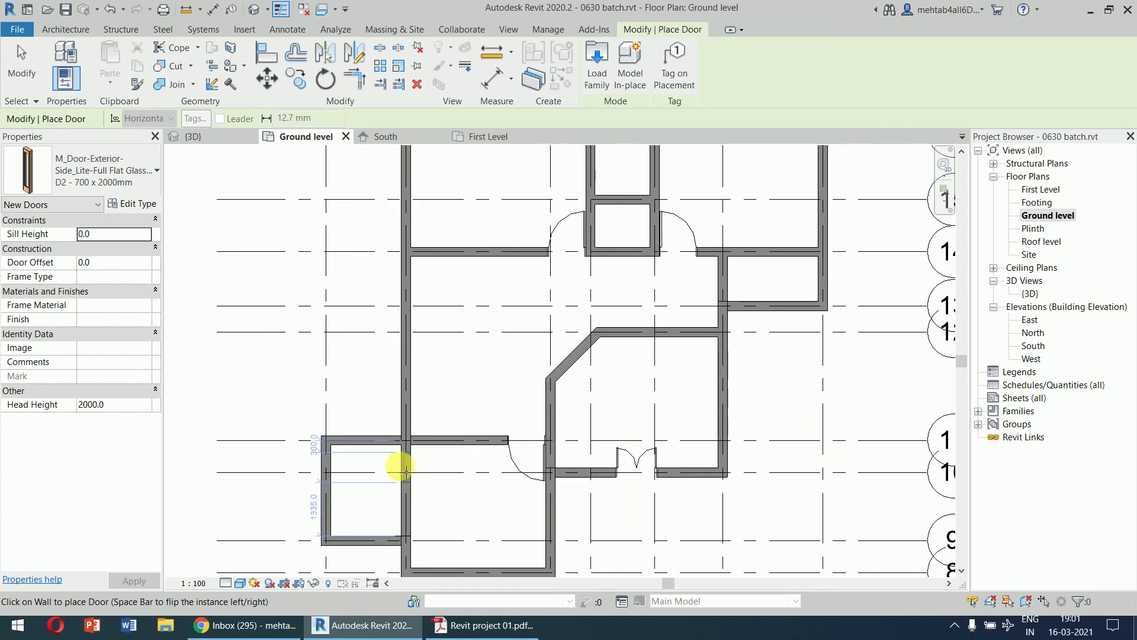
# - Check the side-lite family's preview, and load M_Door-Exterior-Single-Entry-Half Flat Glass-Wood_Clad with its 750 x 2000mm type instead
pyautogui.scroll(4, 400, 465)
pyautogui.moveTo(406, 471); pyautogui.dragTo(448, 447, button='middle')
pyautogui.scroll(3, 434, 374)
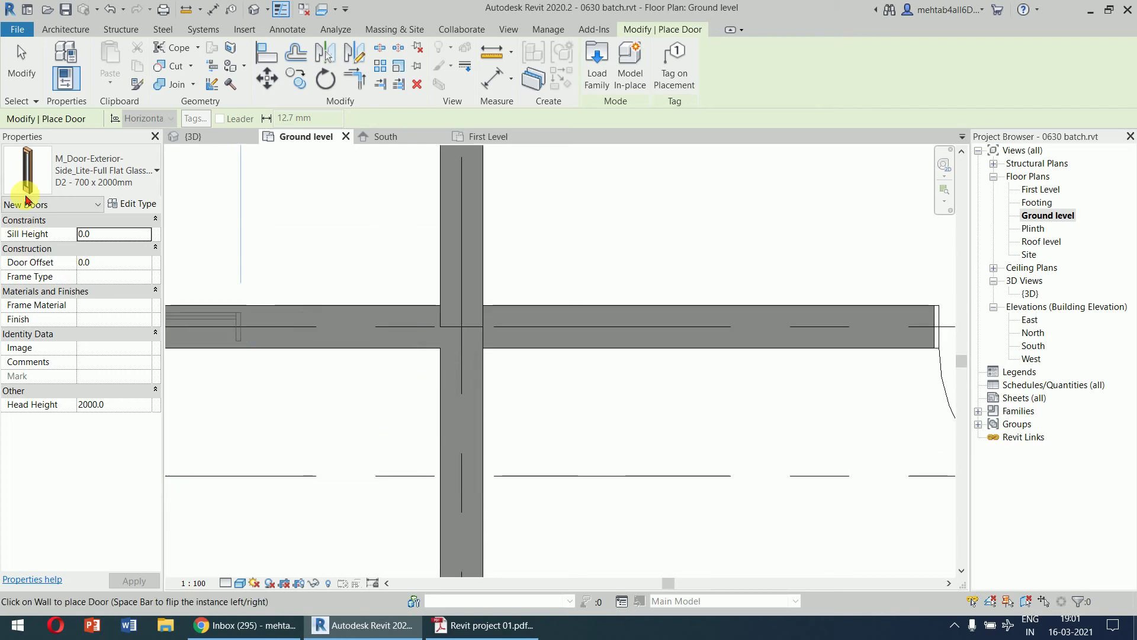
pyautogui.click(101, 172)
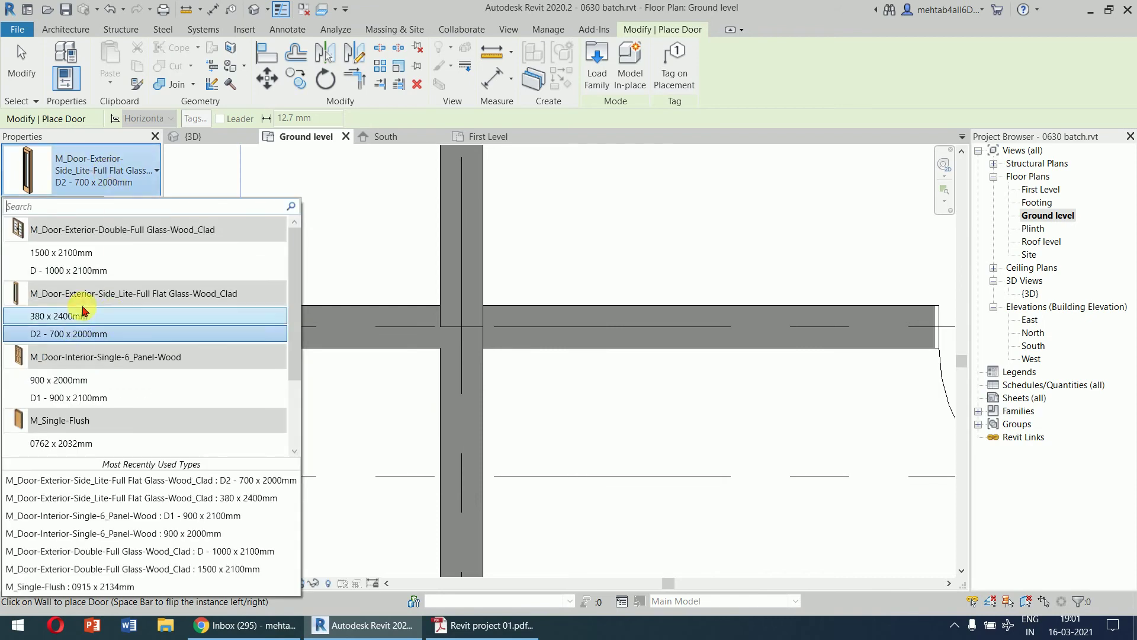
pyautogui.moveTo(158, 298)
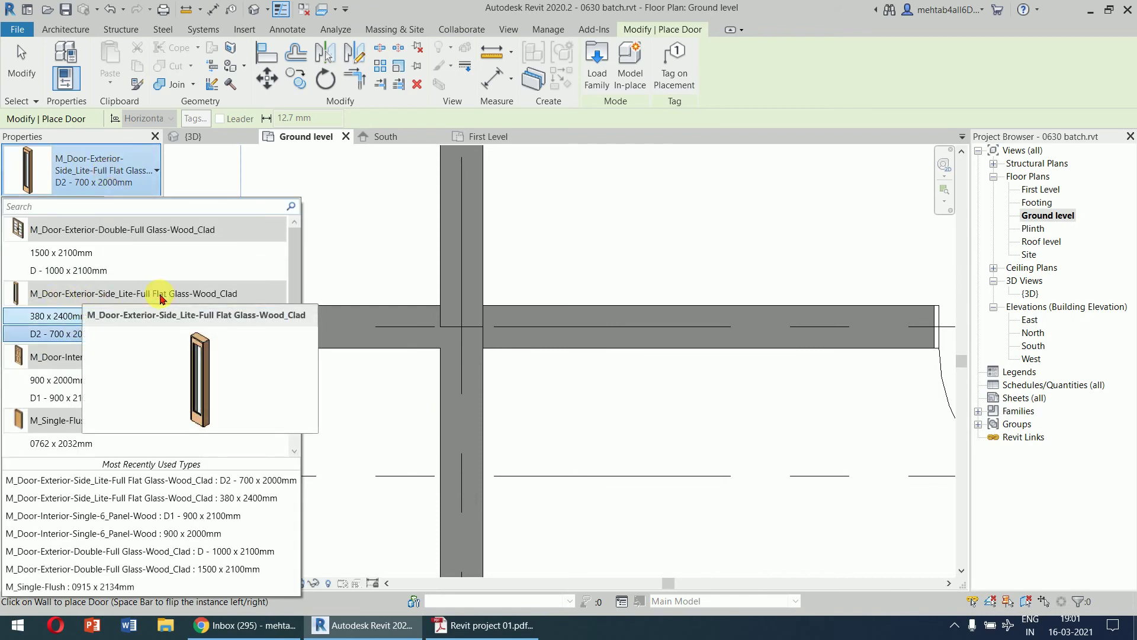
pyautogui.click(598, 66)
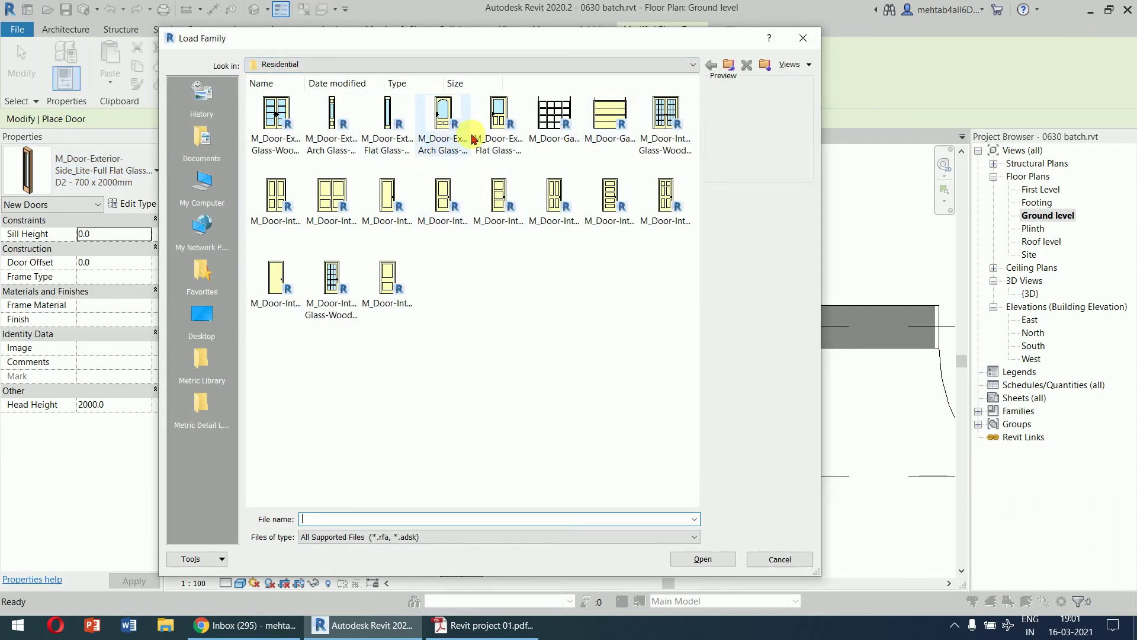
pyautogui.click(493, 130)
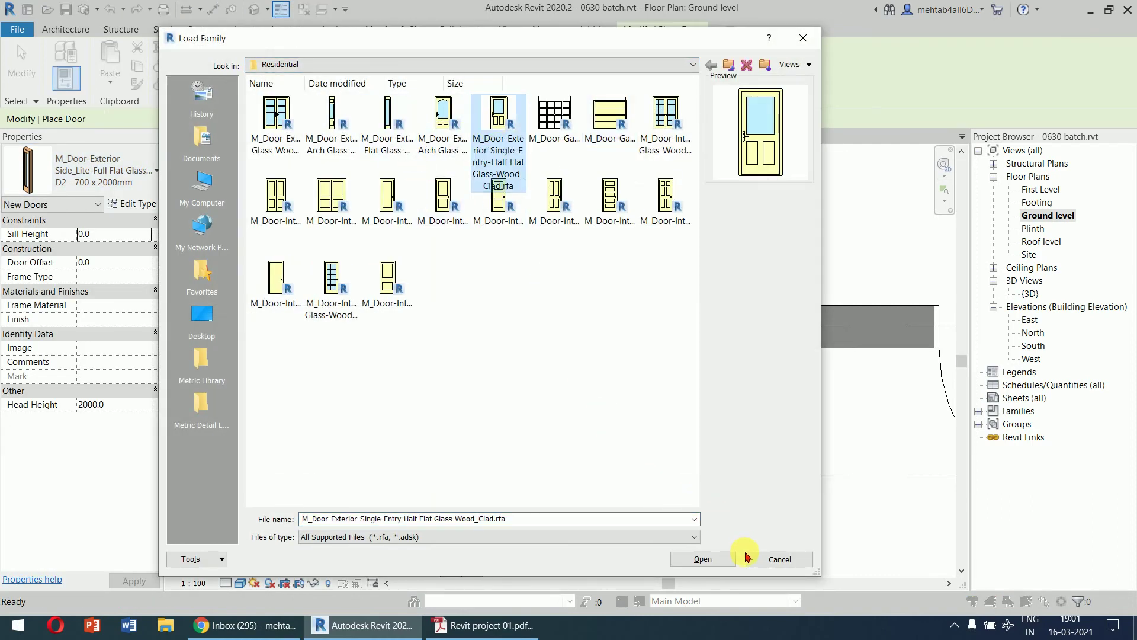
pyautogui.click(718, 558)
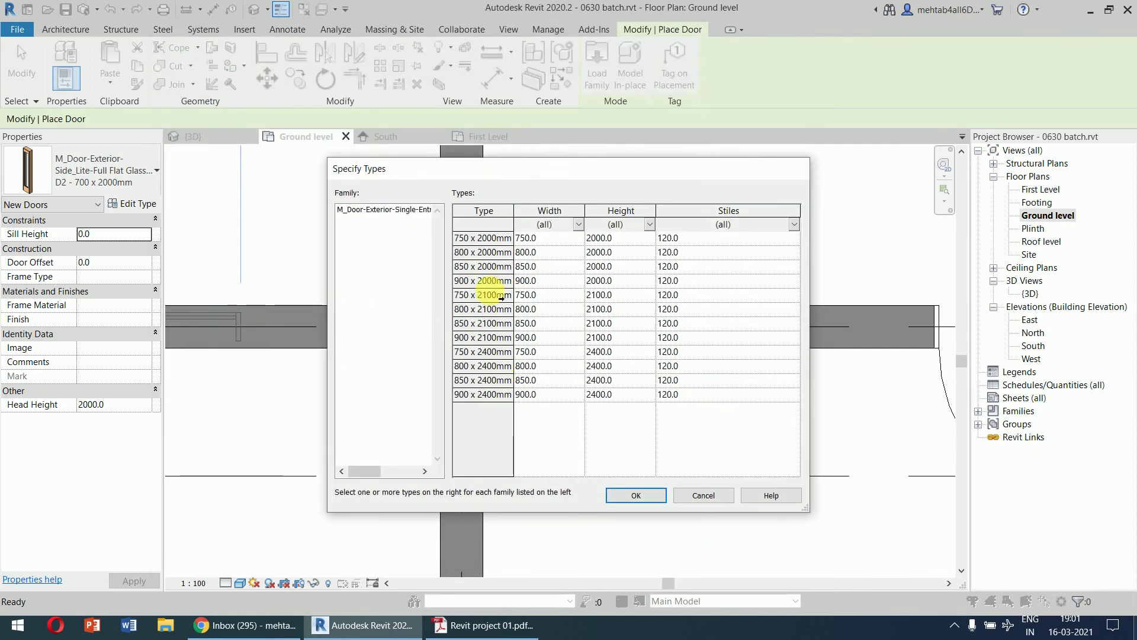
pyautogui.click(494, 238)
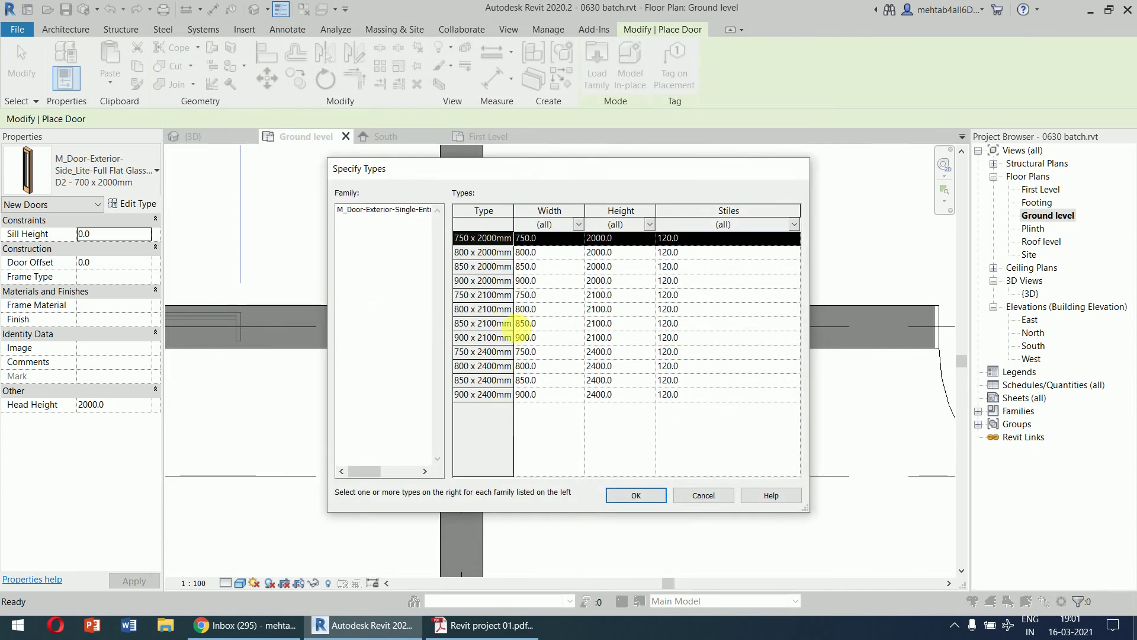
pyautogui.click(650, 495)
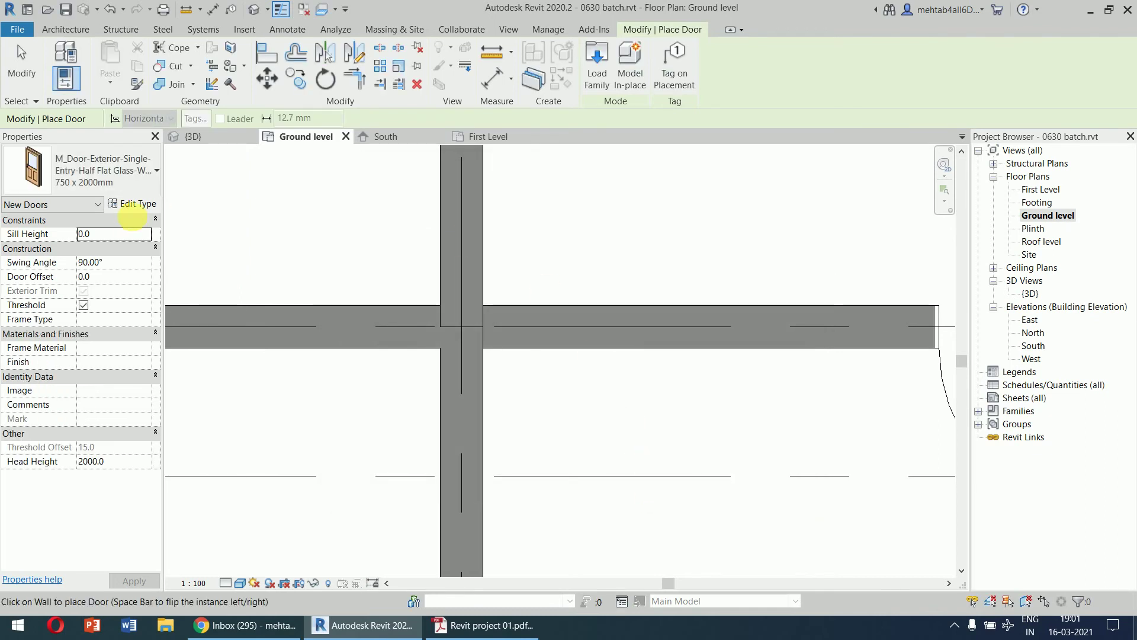
# - Duplicate the half flat glass door type as D2 and set its width to 700
pyautogui.click(131, 204)
pyautogui.click(948, 115)
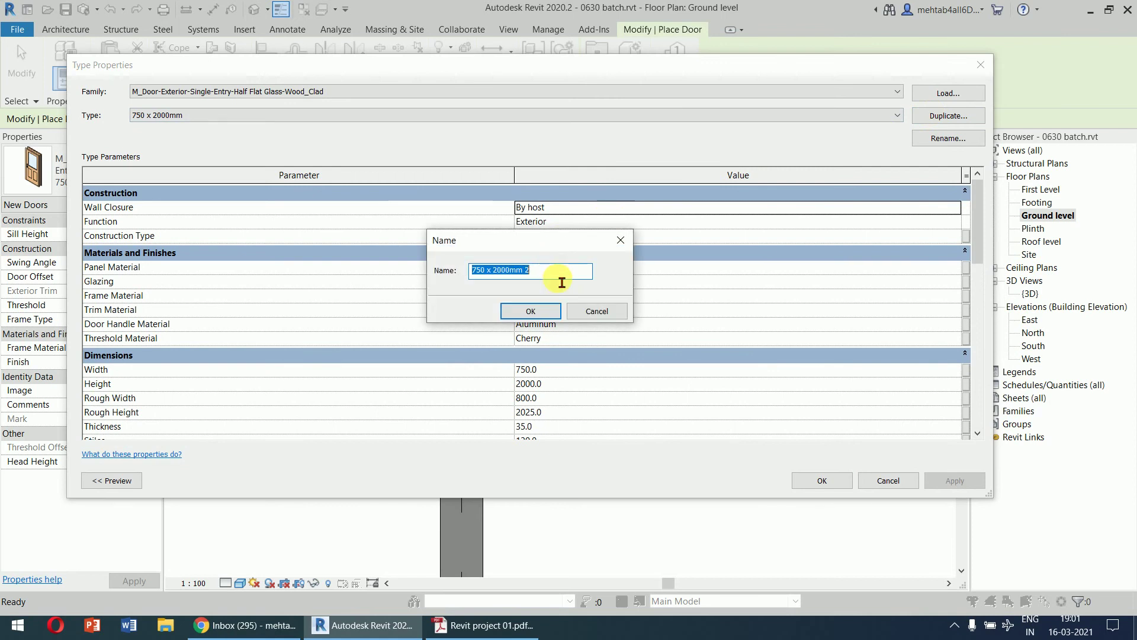
pyautogui.write('D2')
pyautogui.click(521, 309)
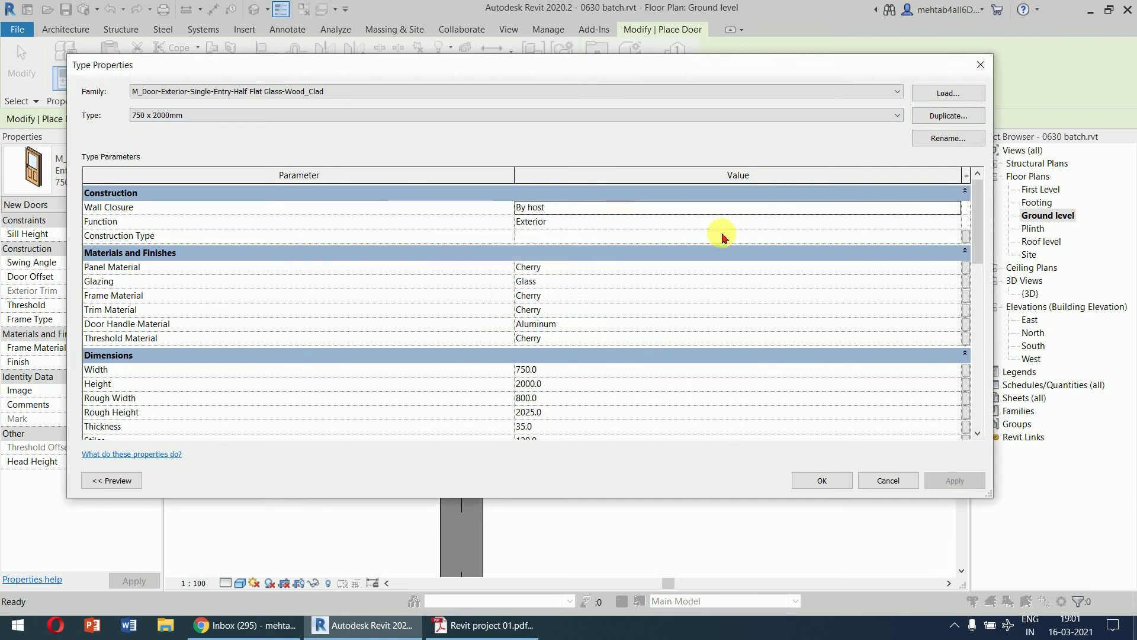
pyautogui.click(609, 374)
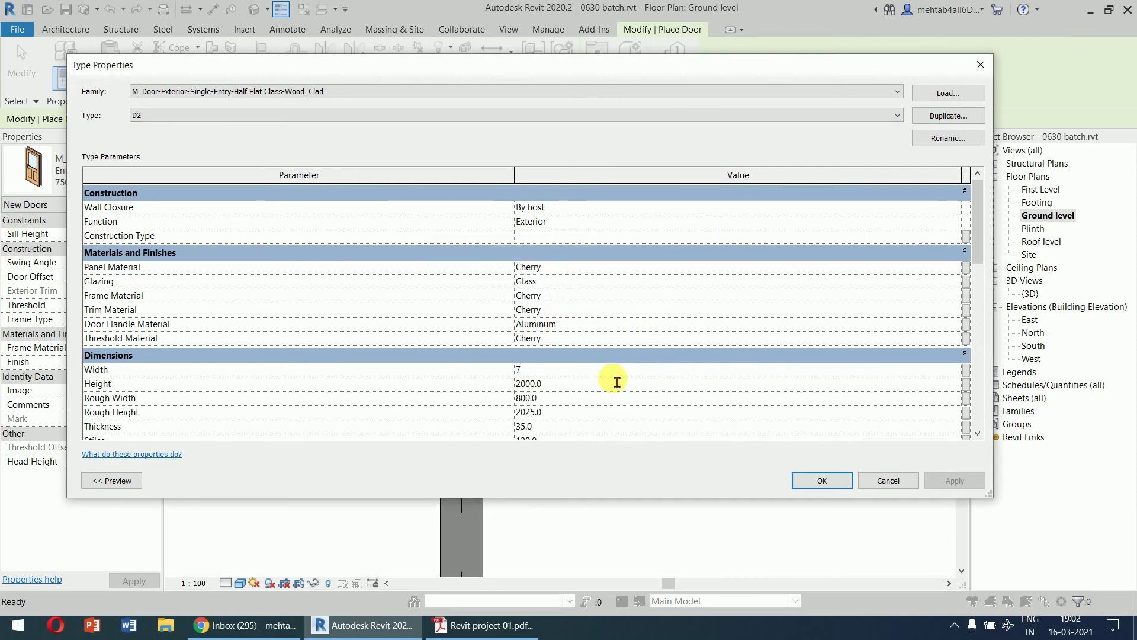
pyautogui.write('700')
pyautogui.click(835, 480)
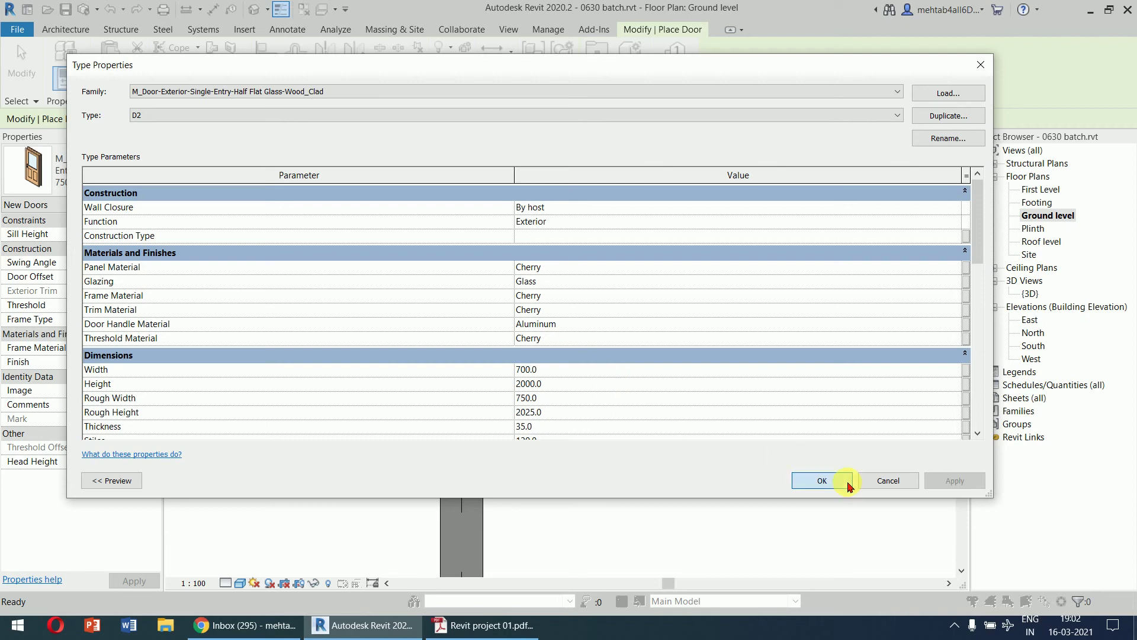
# - Place a D2 door in the grid 2 wall between the 2000x2500 bath and the bedroom, just below grid 11, swinging into the bath
pyautogui.scroll(-3, 420, 326)
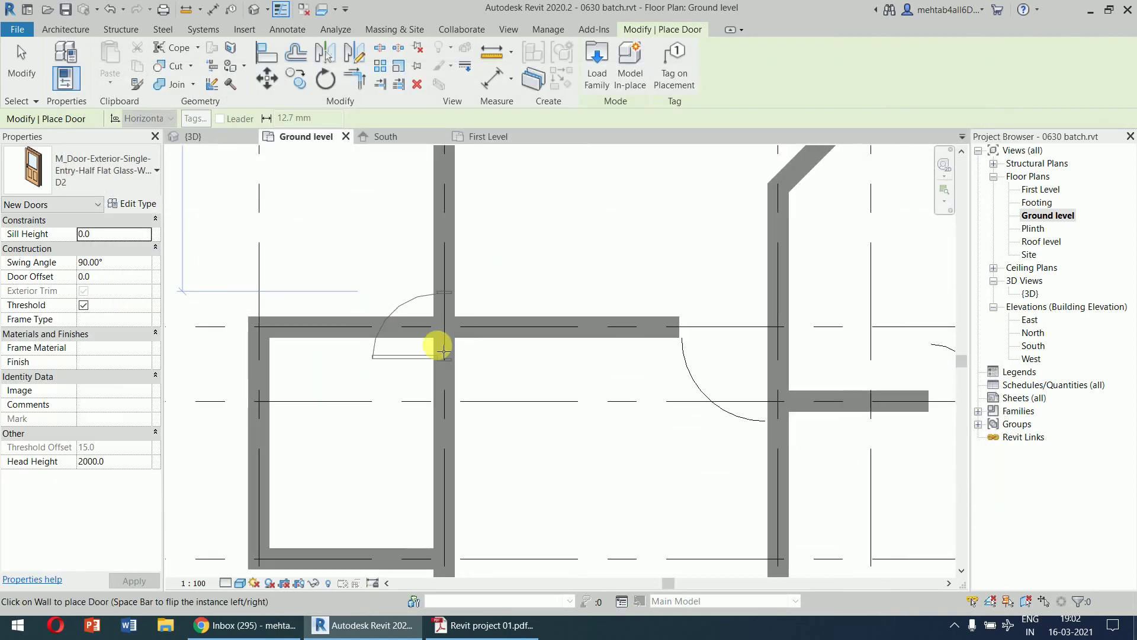
pyautogui.click(439, 376)
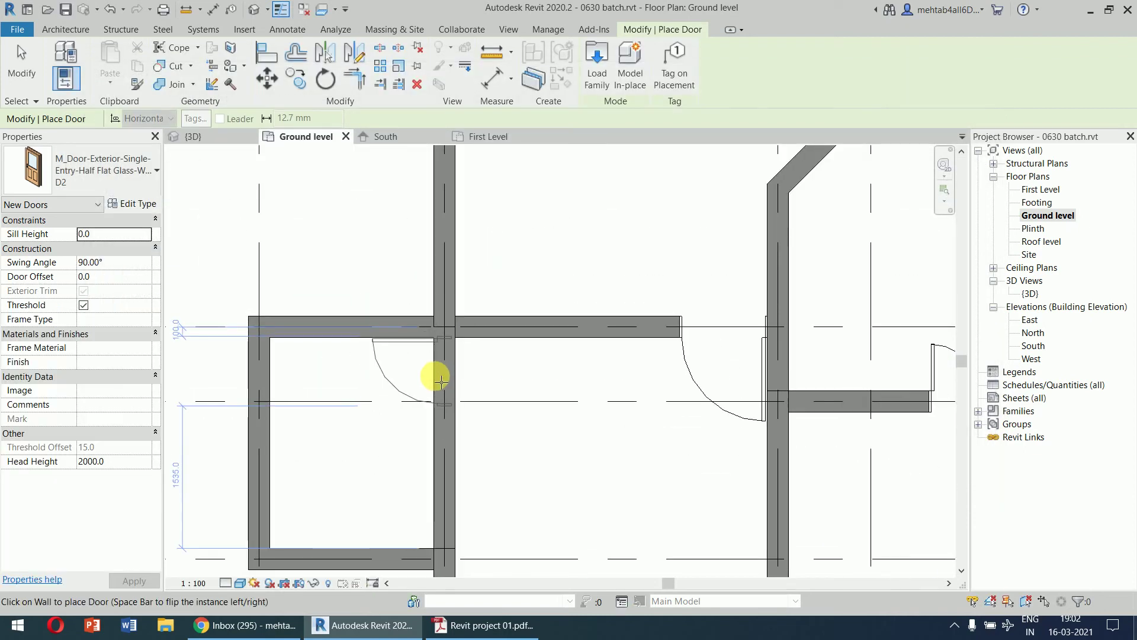
pyautogui.scroll(-4, 552, 393)
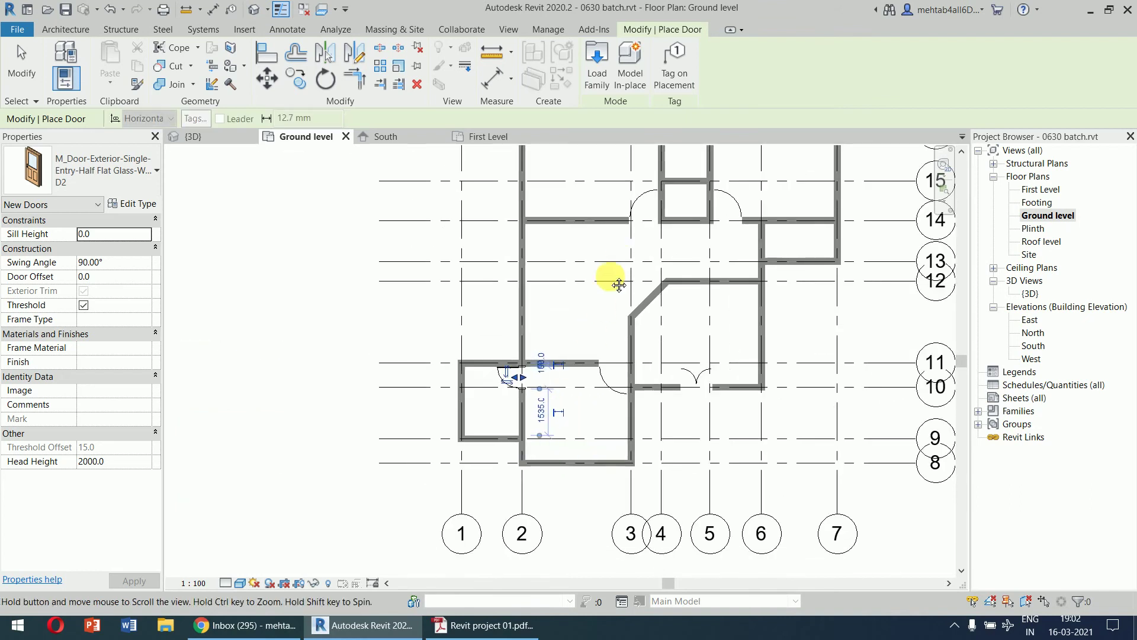
# - Check the PDF plan and place a D2 door in the 2500x1350 bath's grid 14 wall, against the grid 7 wall, swinging into the bath
pyautogui.scroll(3, 602, 309)
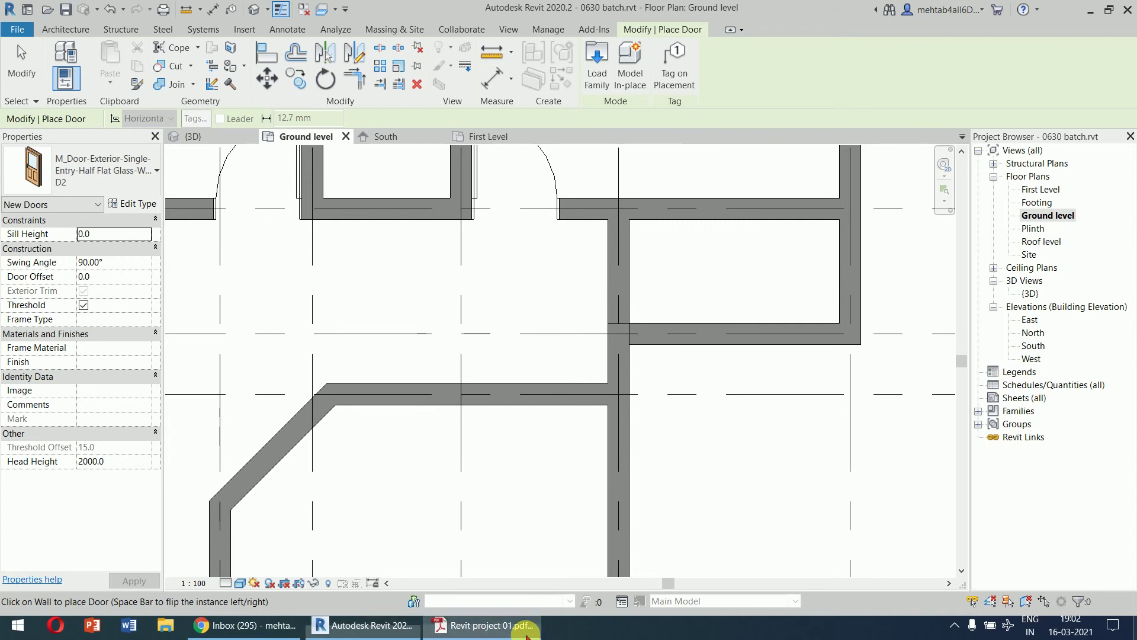
pyautogui.click(459, 624)
pyautogui.scroll(-10, 602, 373)
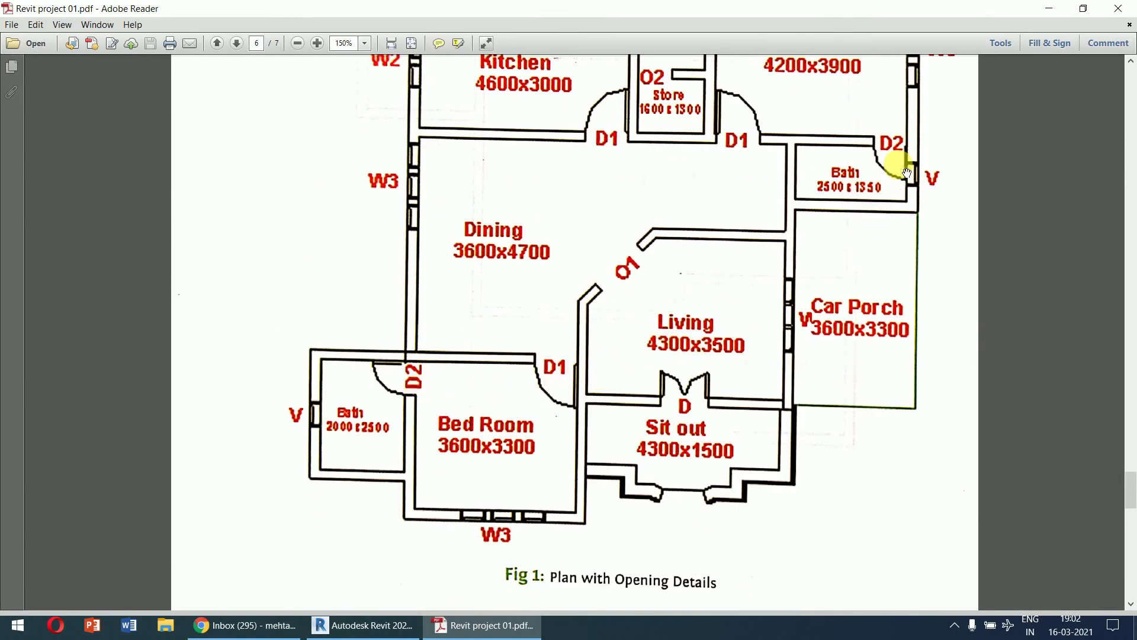
pyautogui.scroll(5, 898, 175)
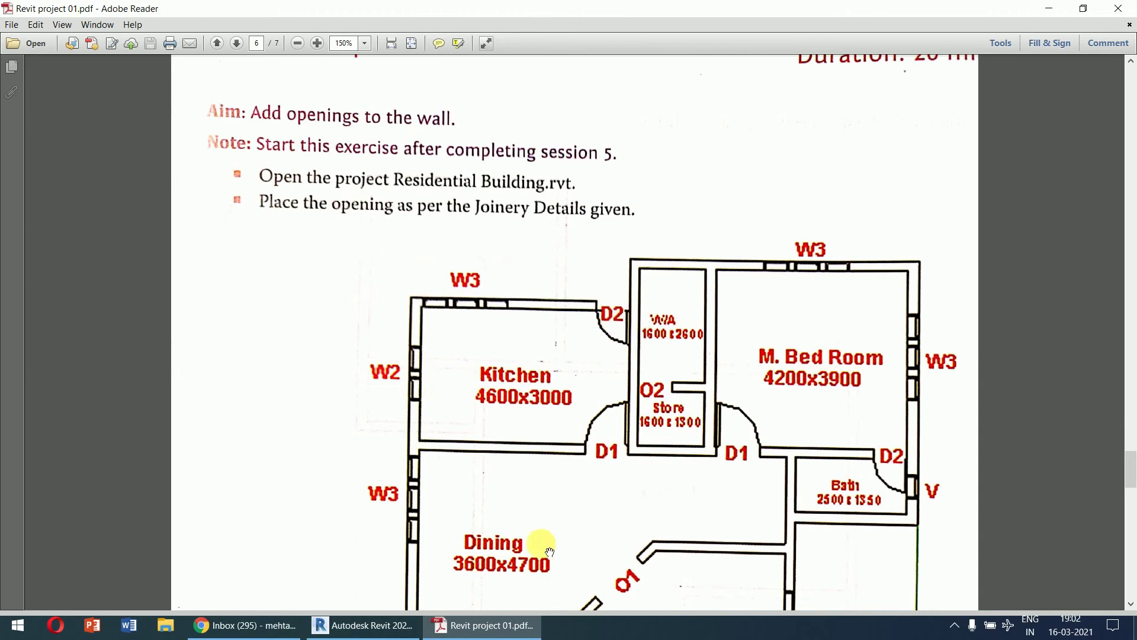
pyautogui.click(371, 632)
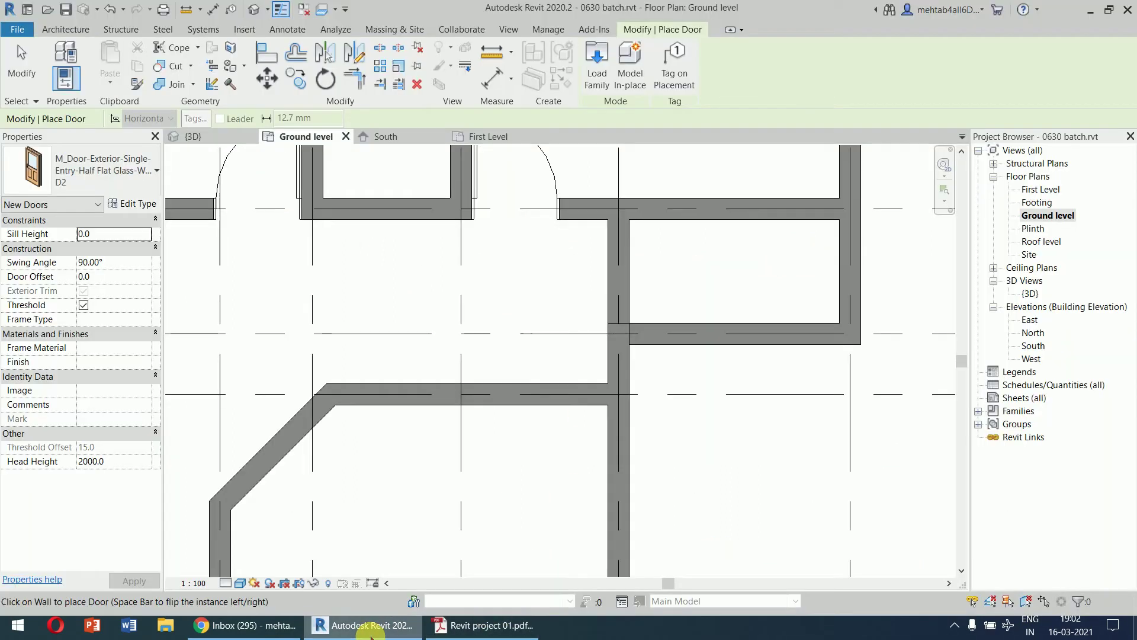
pyautogui.press('space')
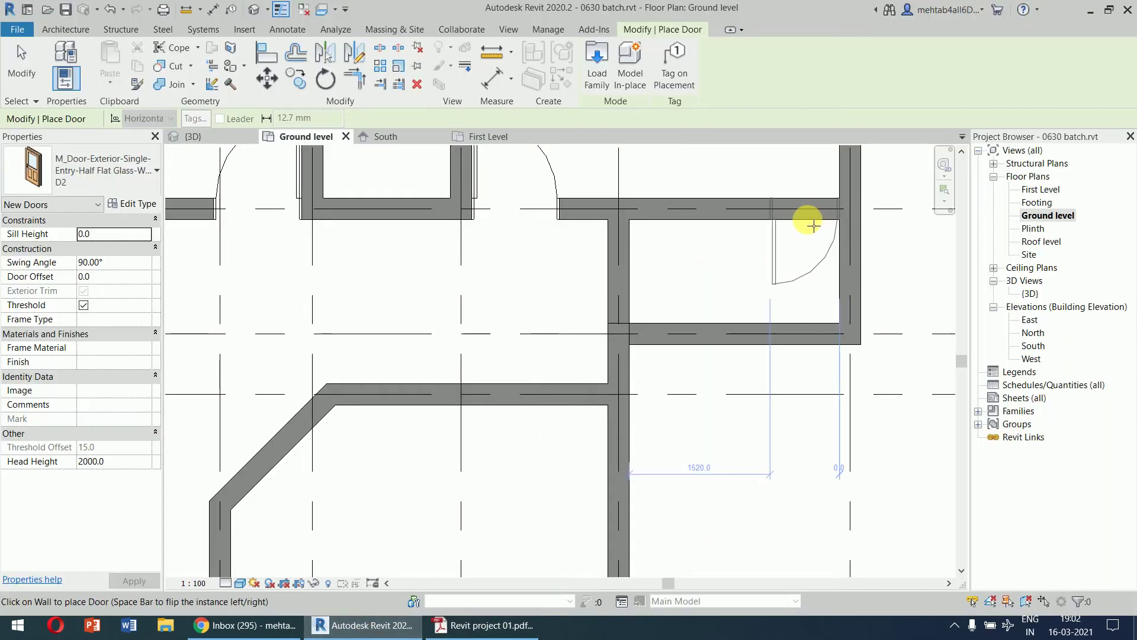
pyautogui.scroll(-2, 787, 268)
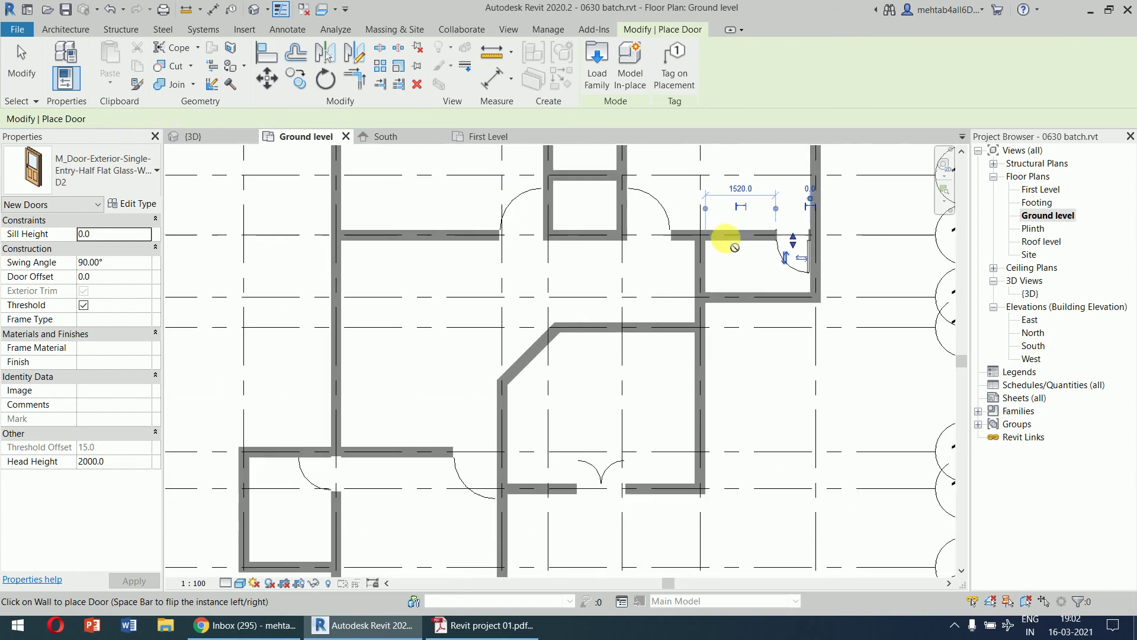
# - Place a D2 door in the kitchen's grid 16 wall beside grid 4, swinging inward, and finish door placement on the ground floor
pyautogui.scroll(-2, 744, 454)
pyautogui.scroll(2, 548, 379)
pyautogui.scroll(4, 531, 366)
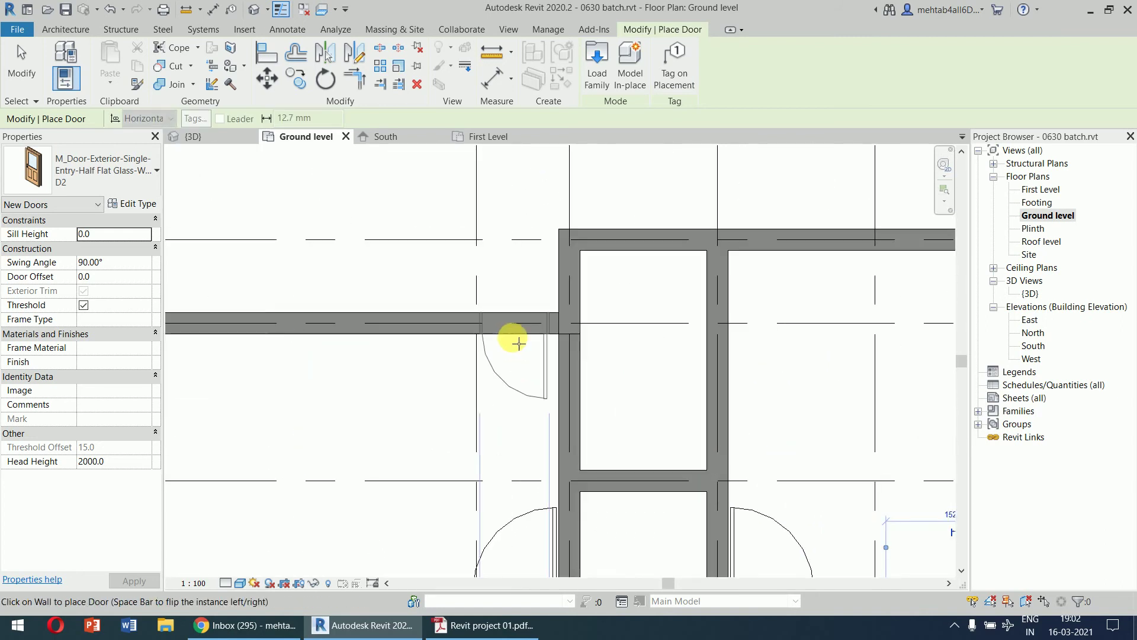
pyautogui.scroll(-5, 663, 413)
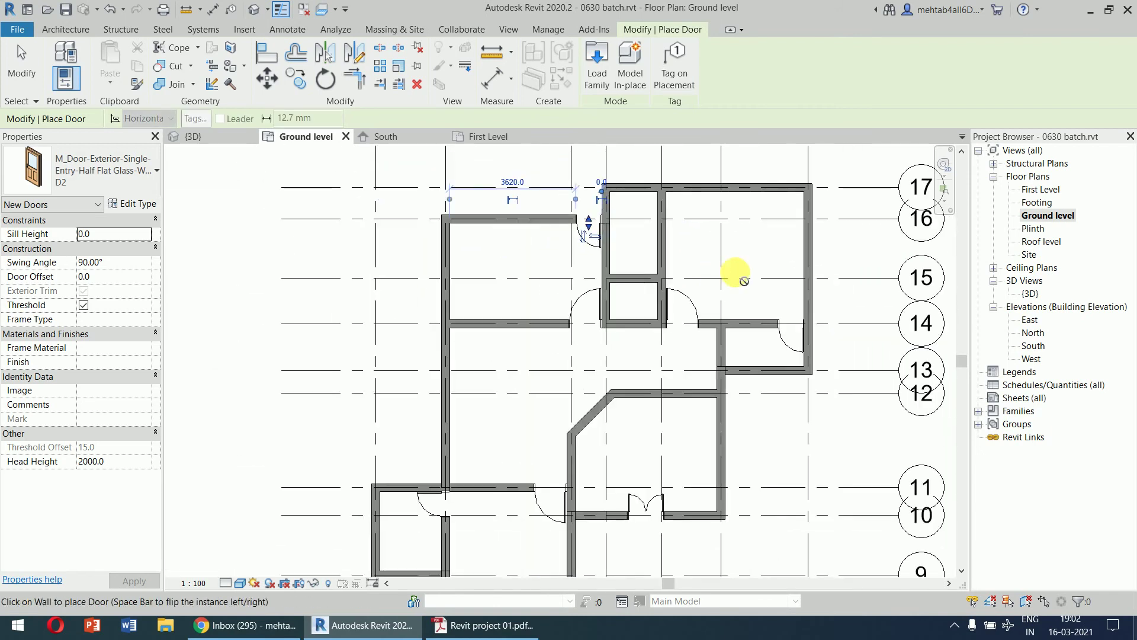
pyautogui.scroll(-2, 737, 276)
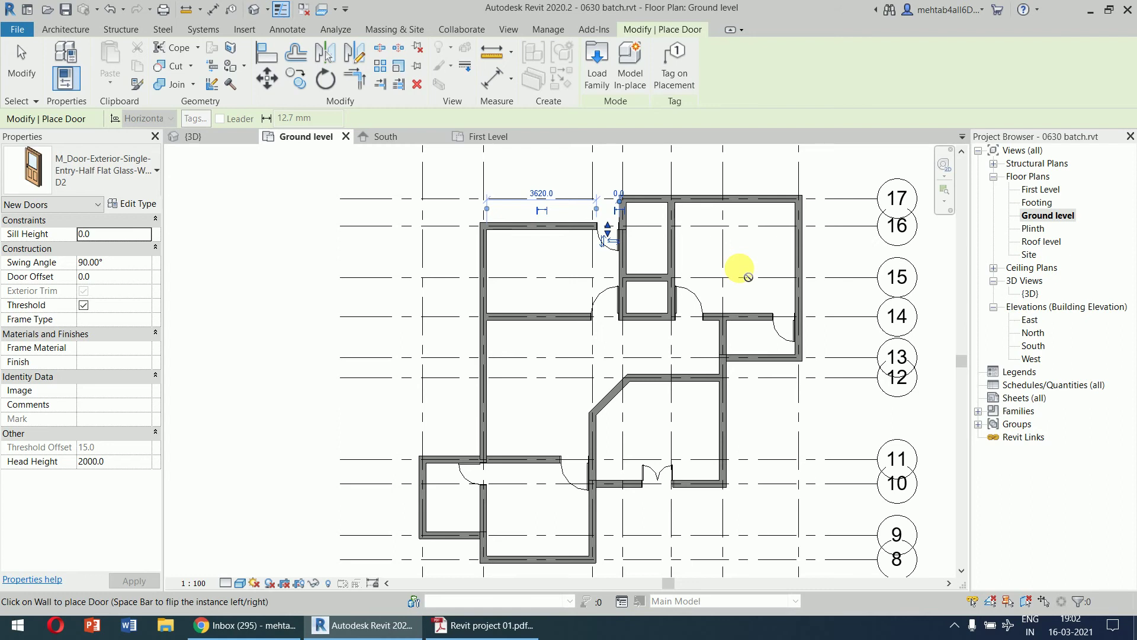
pyautogui.press('Escape')
pyautogui.press('Escape')
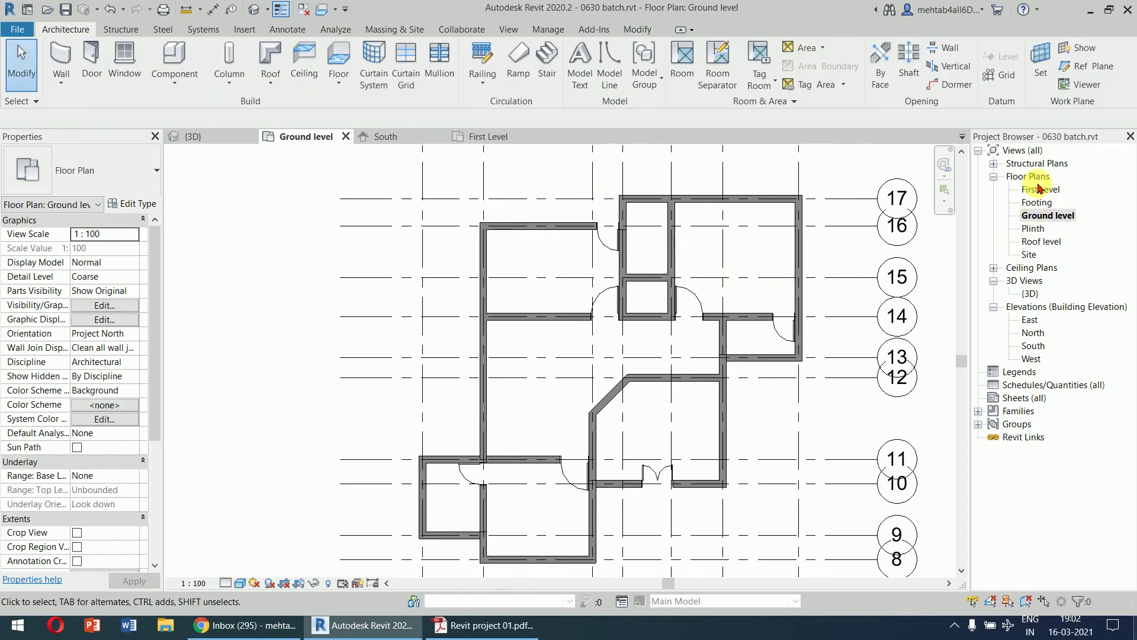
# - Open the First Level floor plan and set its underlay base level to None
pyautogui.doubleClick(1041, 189)
pyautogui.scroll(-4, 640, 344)
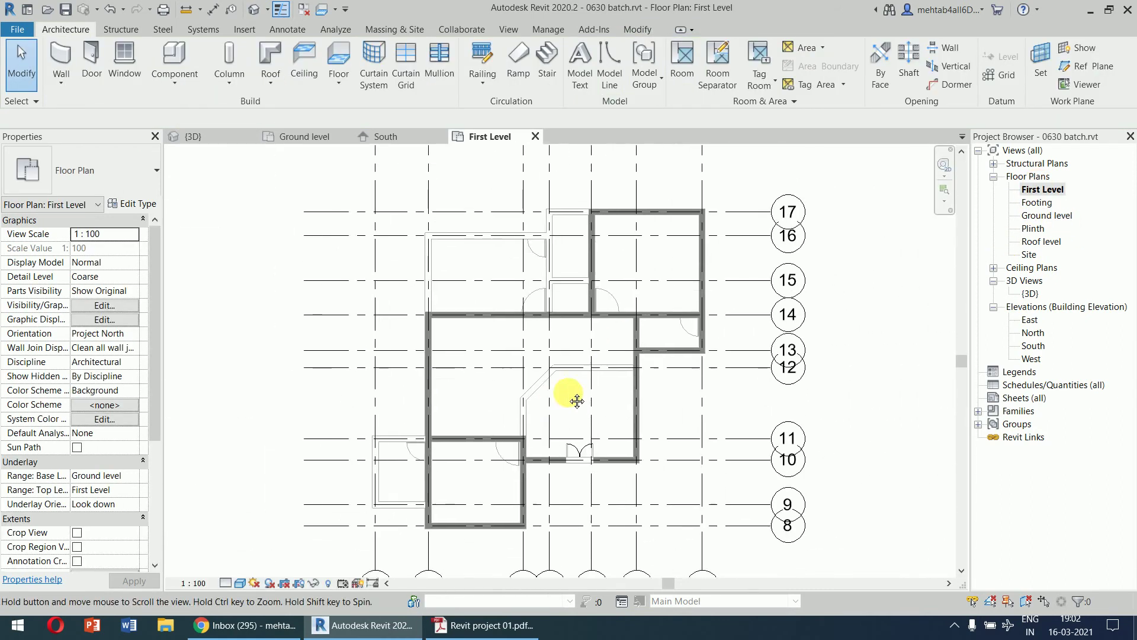
pyautogui.click(135, 477)
pyautogui.click(135, 477)
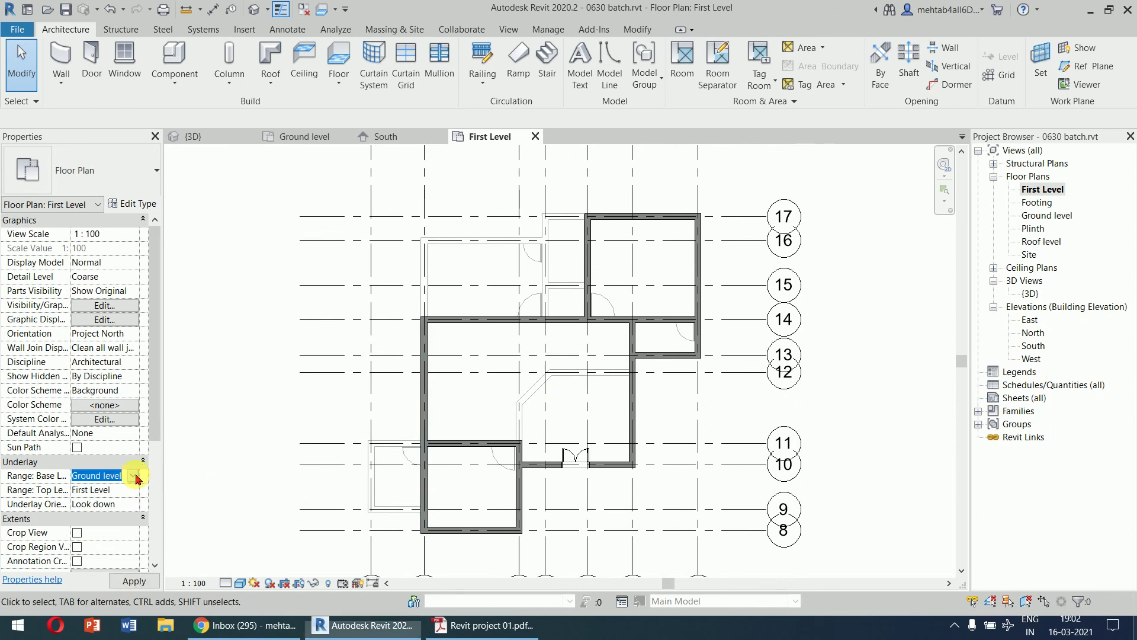
pyautogui.click(136, 477)
pyautogui.click(118, 490)
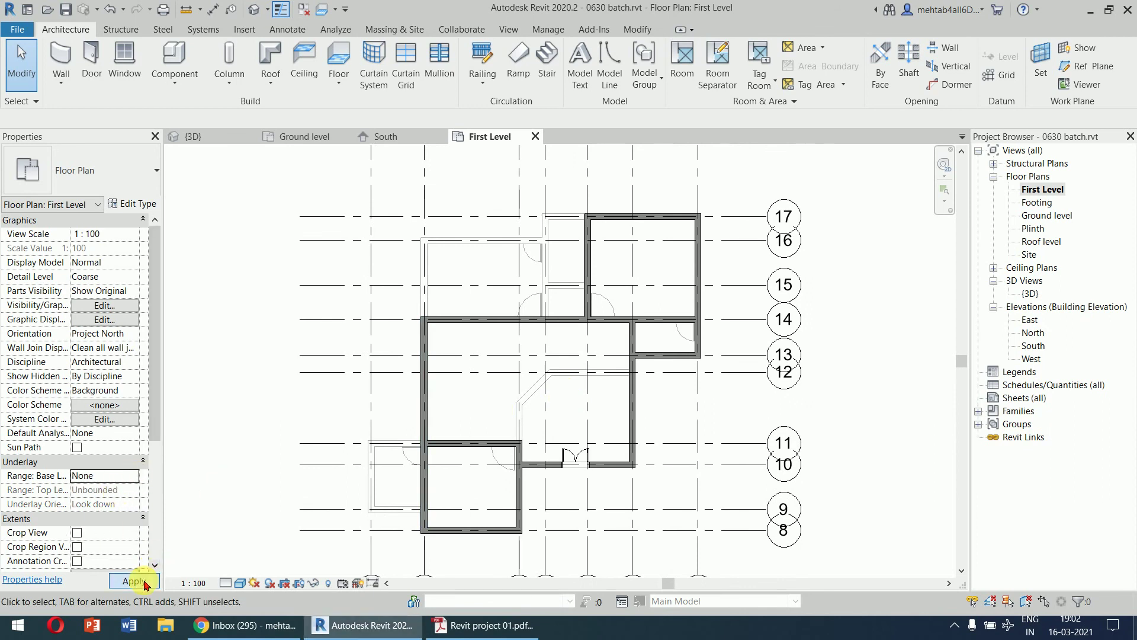
pyautogui.click(134, 580)
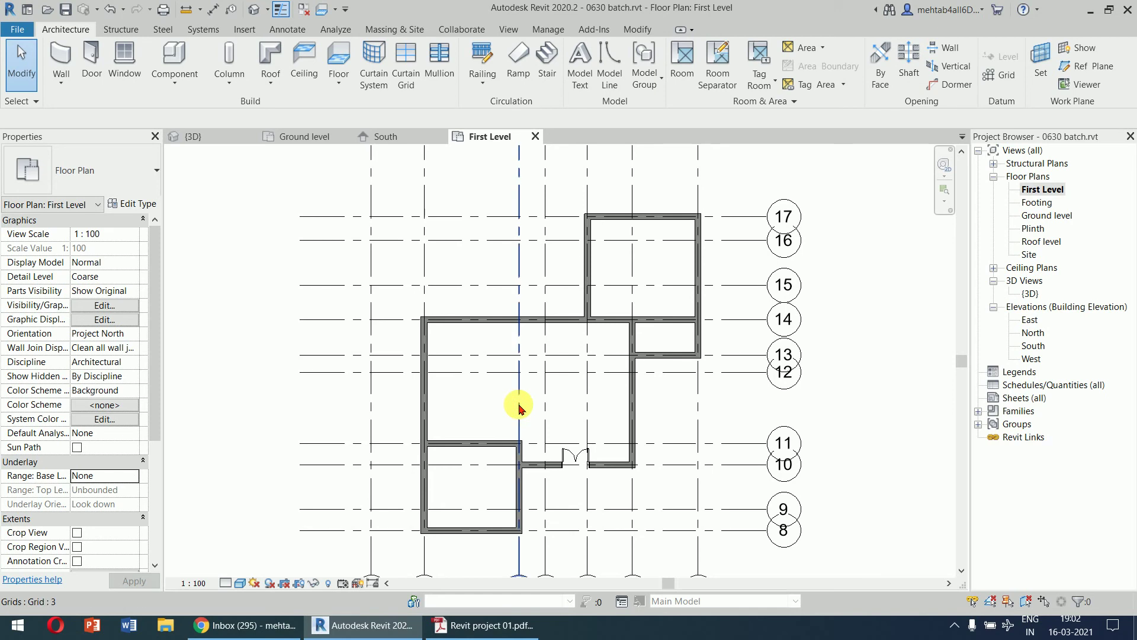
# - Examine the first floor plan with opening details in the PDF for the door positions and swings
pyautogui.click(483, 625)
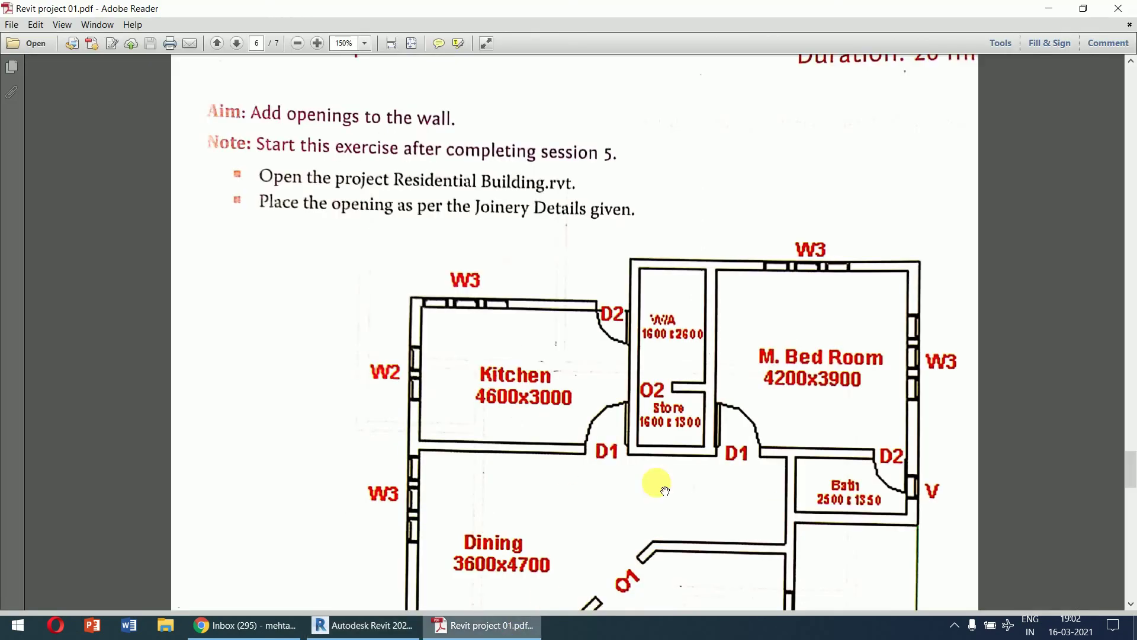
pyautogui.scroll(-5, 687, 408)
pyautogui.scroll(-10, 691, 413)
pyautogui.scroll(5, 691, 413)
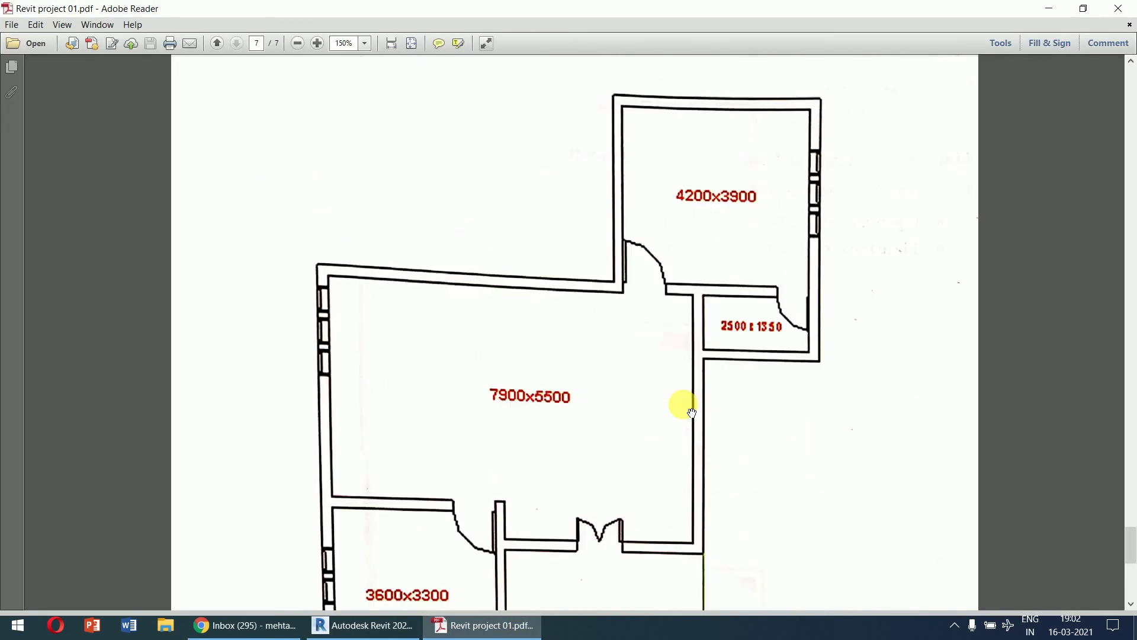
pyautogui.scroll(-3, 692, 413)
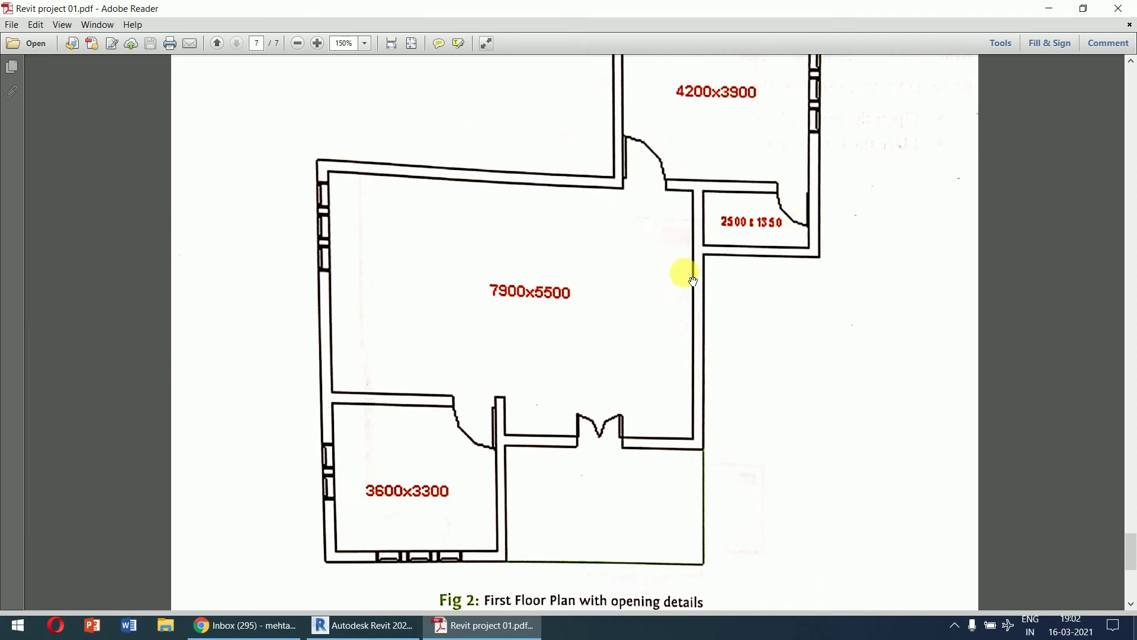
pyautogui.moveTo(680, 287); pyautogui.dragTo(664, 413)
pyautogui.scroll(-3, 664, 414)
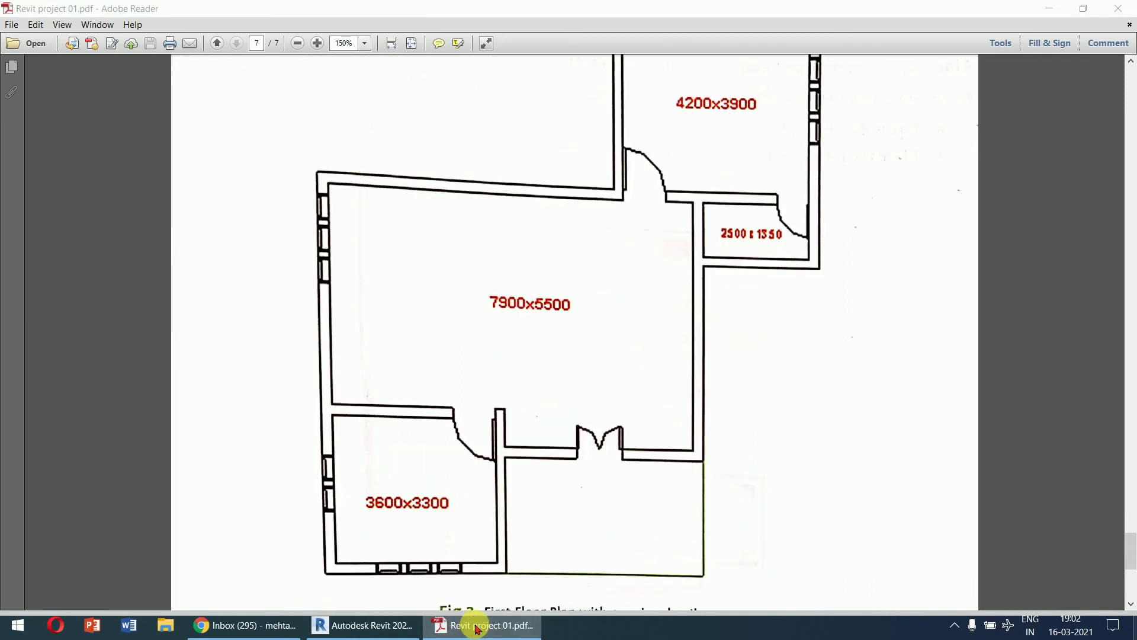
pyautogui.click(474, 625)
# - Place a D2 door in the first floor 2500x1350 room's grid 14 wall, against the grid 7 wall, swinging into the room
pyautogui.click(91, 62)
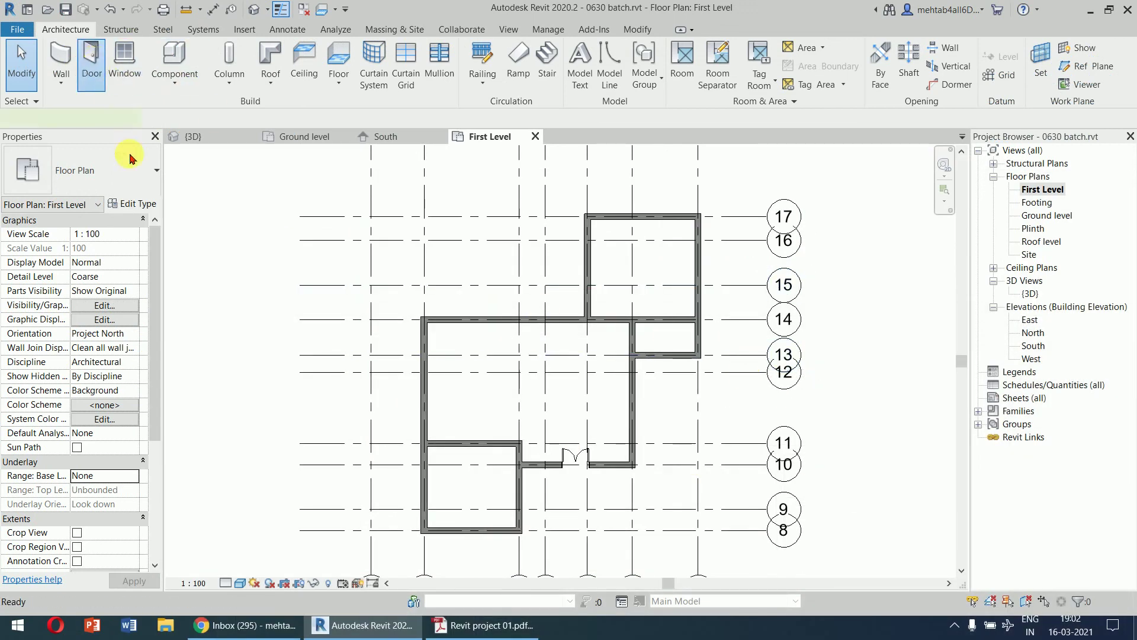
pyautogui.scroll(5, 729, 331)
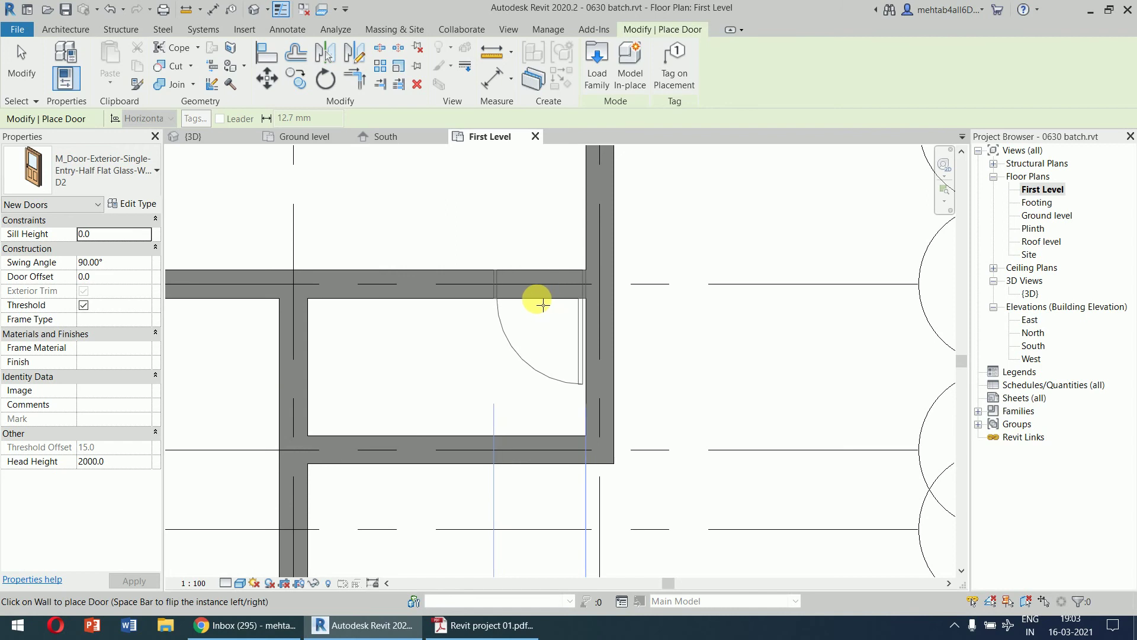
pyautogui.click(540, 296)
pyautogui.scroll(-4, 795, 347)
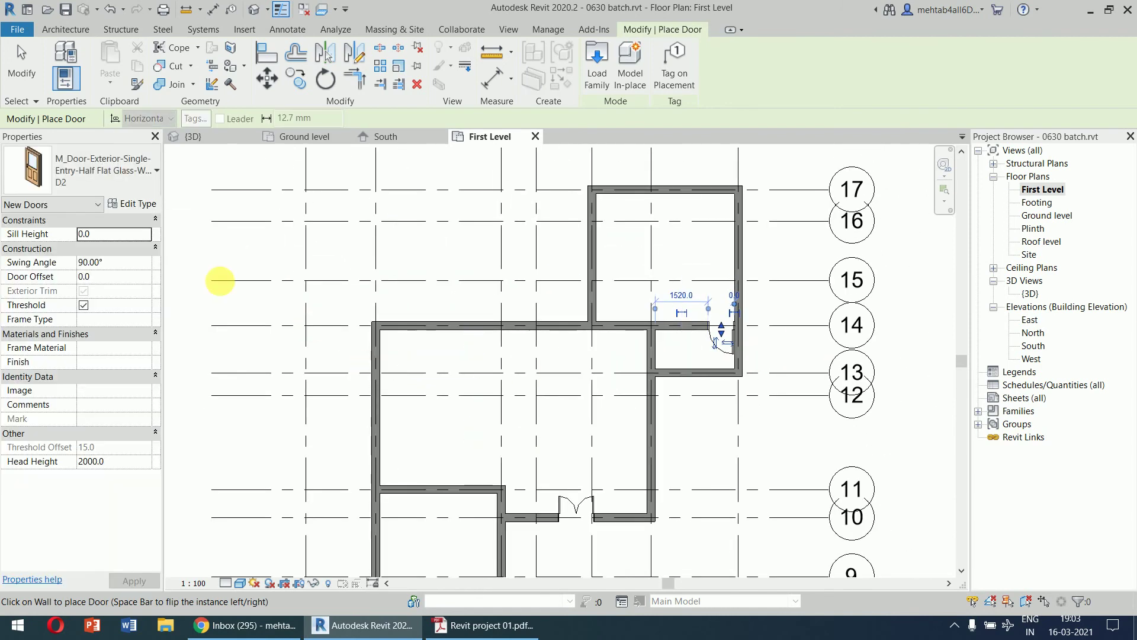
# - Place a D1 - 900 x 2100mm door in the 3600x3300 room's grid 11 wall against grid 3, swinging into the room
pyautogui.click(126, 174)
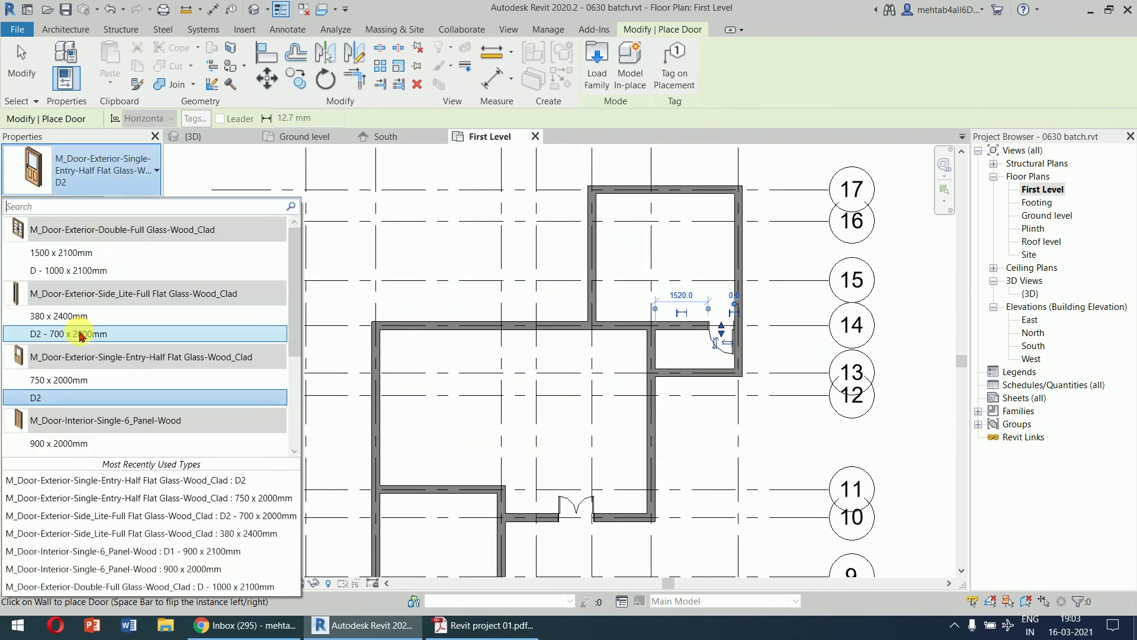
pyautogui.scroll(-3, 119, 417)
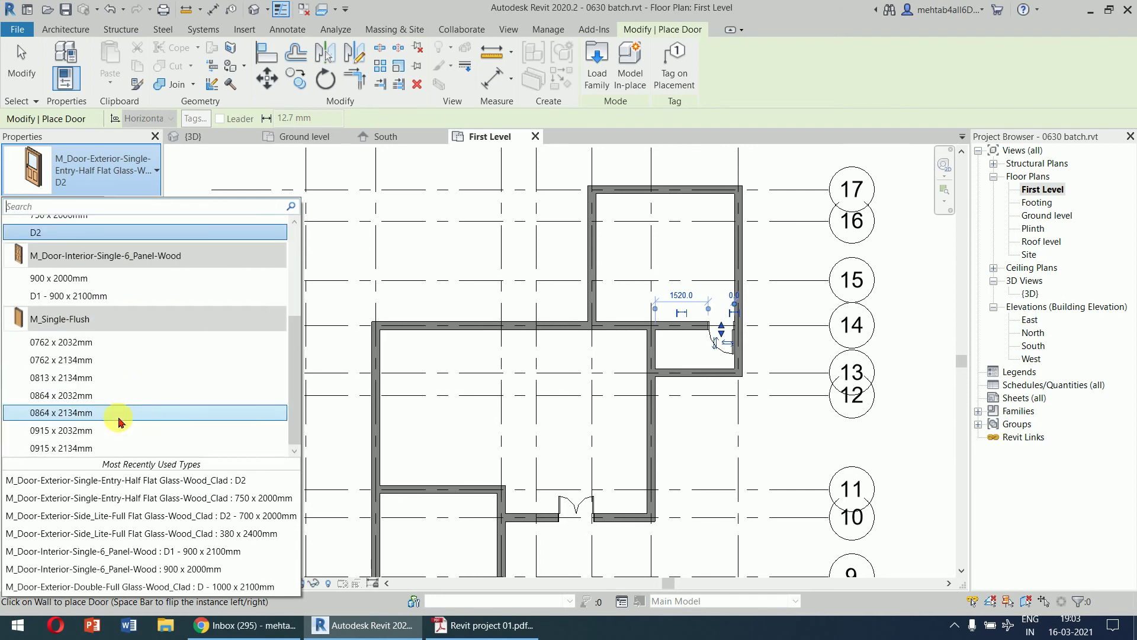
pyautogui.scroll(3, 119, 419)
pyautogui.click(89, 330)
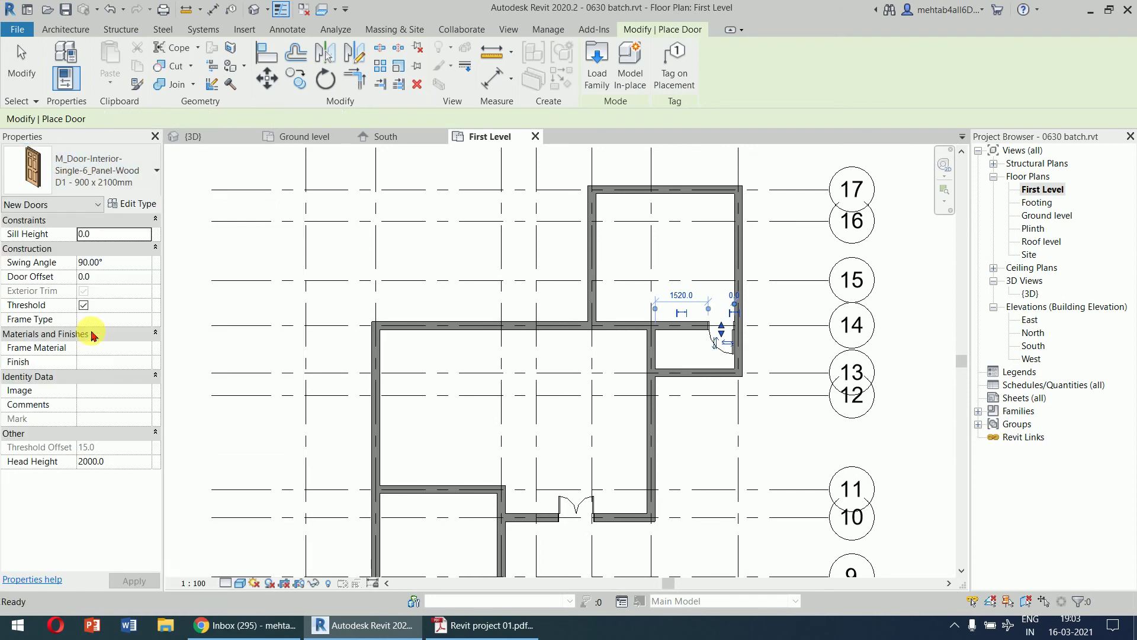
pyautogui.scroll(-2, 466, 501)
pyautogui.scroll(6, 450, 376)
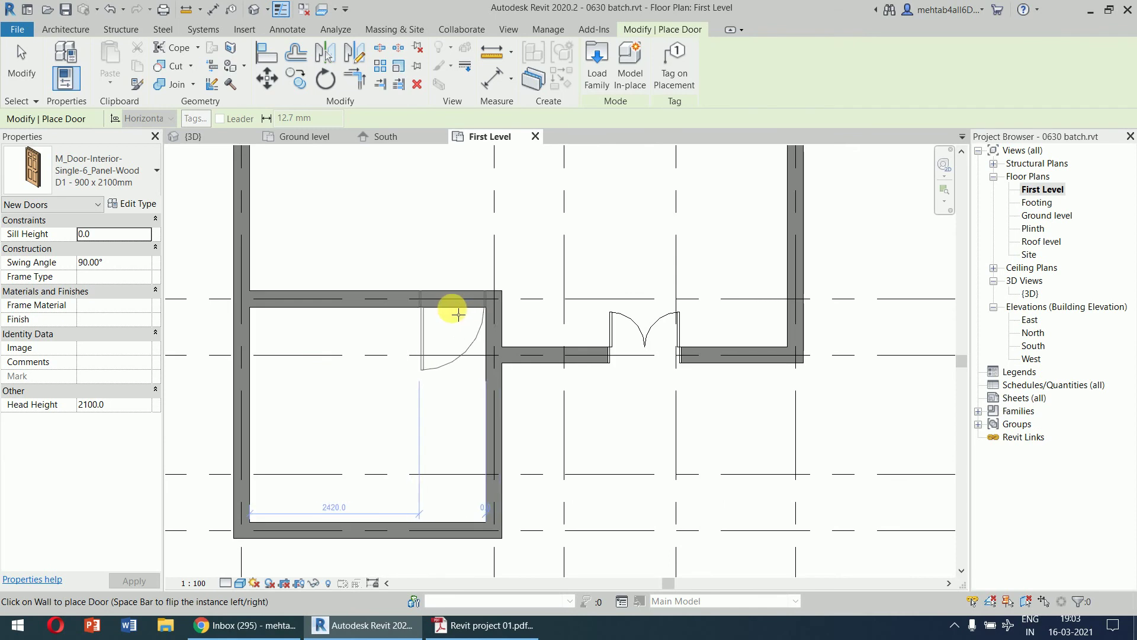
pyautogui.click(457, 313)
pyautogui.scroll(-3, 603, 477)
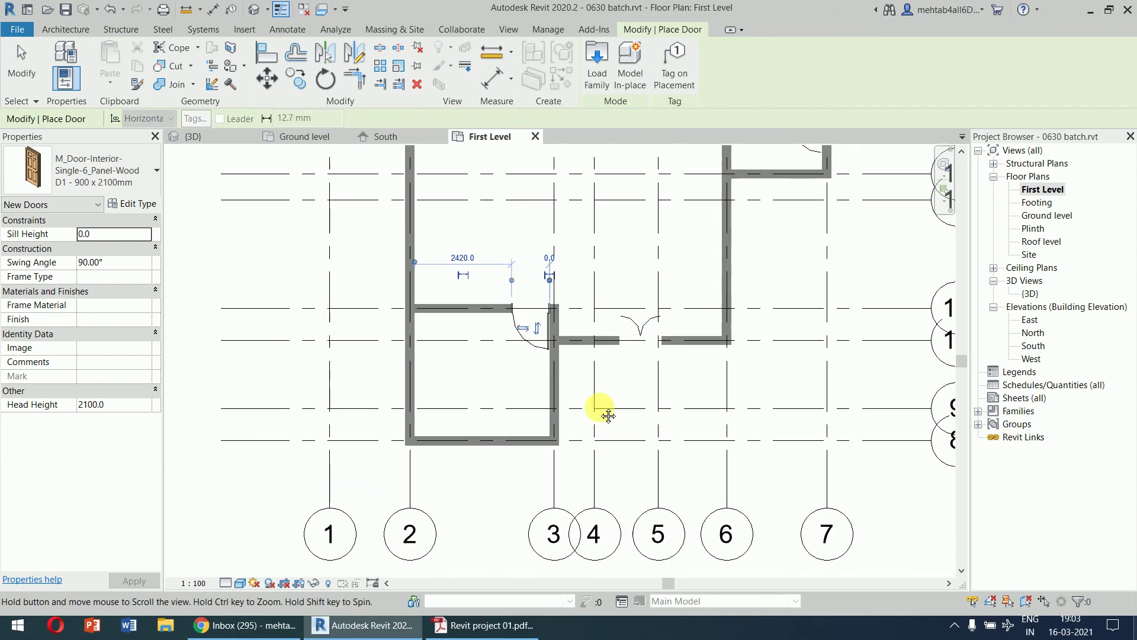
# - Place a D1 door in the 4200x3900 room's grid 14 wall beside grid 5, swinging into the room, and finish door placement
pyautogui.scroll(2, 554, 501)
pyautogui.scroll(2, 554, 501)
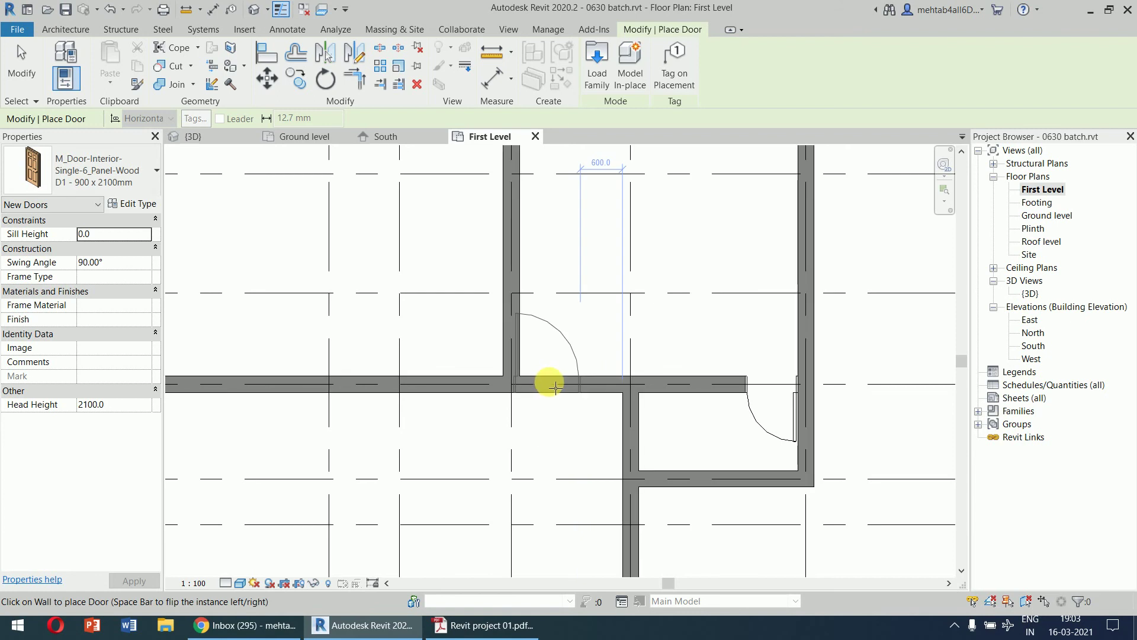
pyautogui.click(551, 382)
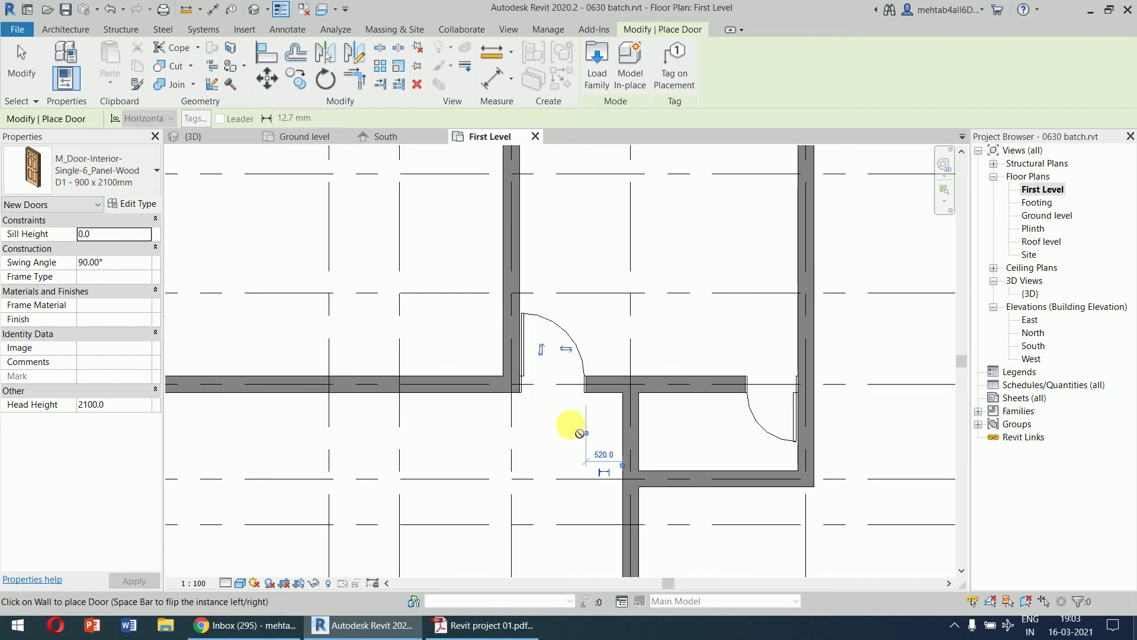
pyautogui.press('Escape')
pyautogui.press('Escape')
pyautogui.scroll(-4, 571, 429)
pyautogui.moveTo(558, 287); pyautogui.dragTo(541, 376, button='middle')
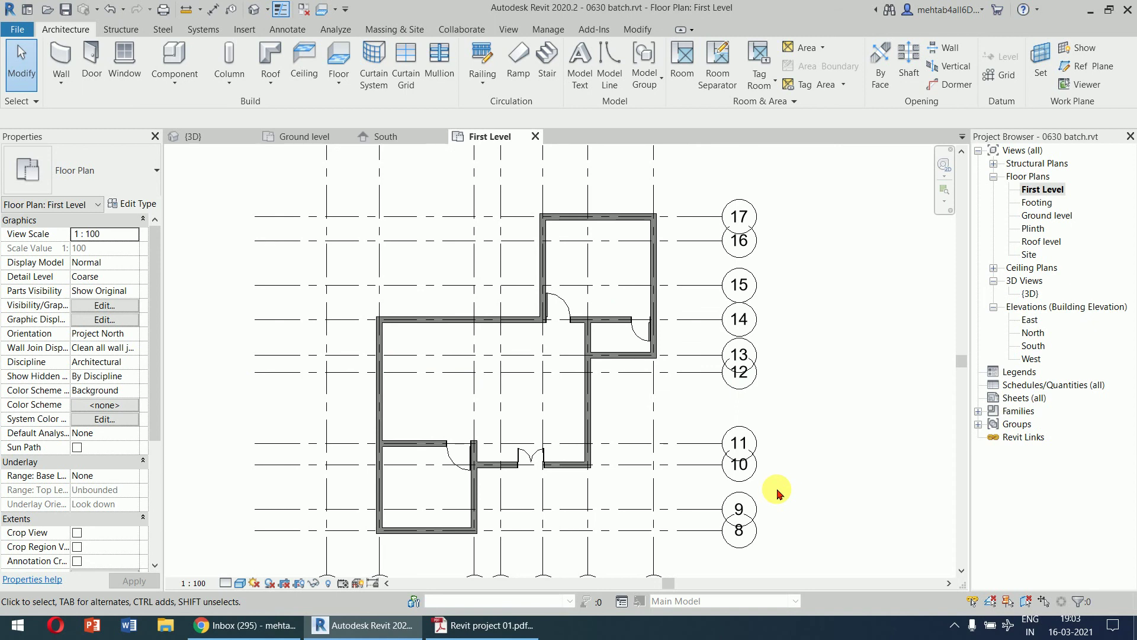
# - Open the 3D view and inspect the placed doors on both floors from several sides
pyautogui.click(228, 137)
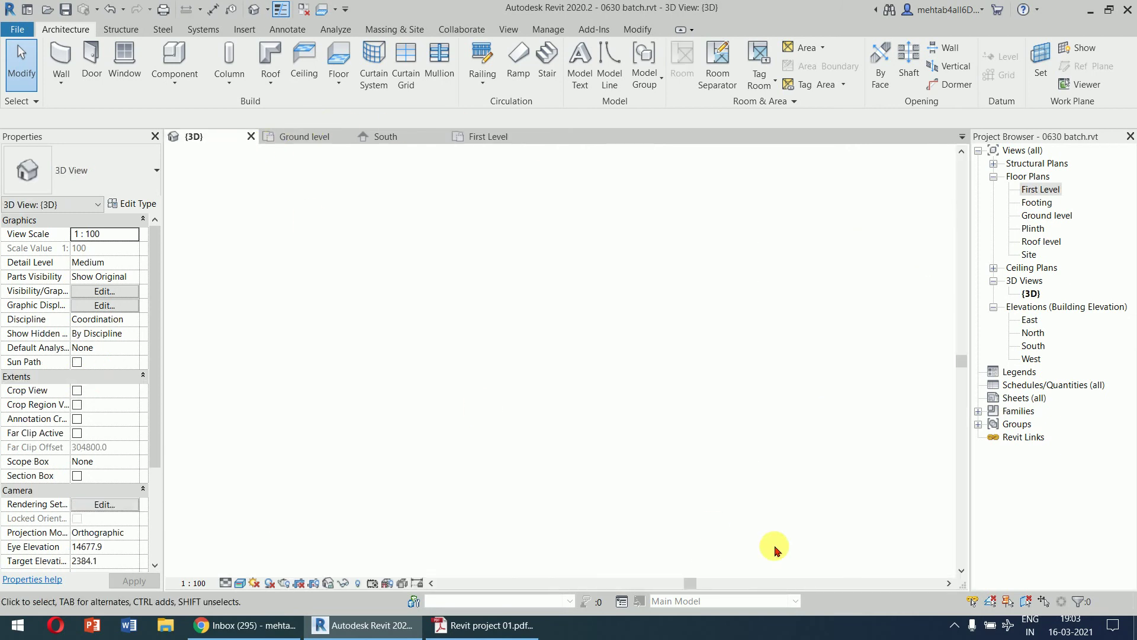
pyautogui.moveTo(521, 464); pyautogui.dragTo(534, 556, button='middle')
pyautogui.keyDown('shift'); pyautogui.moveTo(588, 372); pyautogui.dragTo(765, 438, button='middle'); pyautogui.keyUp('shift')
pyautogui.moveTo(780, 351); pyautogui.dragTo(773, 484, button='middle')
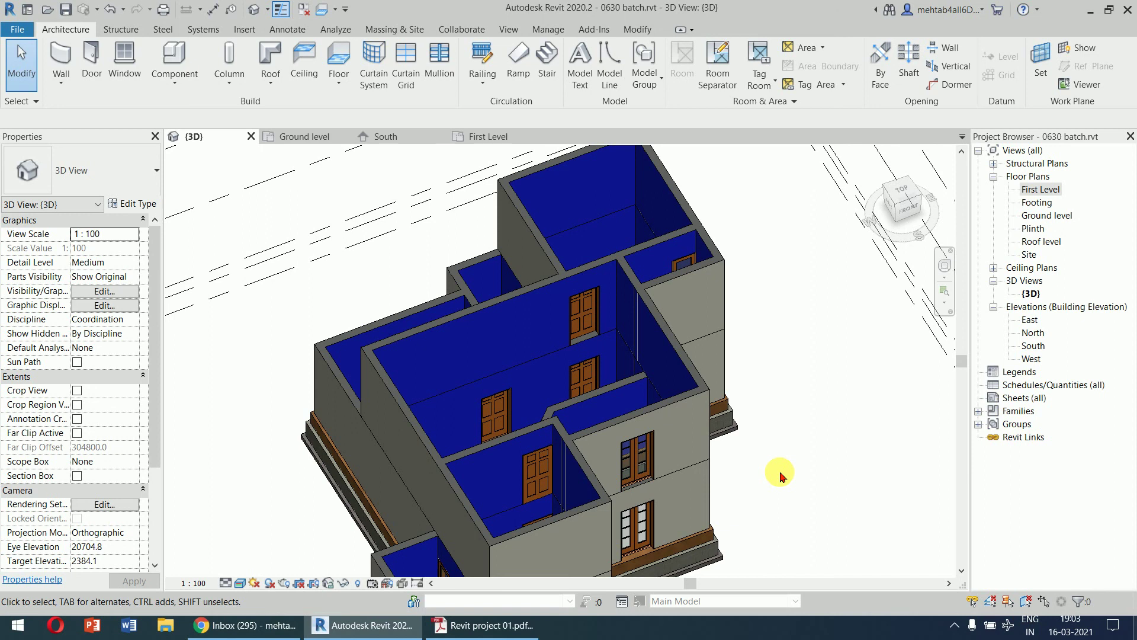
pyautogui.keyDown('shift'); pyautogui.moveTo(792, 346); pyautogui.dragTo(635, 312, button='middle'); pyautogui.keyUp('shift')
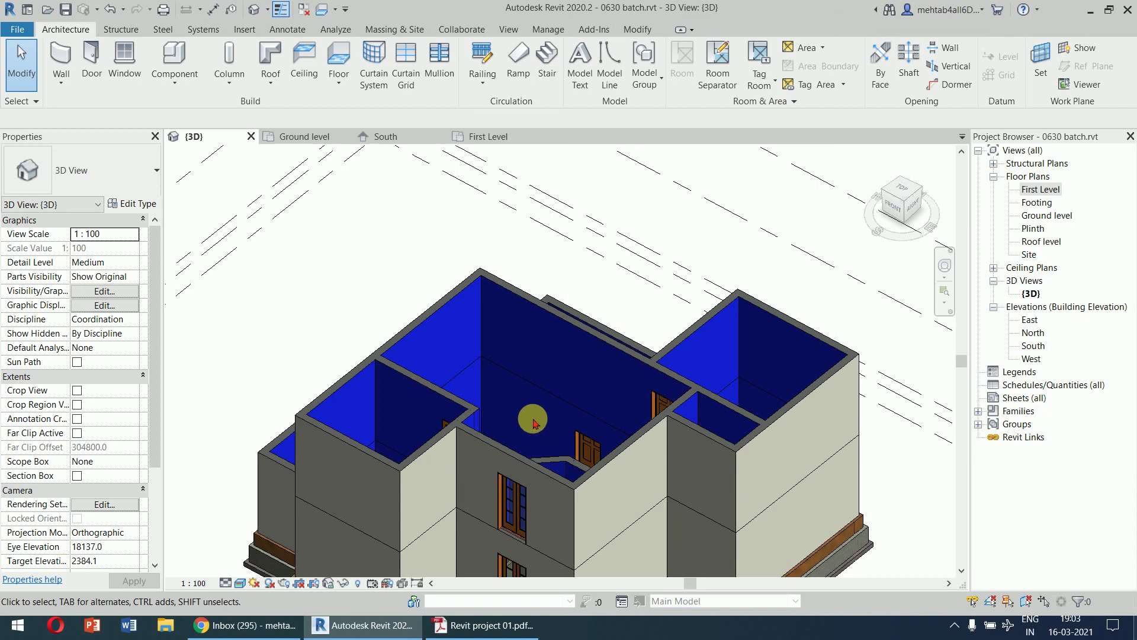
# - Look over the whole building in 3D and open the First Level plan to review its doors
pyautogui.scroll(-3, 616, 272)
pyautogui.scroll(2, 541, 465)
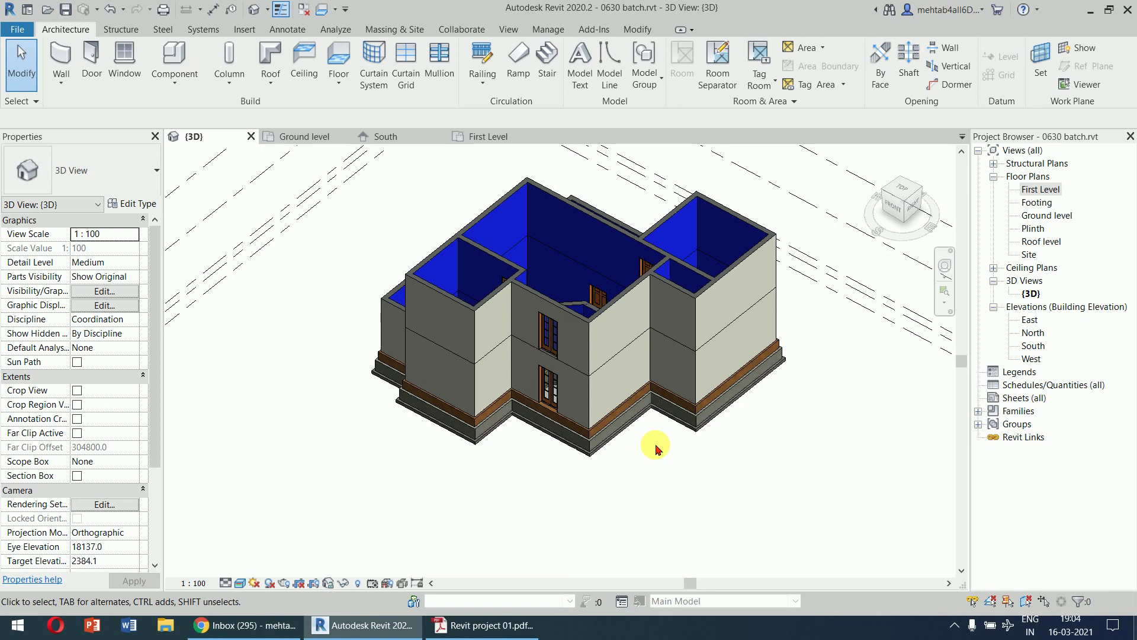
pyautogui.doubleClick(1041, 189)
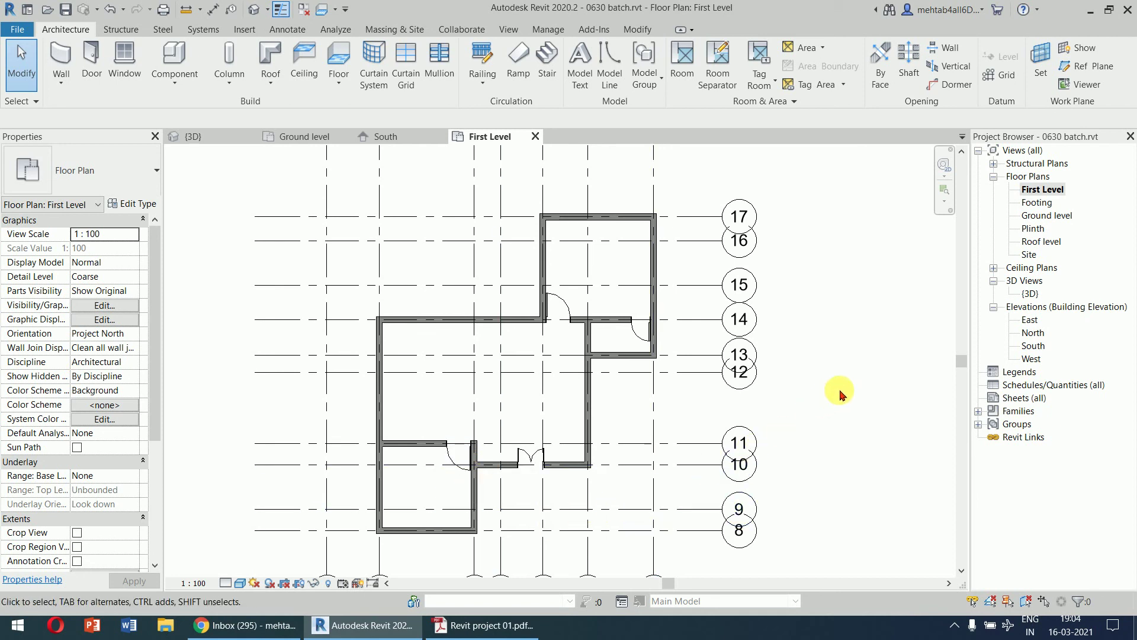
# - Open the Ground level floor plan, set its detail level to Fine and choose a different visual style for it
pyautogui.doubleClick(1051, 215)
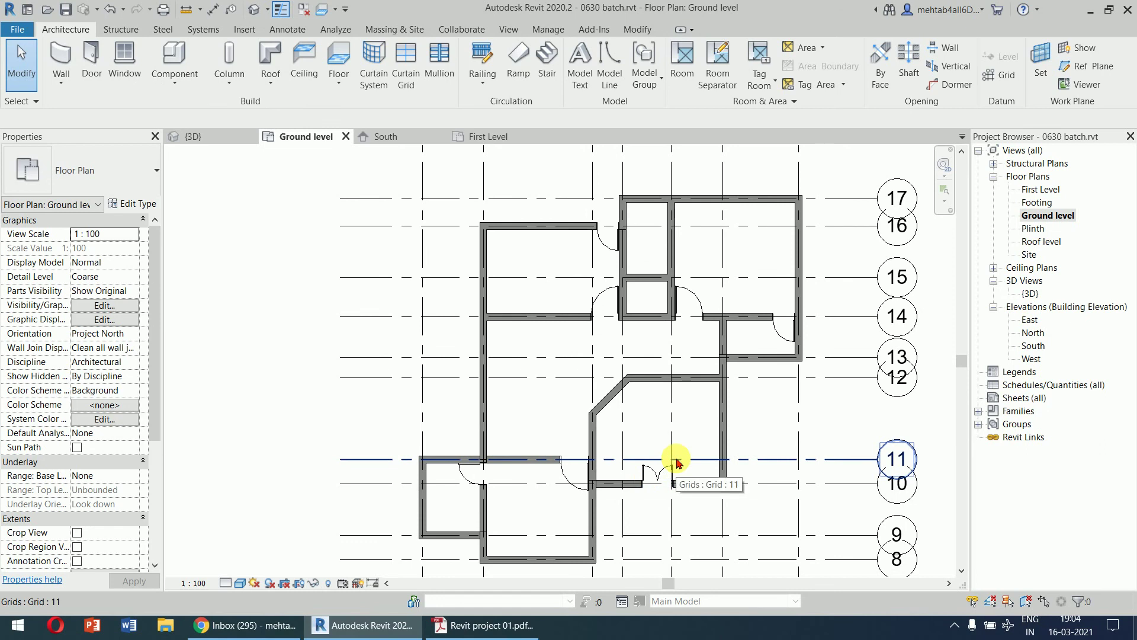
pyautogui.moveTo(817, 427); pyautogui.dragTo(786, 419, button='middle')
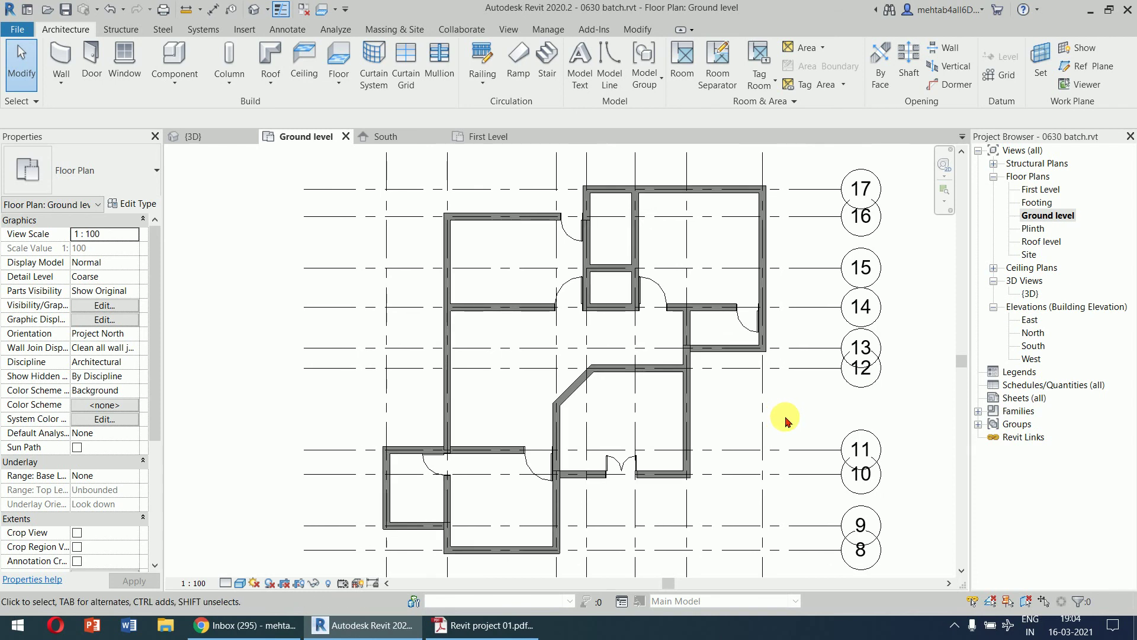
pyautogui.click(226, 583)
pyautogui.click(251, 567)
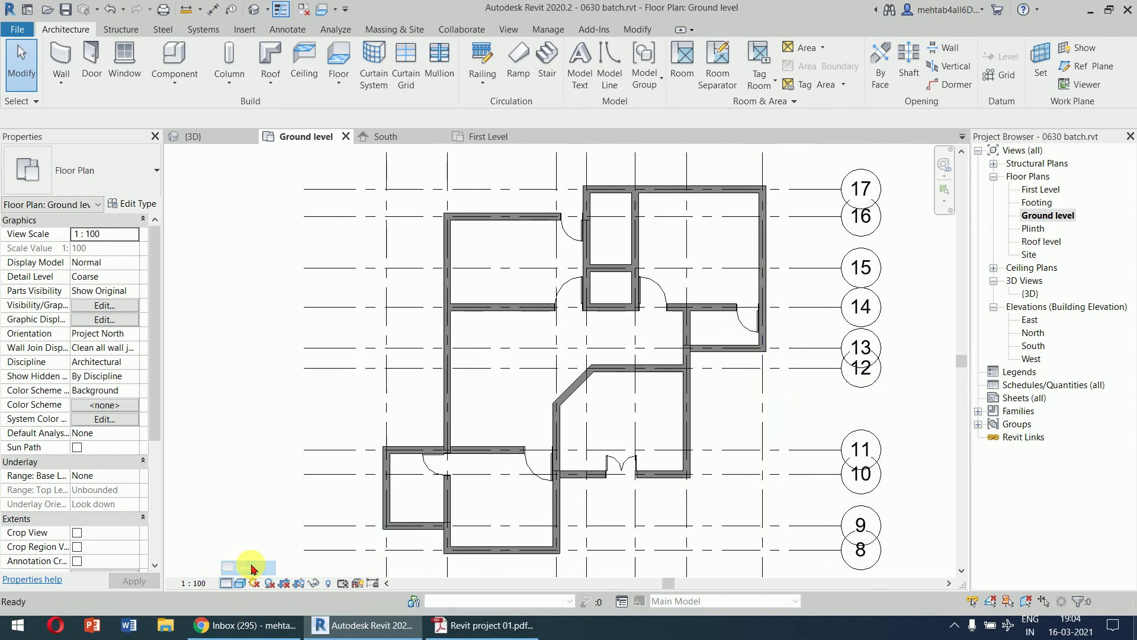
pyautogui.click(240, 583)
pyautogui.click(260, 553)
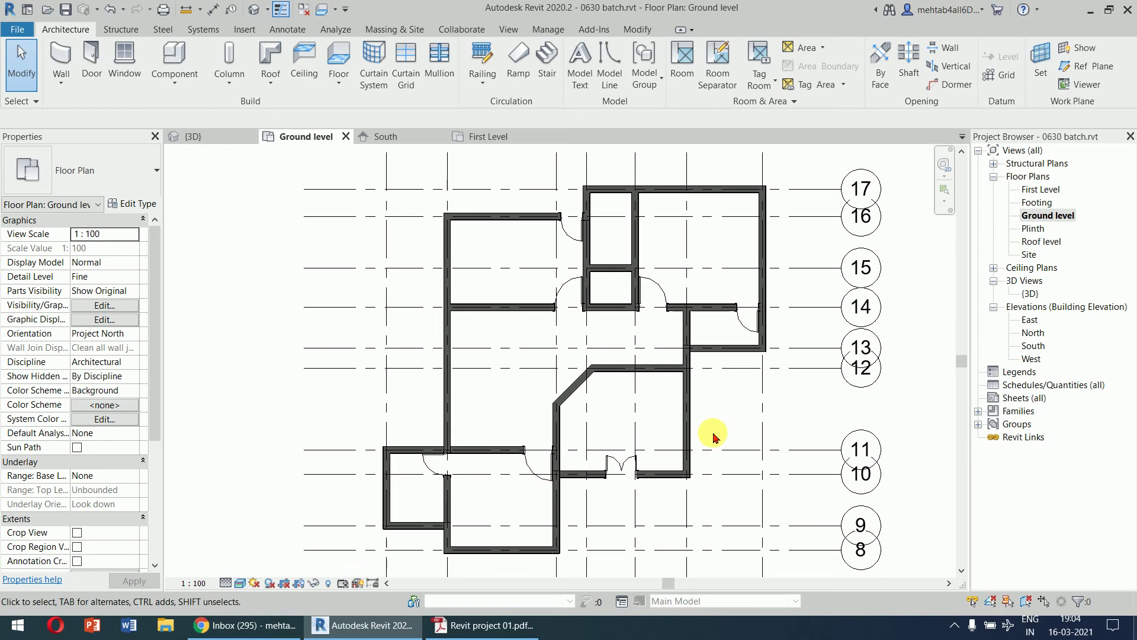
# - Check the ground floor walls and doors in plan, and return to the 3D view to examine the double doors up close
pyautogui.scroll(4, 715, 436)
pyautogui.scroll(-3, 715, 436)
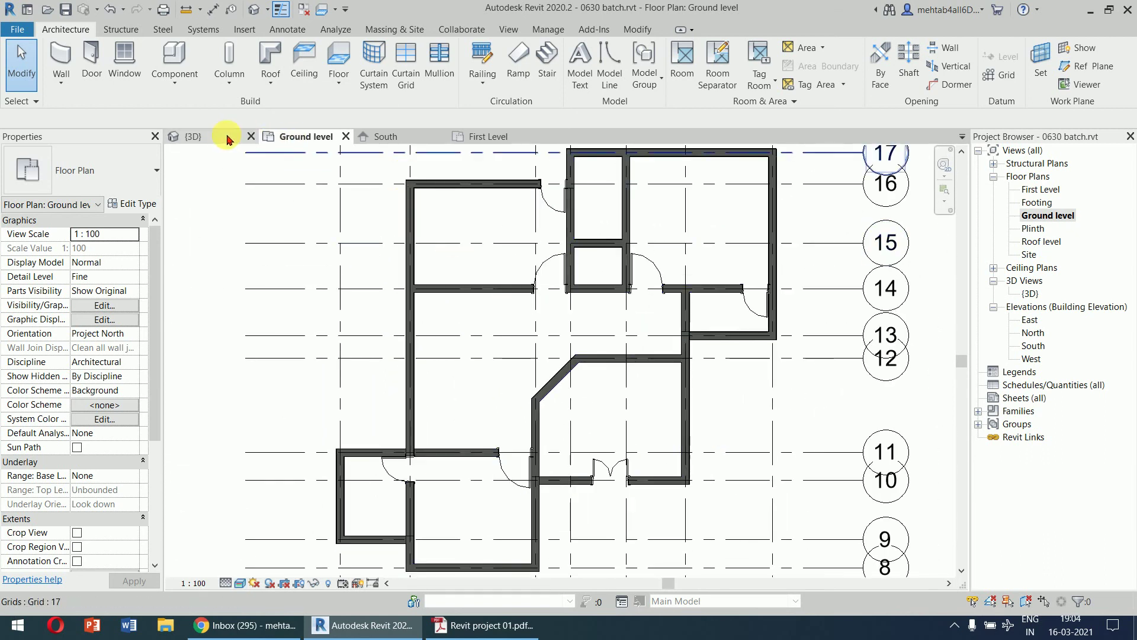
pyautogui.click(229, 140)
pyautogui.scroll(4, 557, 344)
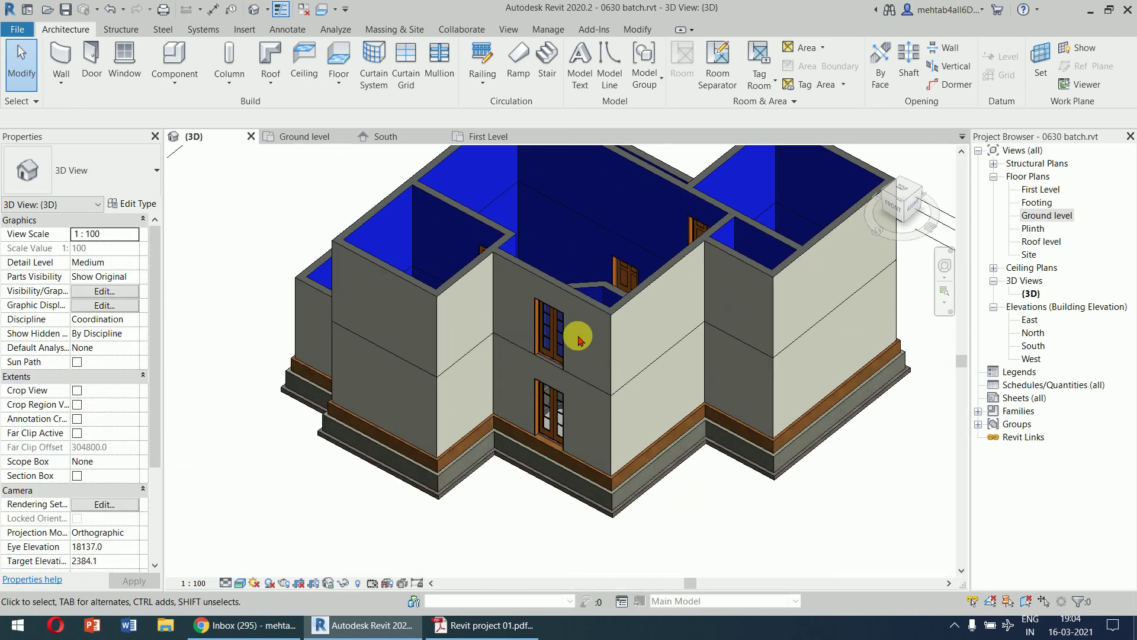